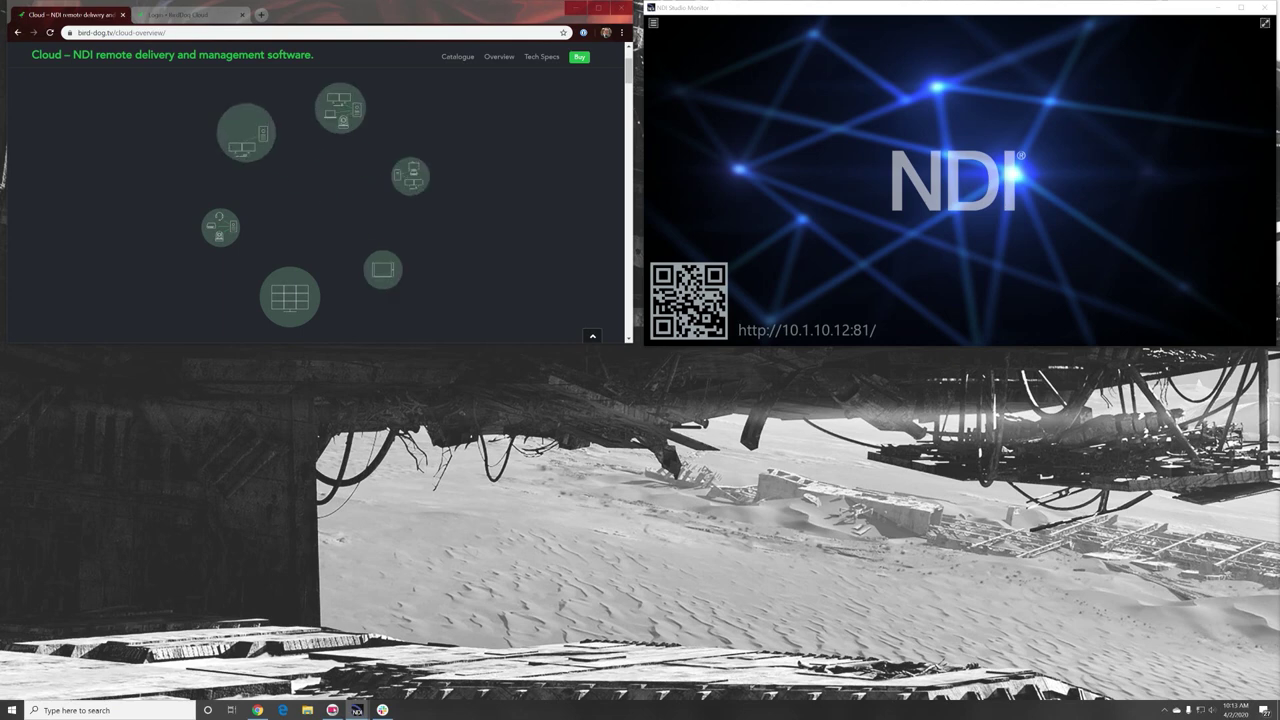
View the PC's EasyCamera source and its Intel(R) HD Graphics 620 1 source in the monitor
right_click(764, 166)
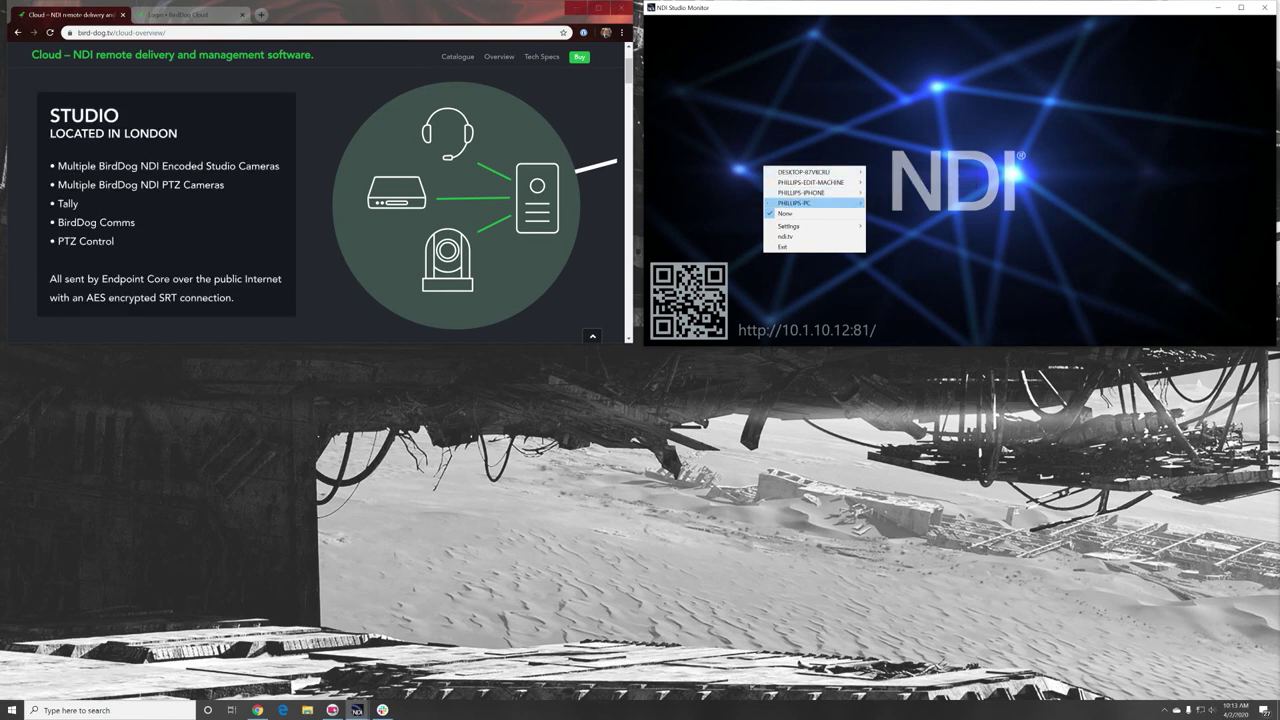
mouse_move(797, 203)
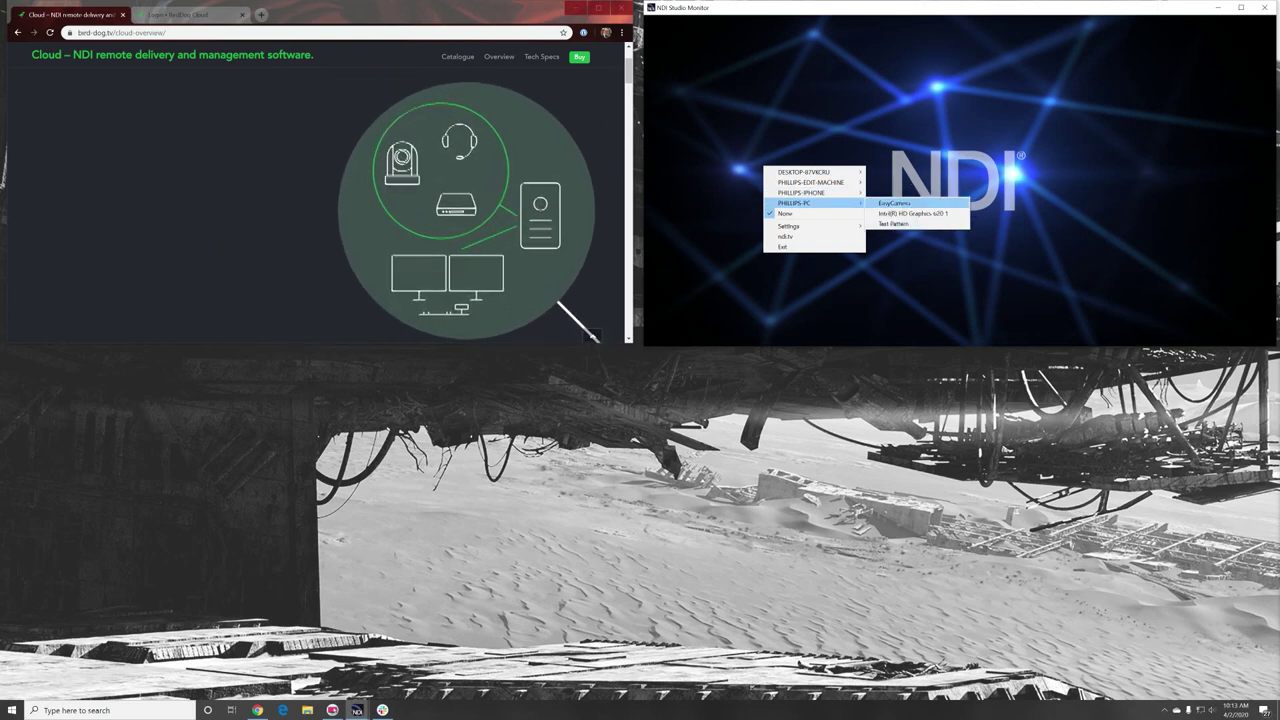
left_click(895, 203)
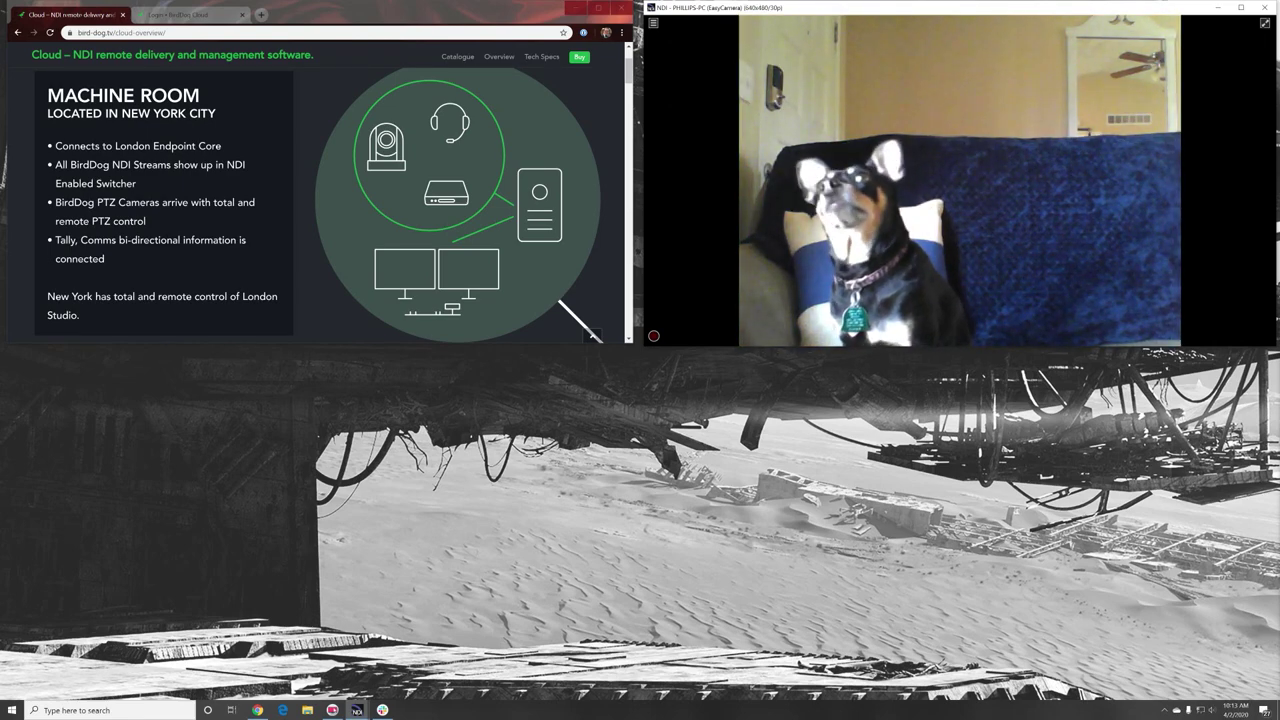
right_click(781, 240)
mouse_move(830, 276)
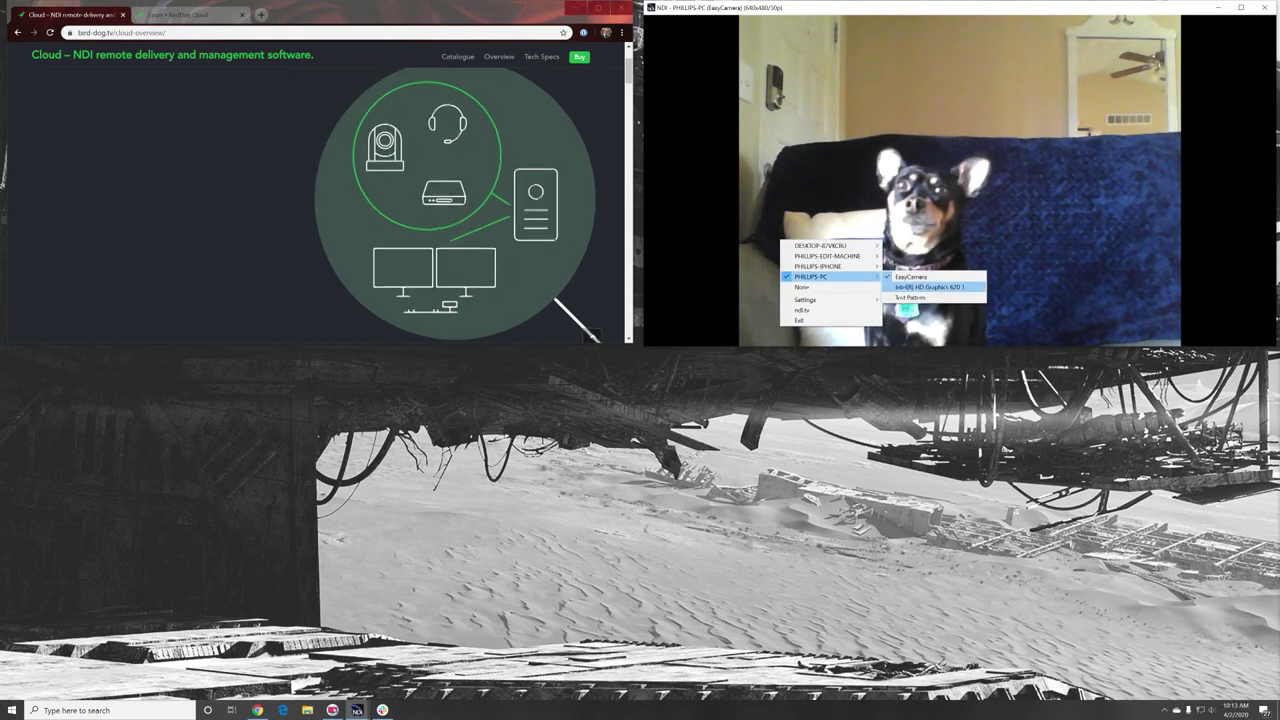
left_click(930, 287)
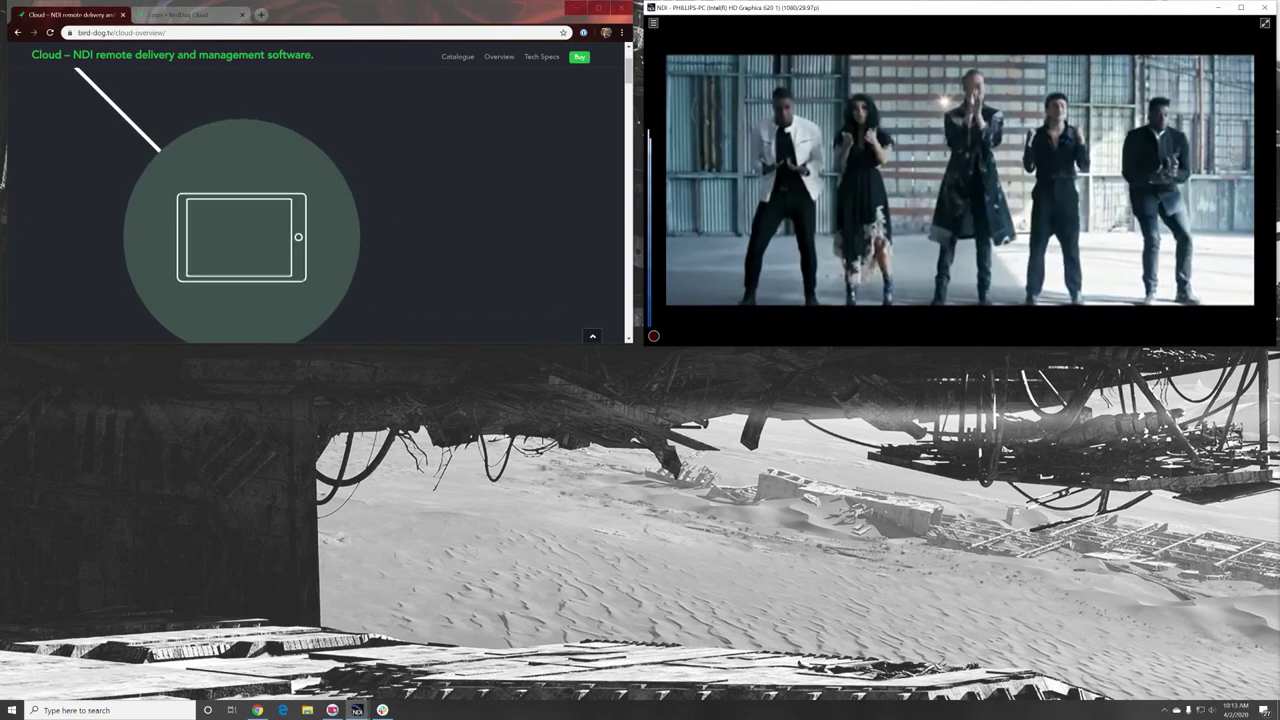
View the PC's Test Pattern source and the iPhone's video source in the monitor
right_click(793, 226)
mouse_move(840, 261)
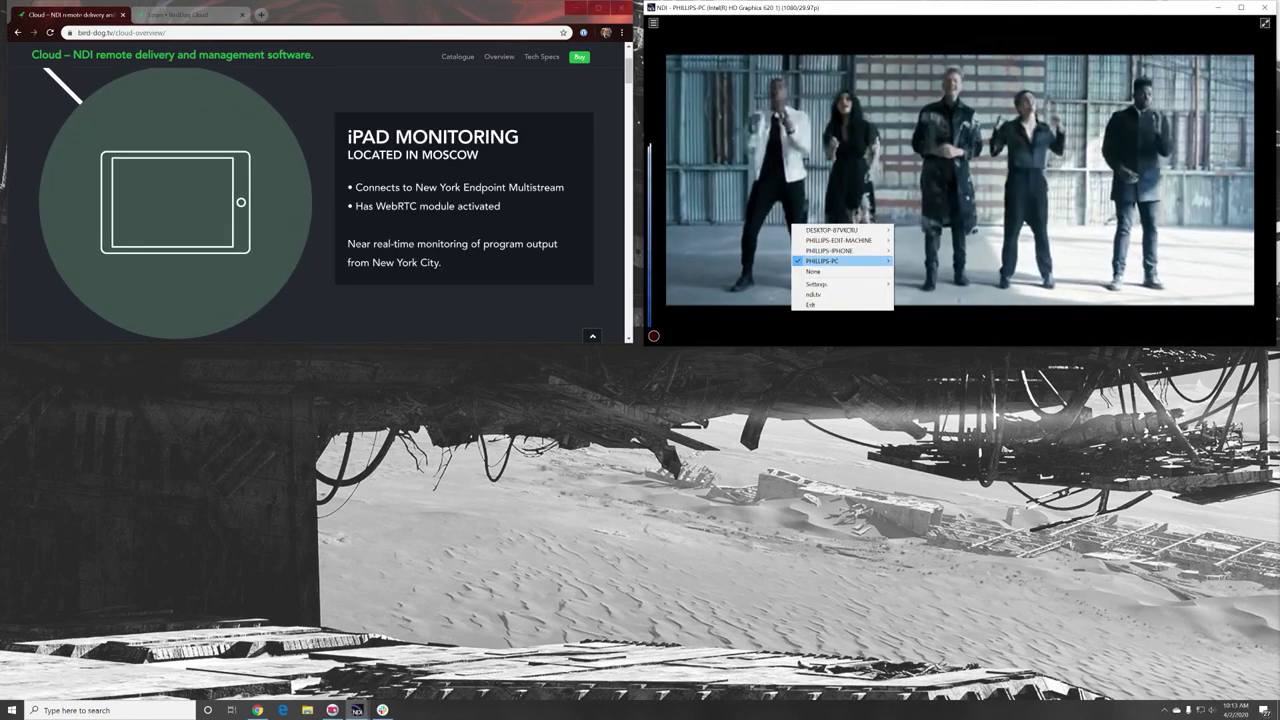
left_click(921, 281)
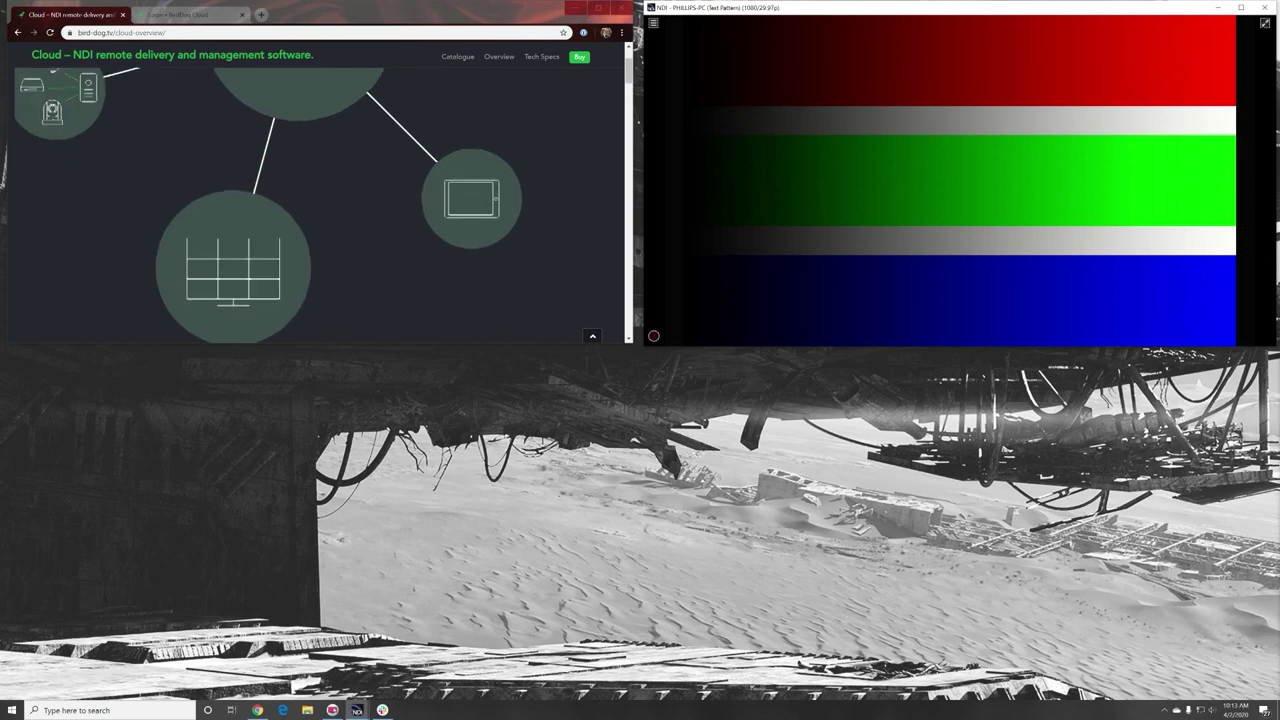
right_click(746, 206)
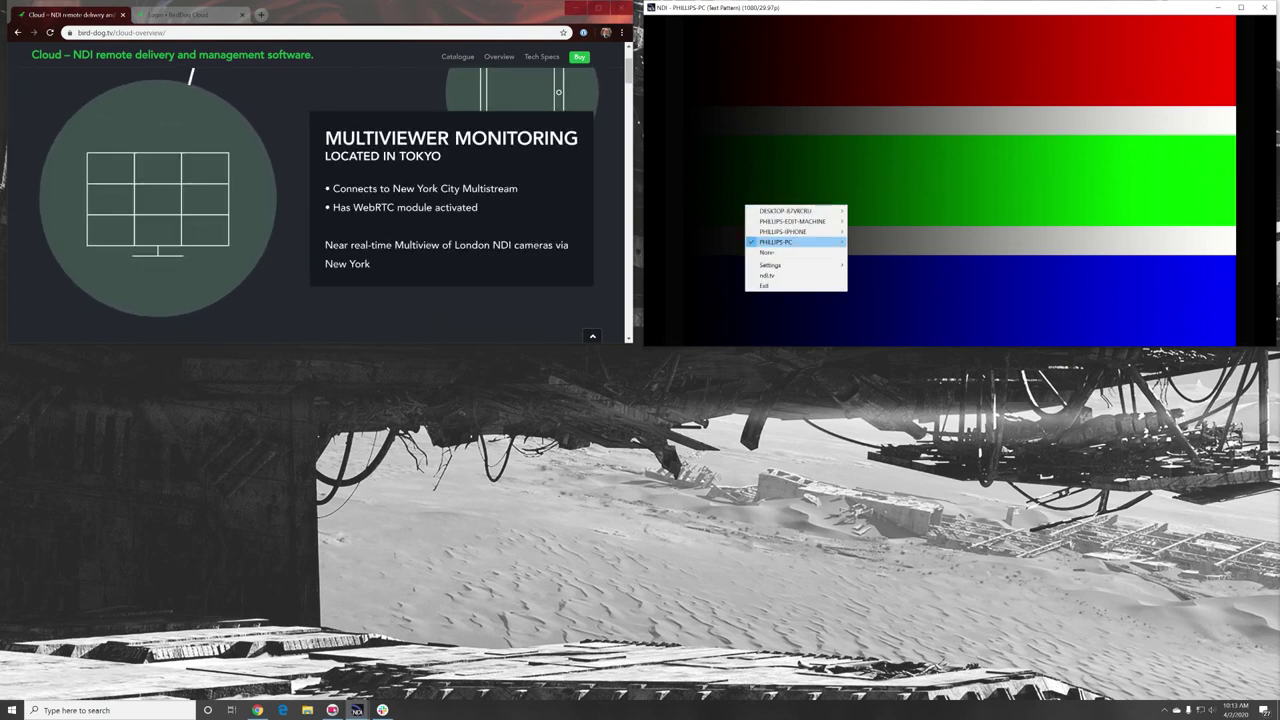
mouse_move(775, 242)
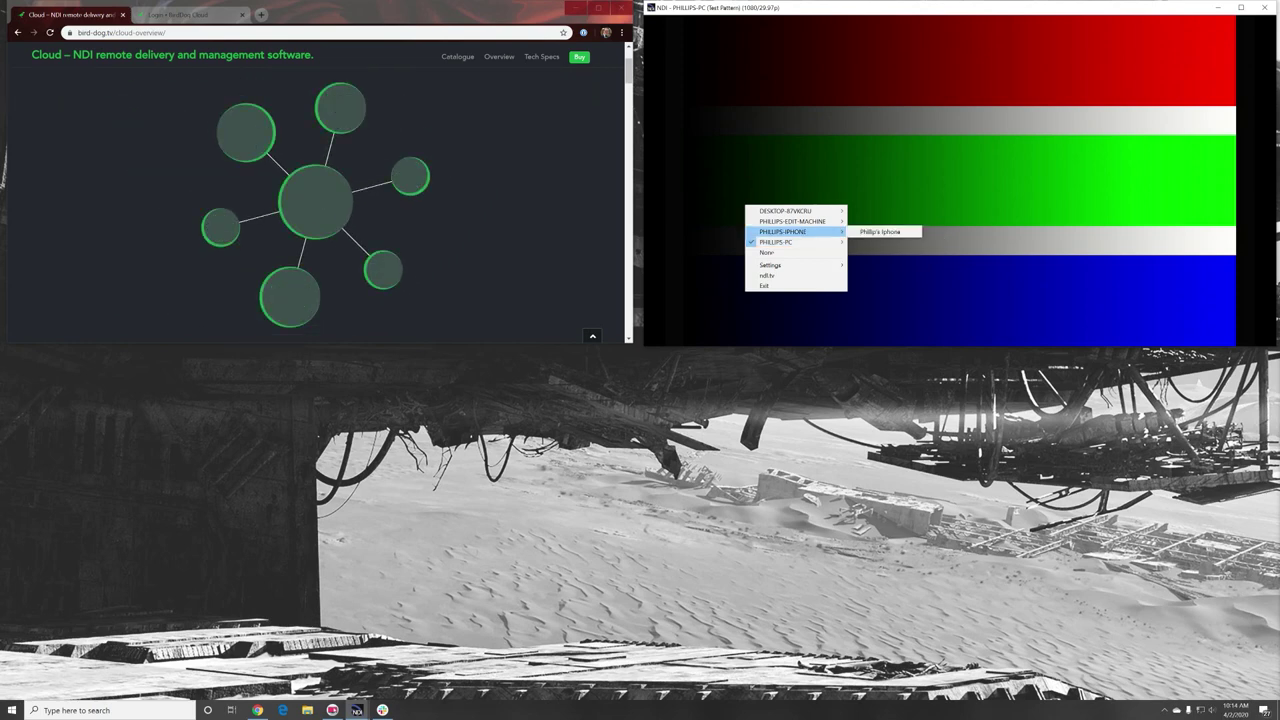
left_click(880, 231)
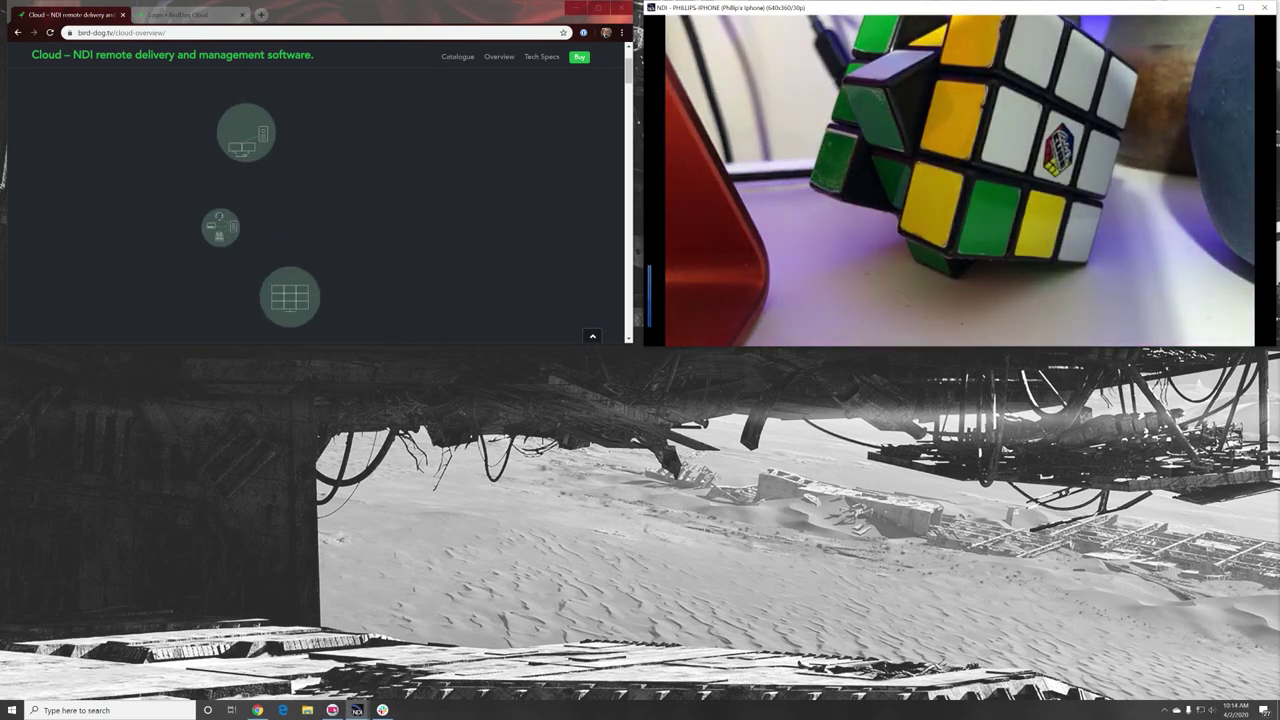
View the Test Pattern source of the DESKTOP machine in the monitor
right_click(868, 259)
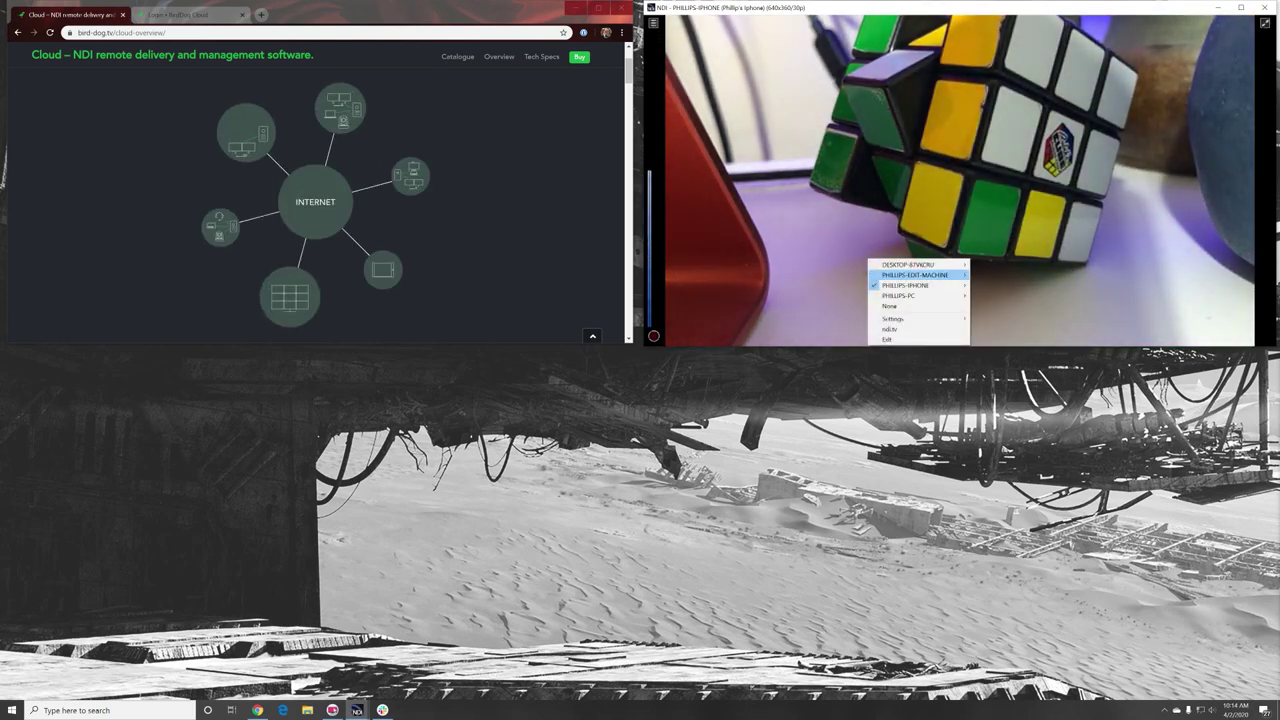
mouse_move(912, 274)
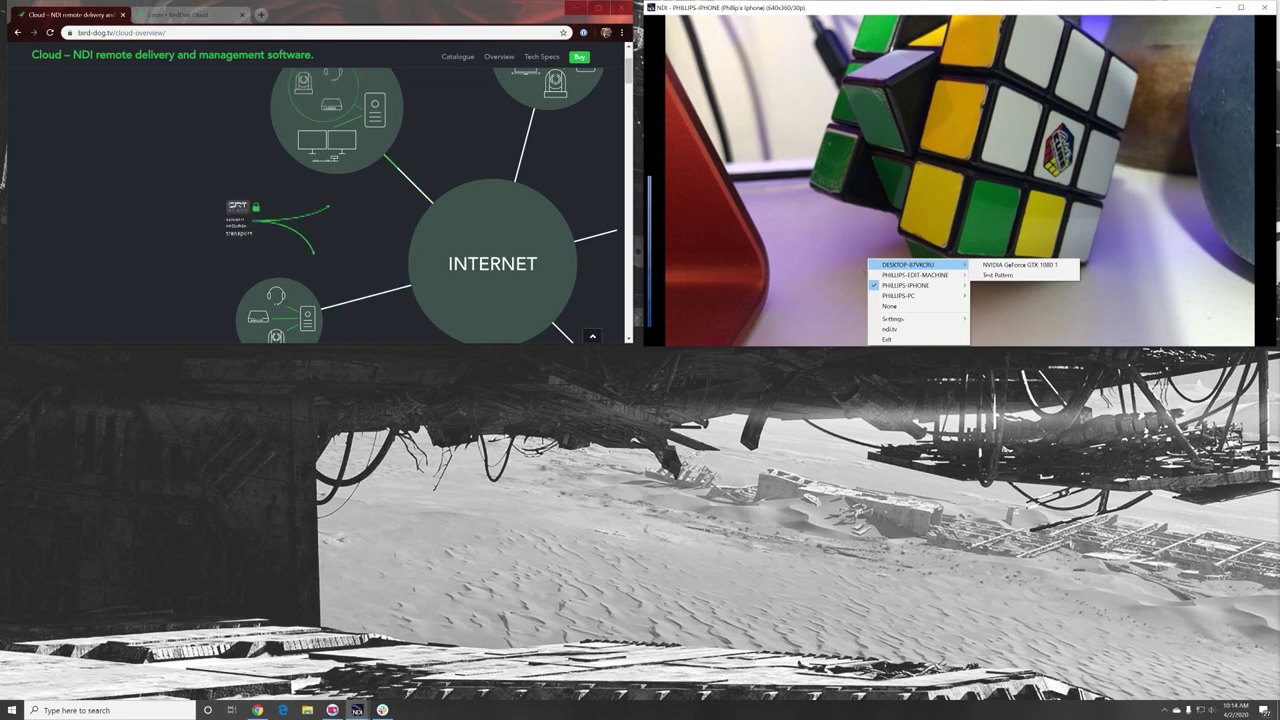
left_click(1040, 318)
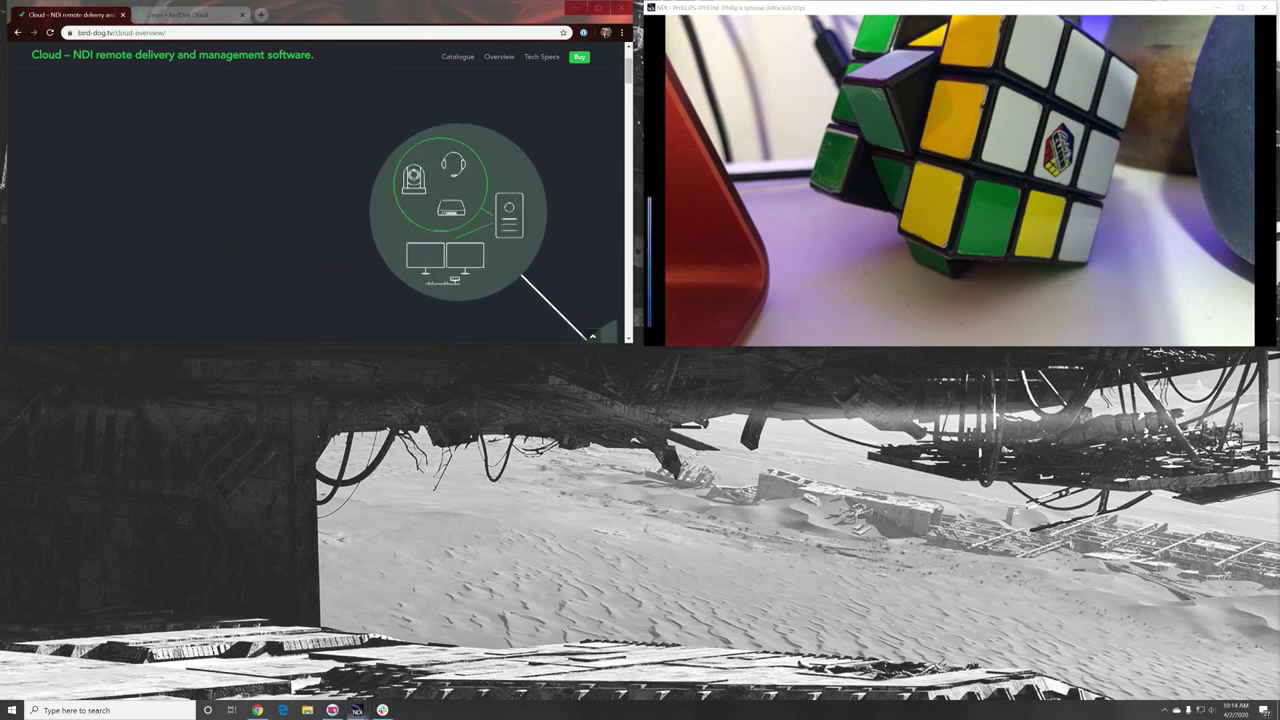
left_click(1164, 710)
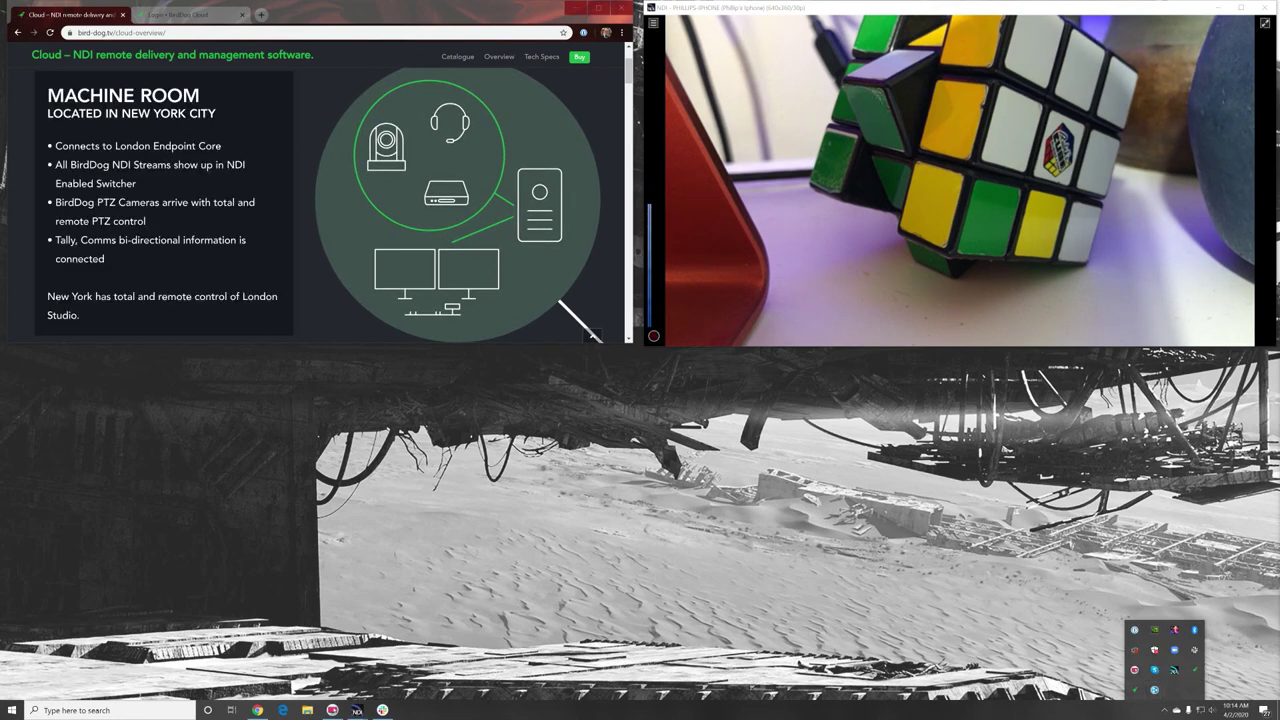
right_click(846, 278)
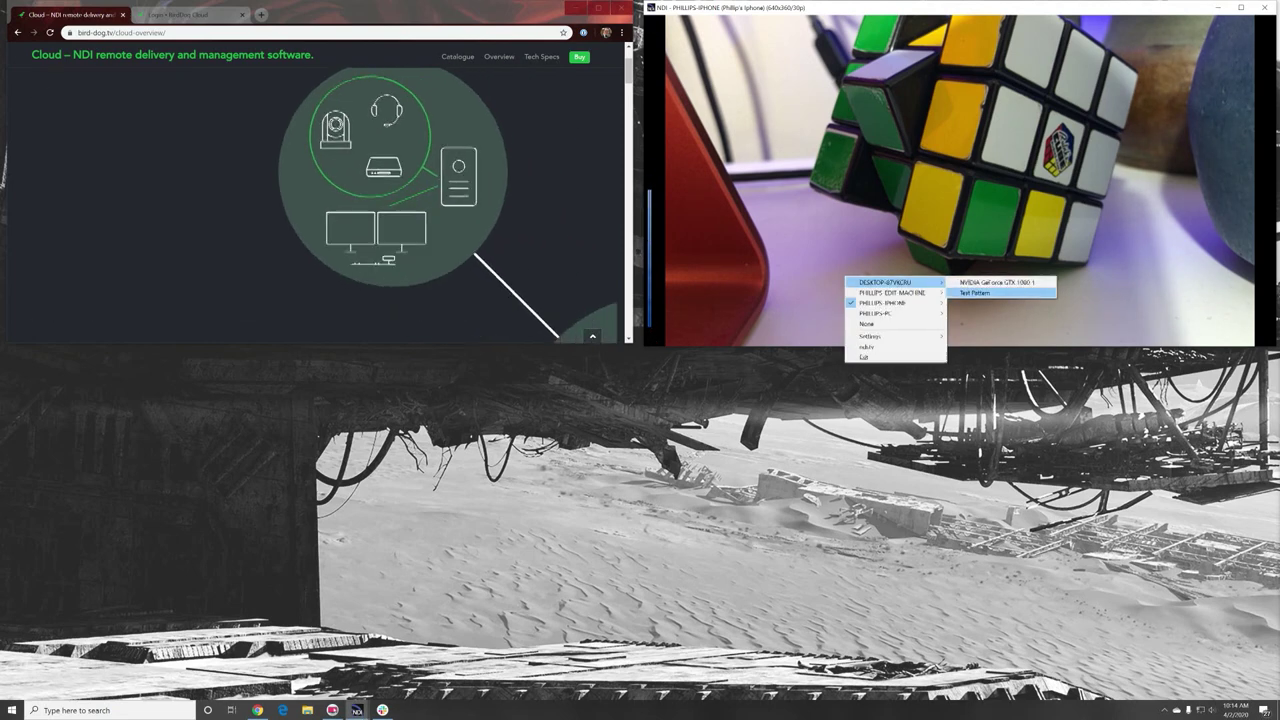
left_click(975, 292)
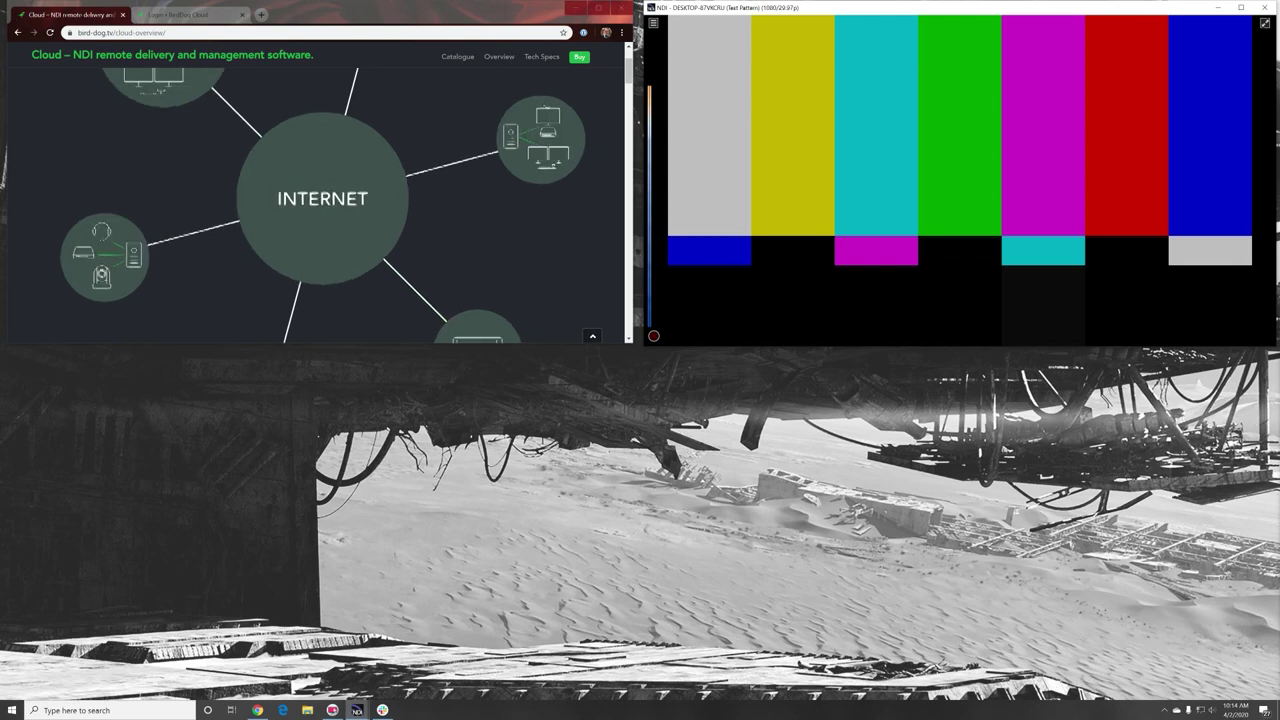
View the DESKTOP machine's NVIDIA GeForce GTX 1080 1 source and set the monitor's source back to None
right_click(942, 208)
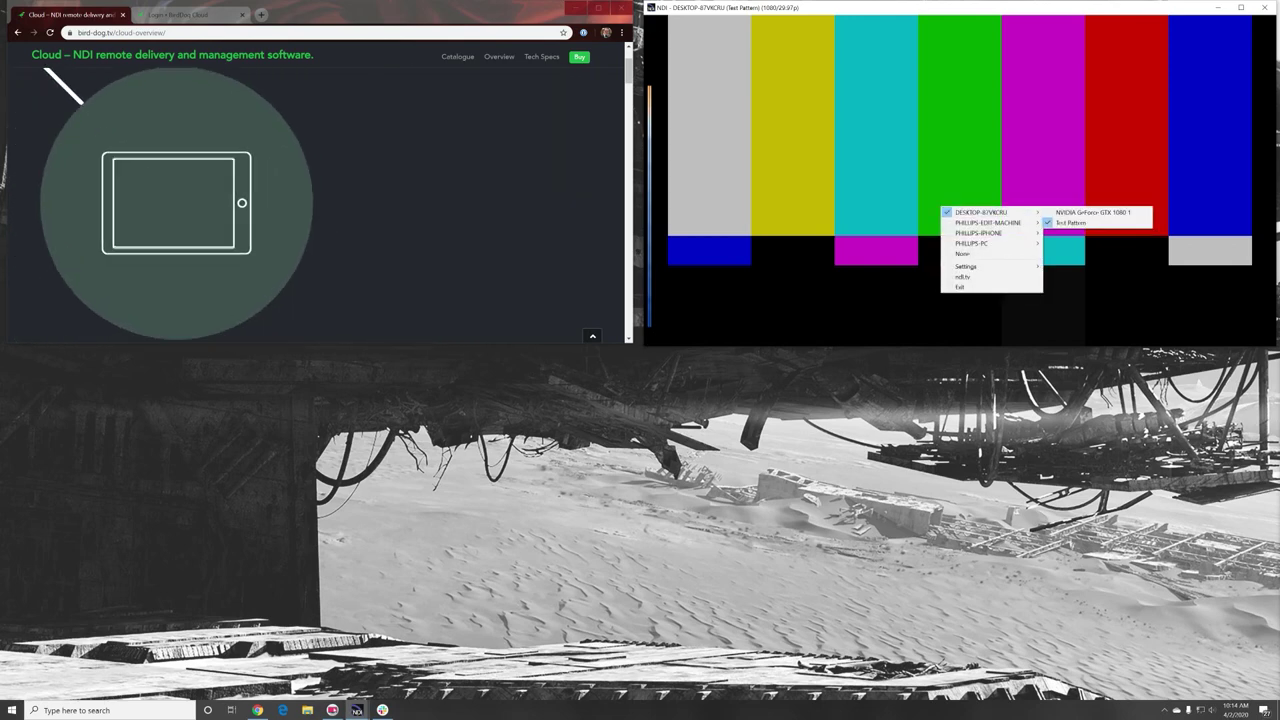
mouse_move(990, 212)
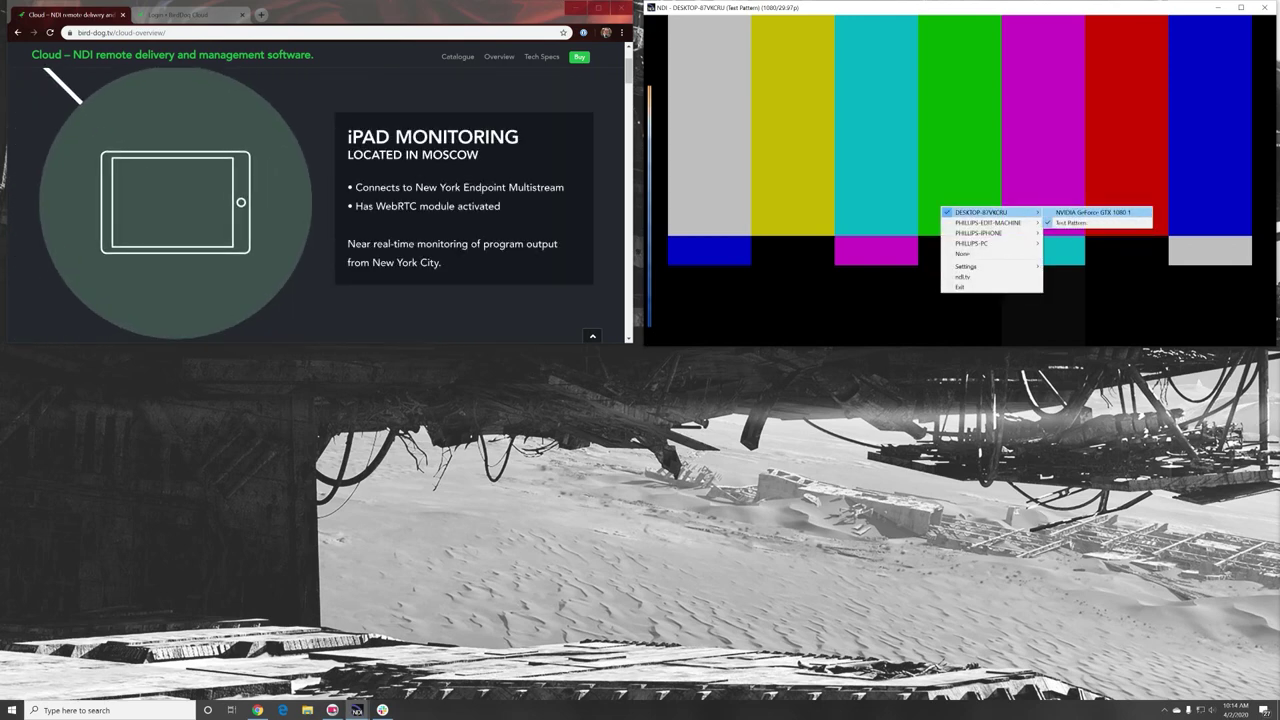
left_click(1093, 212)
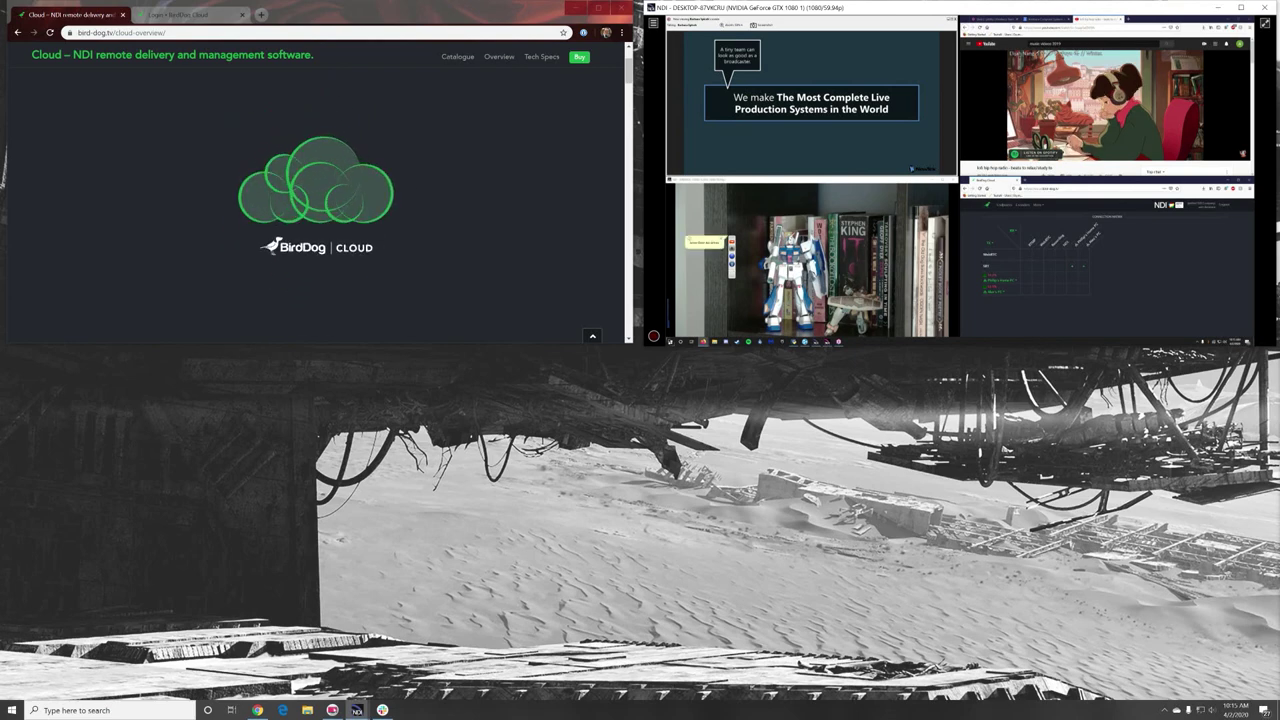
right_click(853, 274)
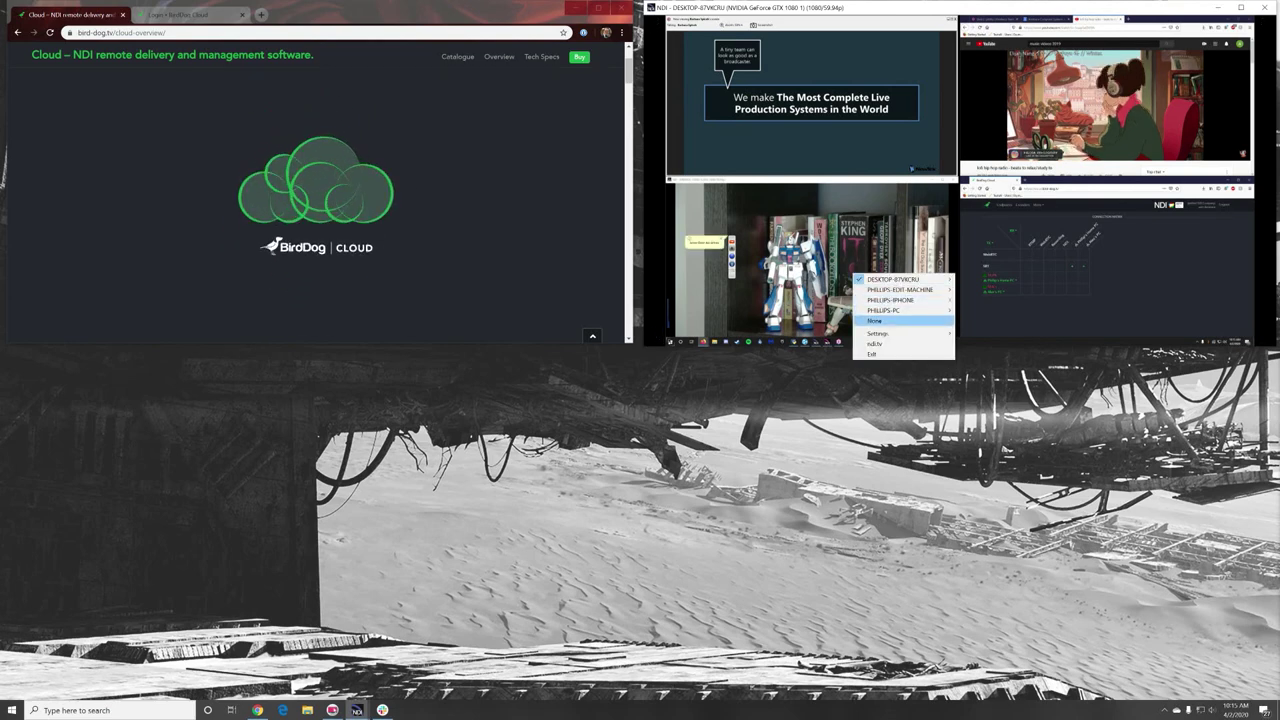
left_click(875, 320)
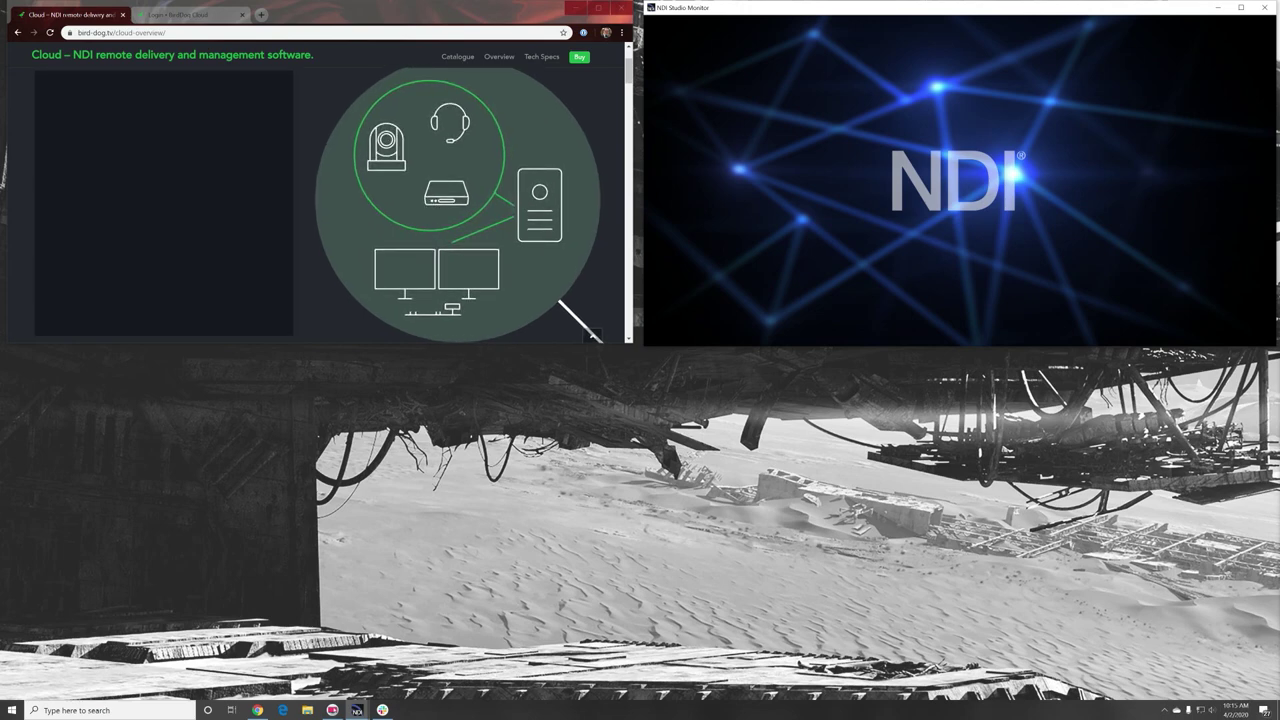
scroll(315, 200, "down", 5)
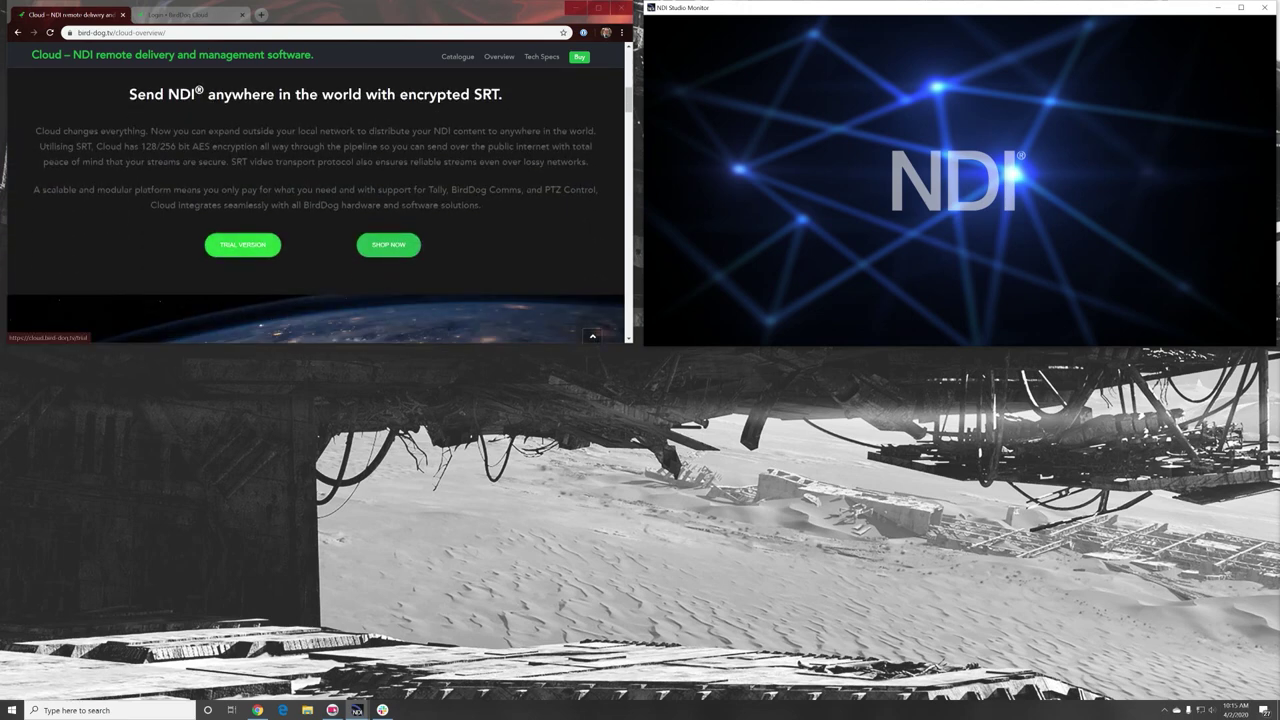
scroll(315, 200, "up", 3)
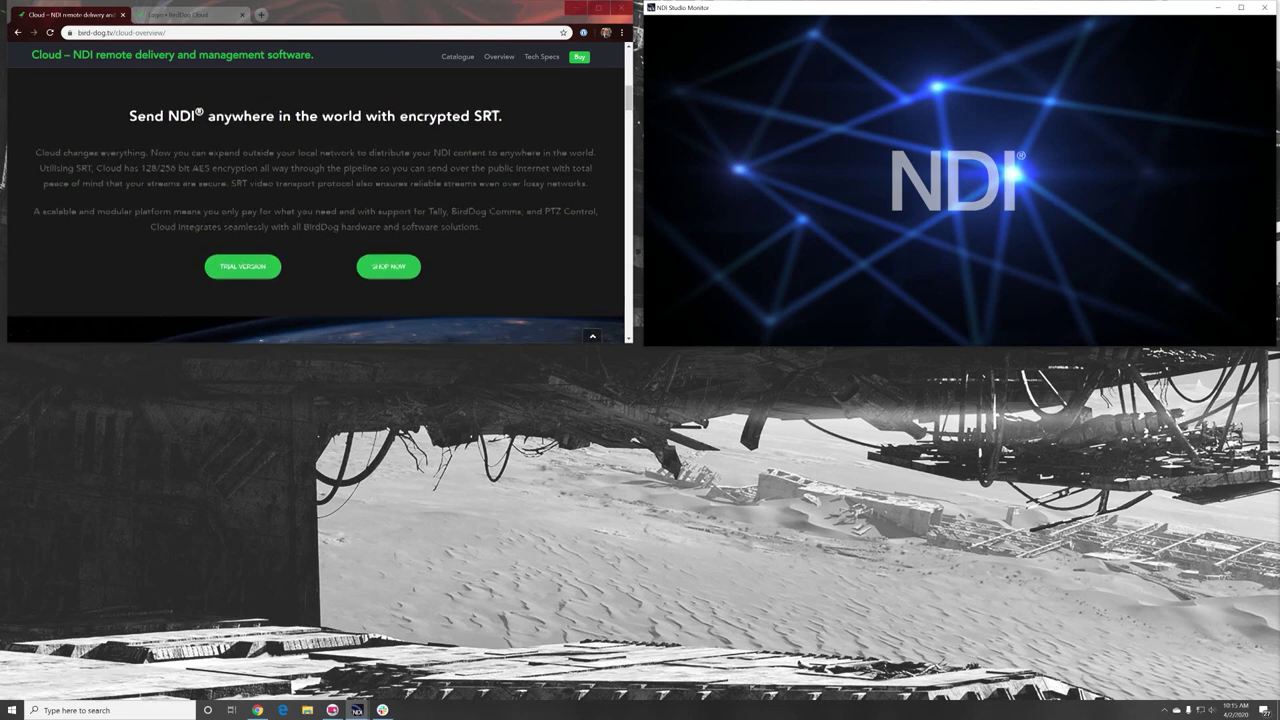
scroll(315, 200, "up", 5)
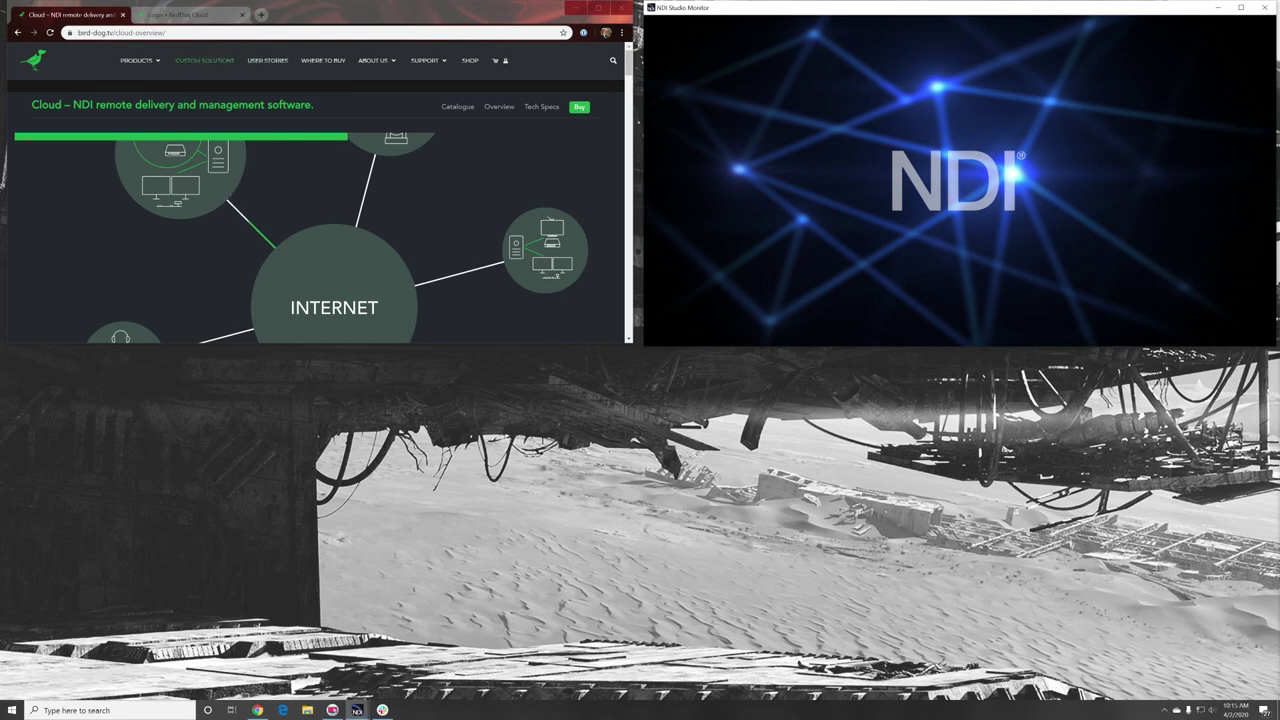
Switch to the BirdDog Cloud login page in the browser and log in with the saved username and password
left_click(180, 14)
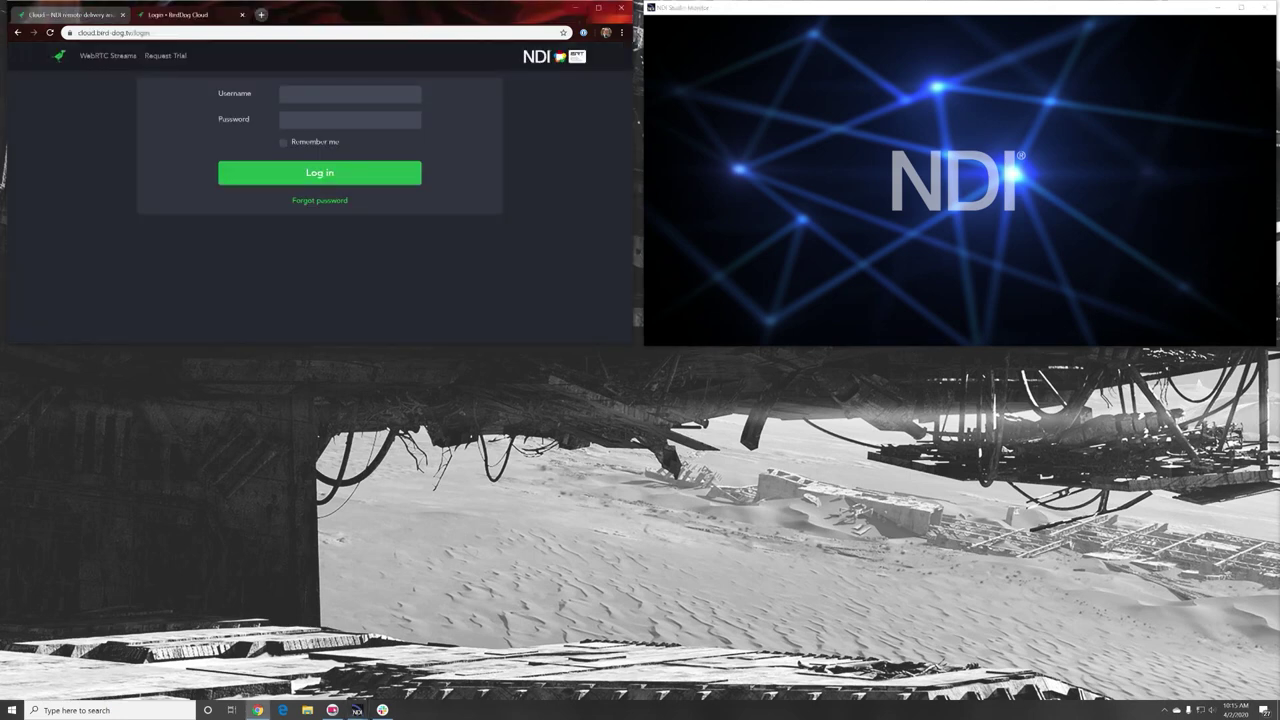
left_click(350, 94)
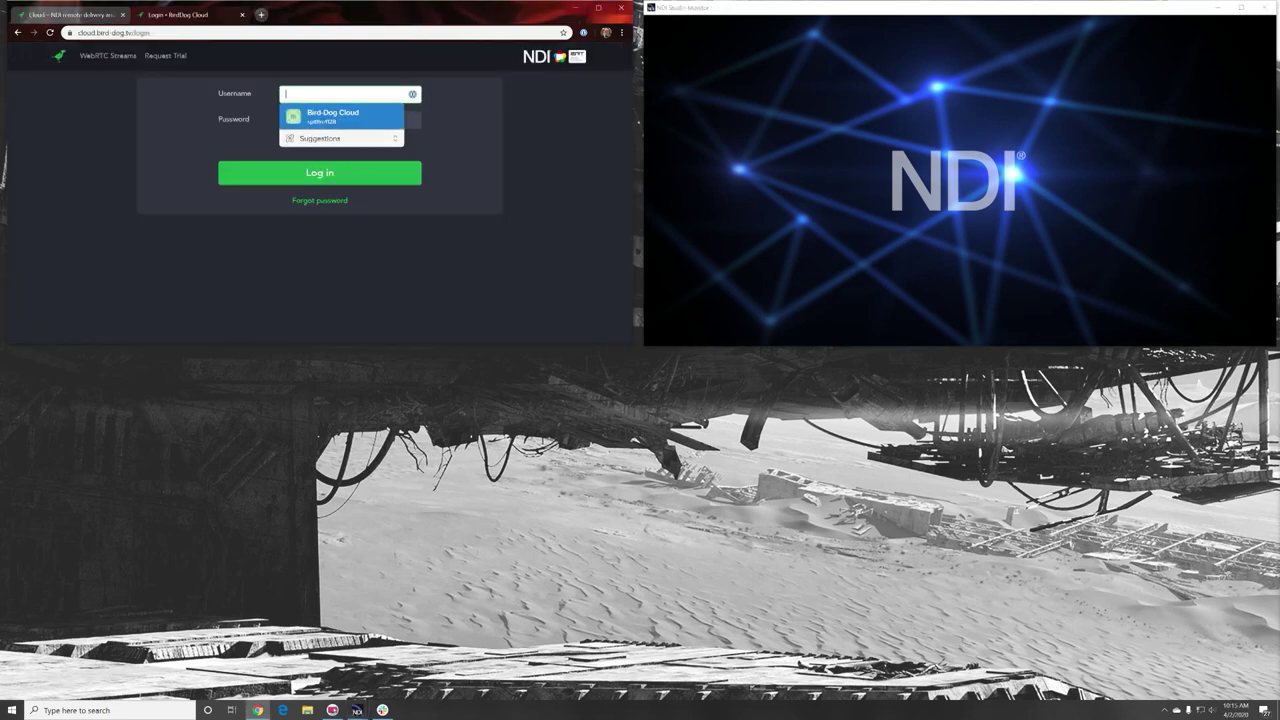
left_click(340, 117)
left_click(320, 172)
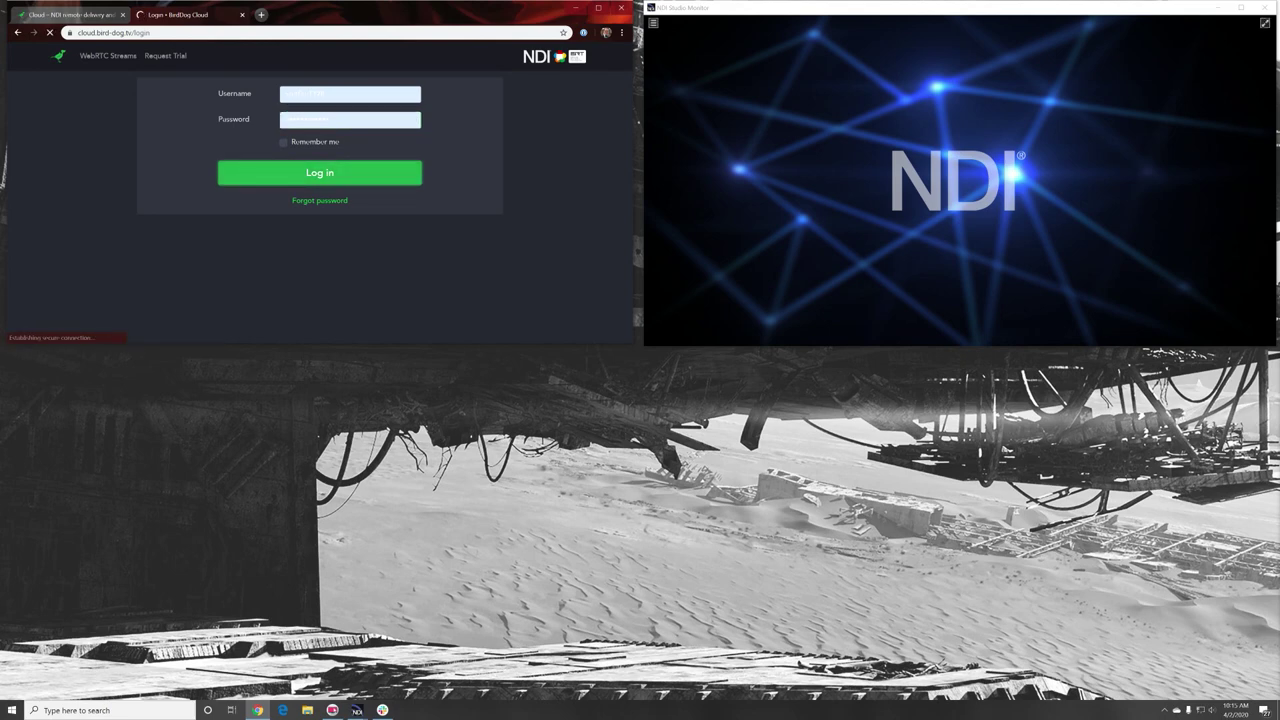
Take both PC endpoints listed in the connection matrix offline
left_click(1164, 710)
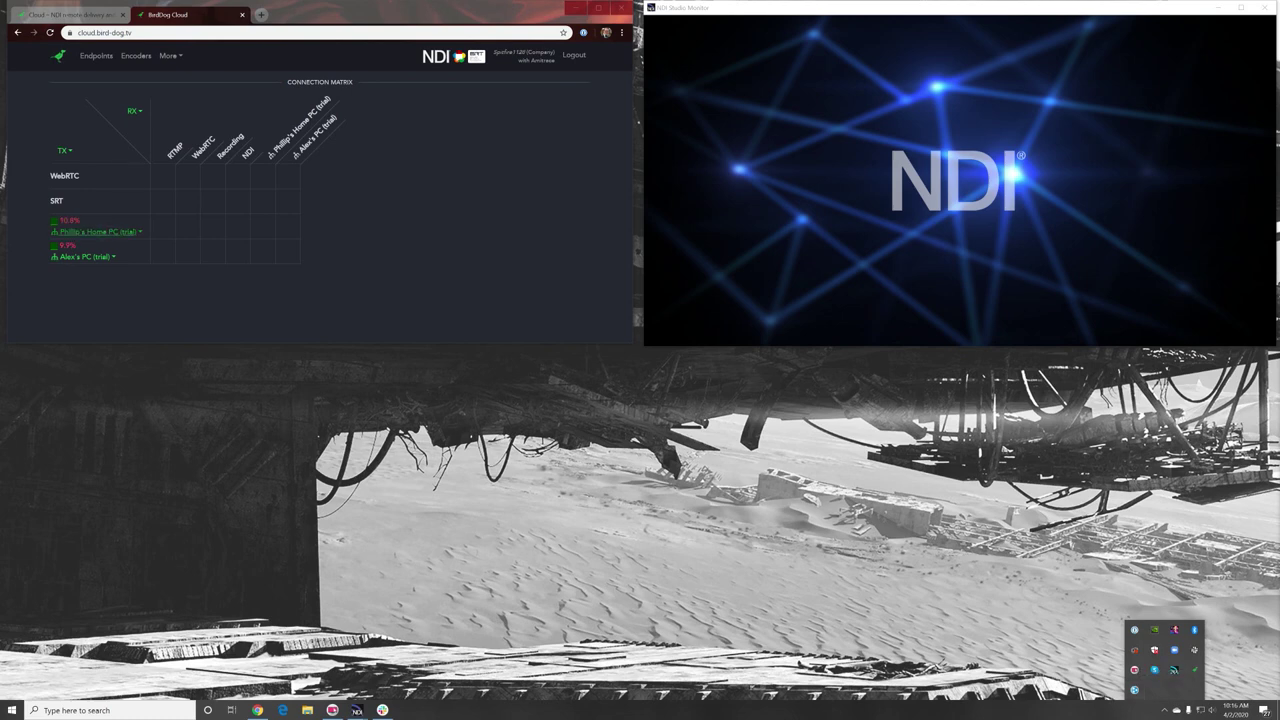
left_click(100, 231)
left_click(100, 303)
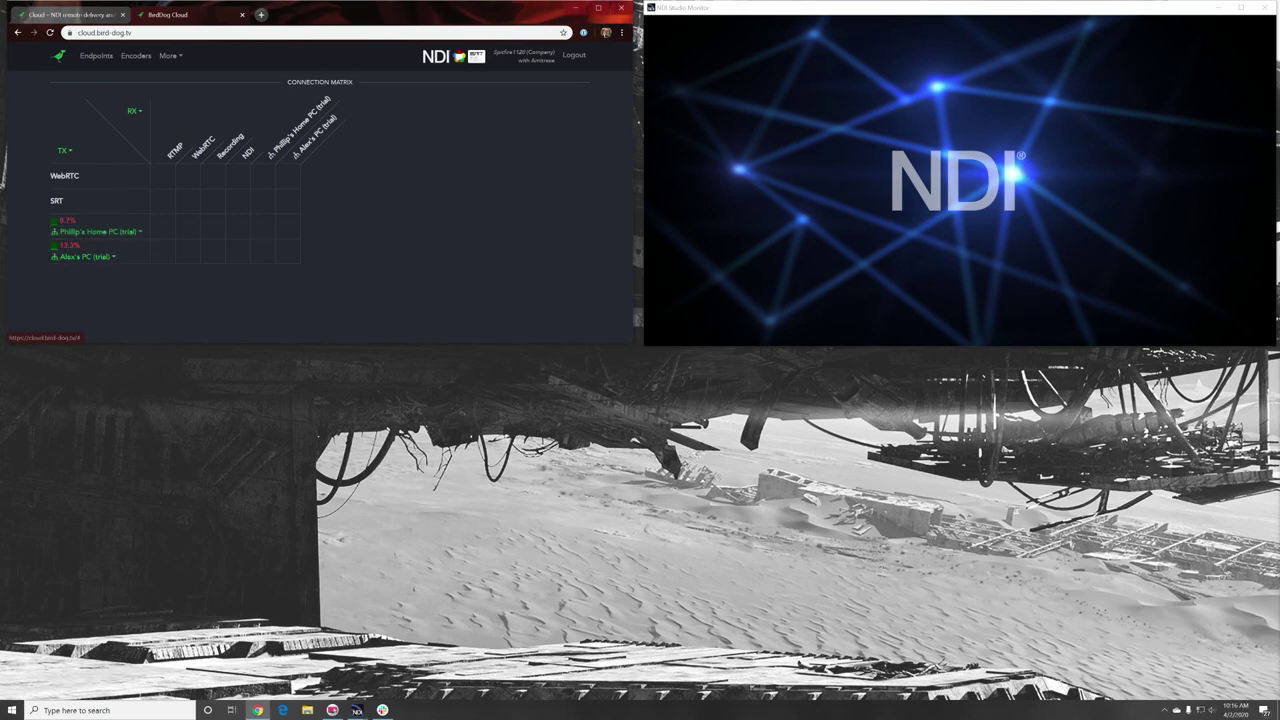
left_click(88, 257)
left_click(74, 303)
Open the Claim page and activate the field for the endpoint's code or sharing token
left_click(170, 55)
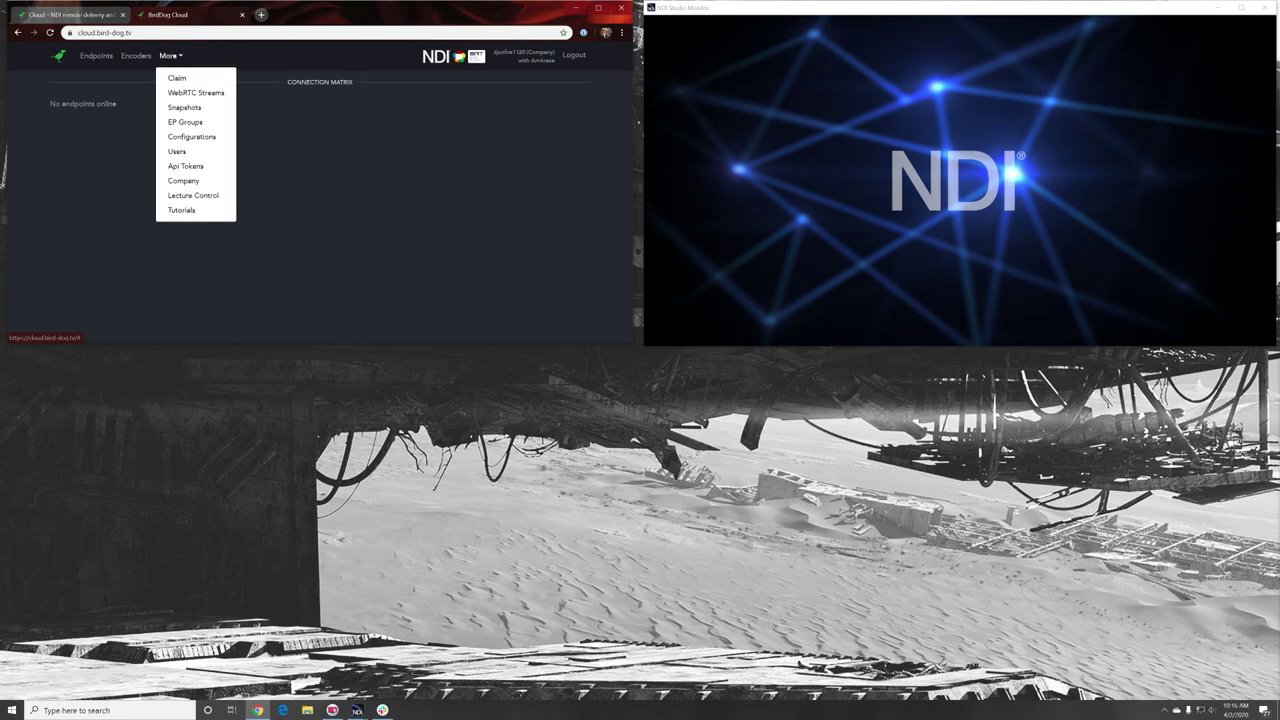
left_click(177, 78)
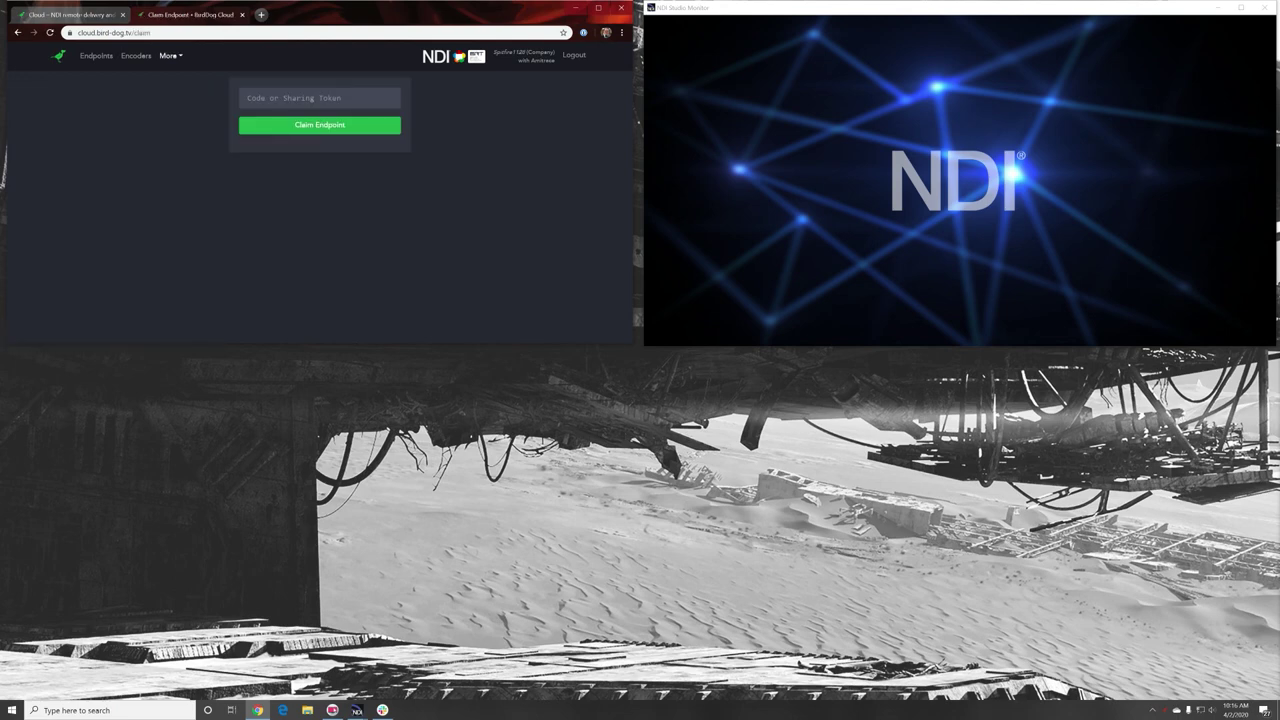
left_click(312, 99)
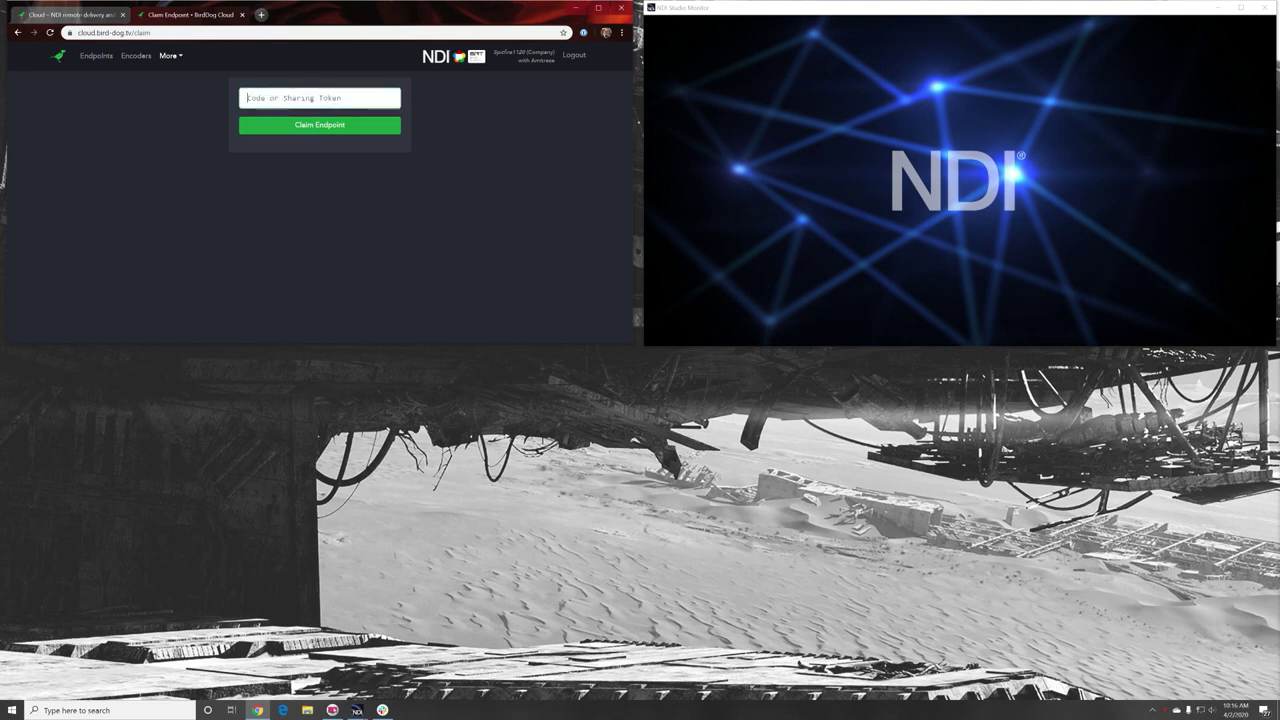
Open the home PC endpoint for editing from the Endpoints list and review its settings
left_click(96, 55)
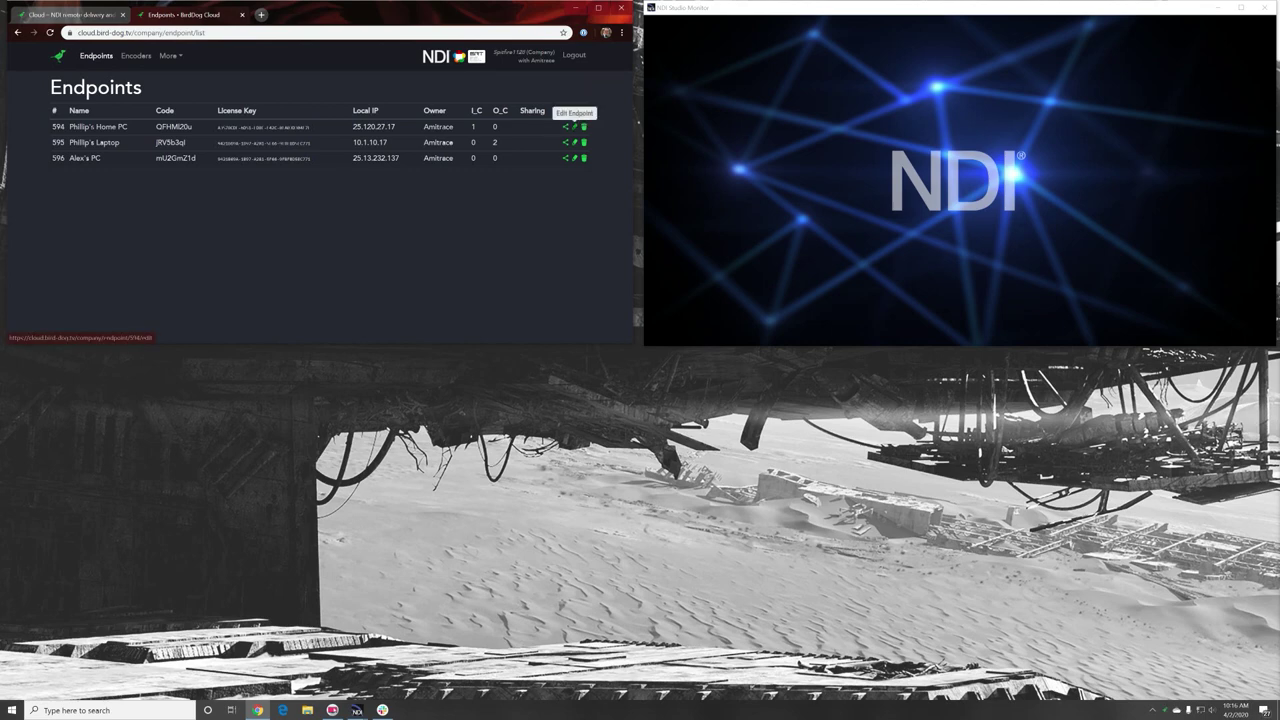
left_click(575, 127)
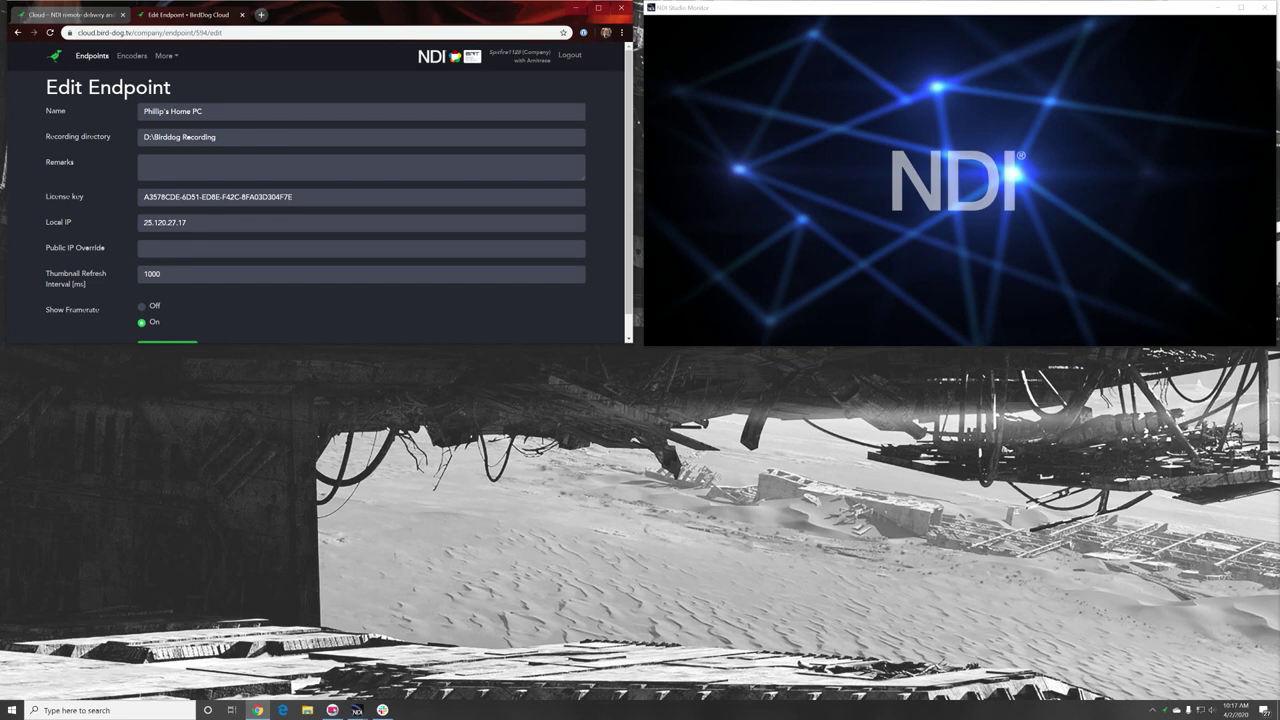
scroll(125, 73, "down", 1)
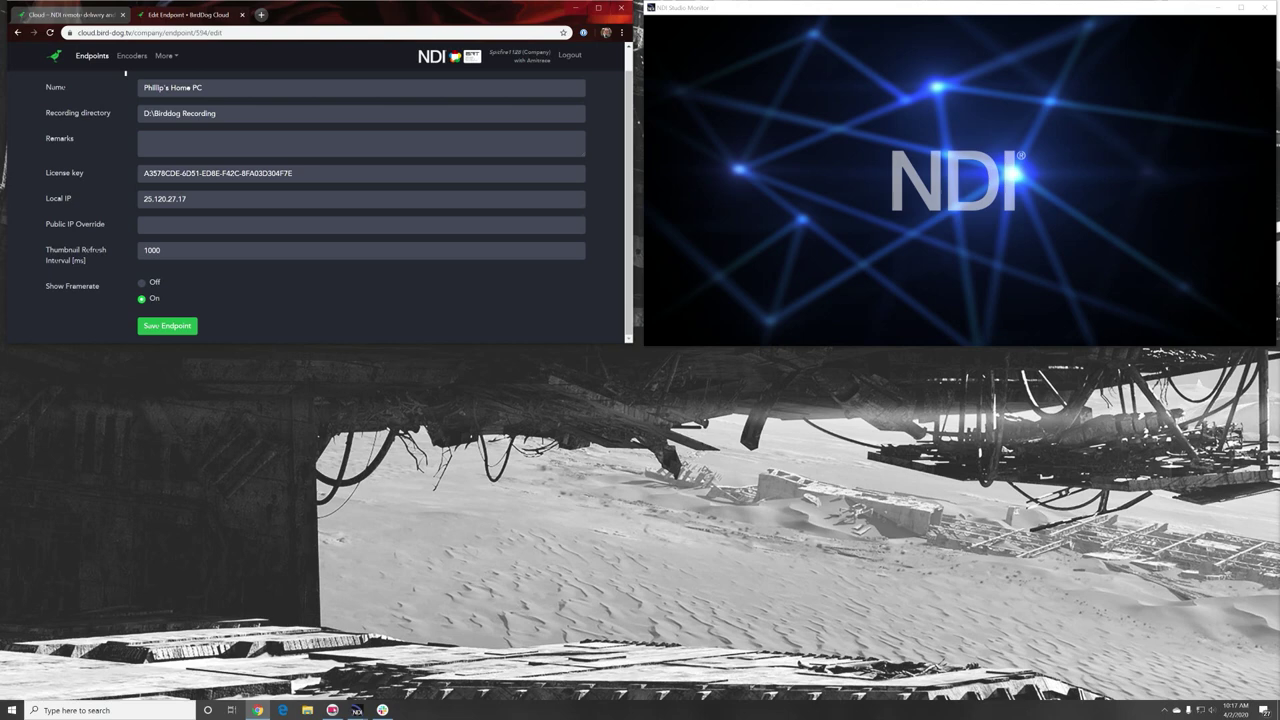
Move to the Local IP field and save the home PC endpoint
key("Tab")
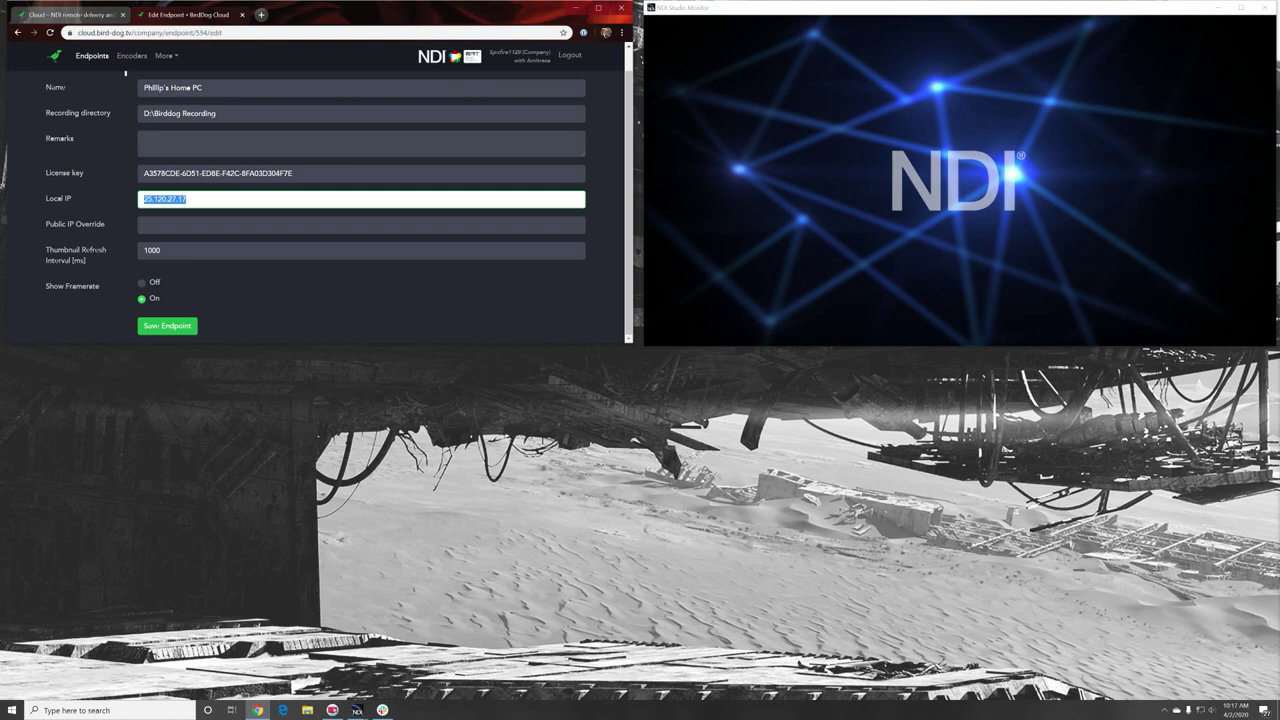
left_click(167, 326)
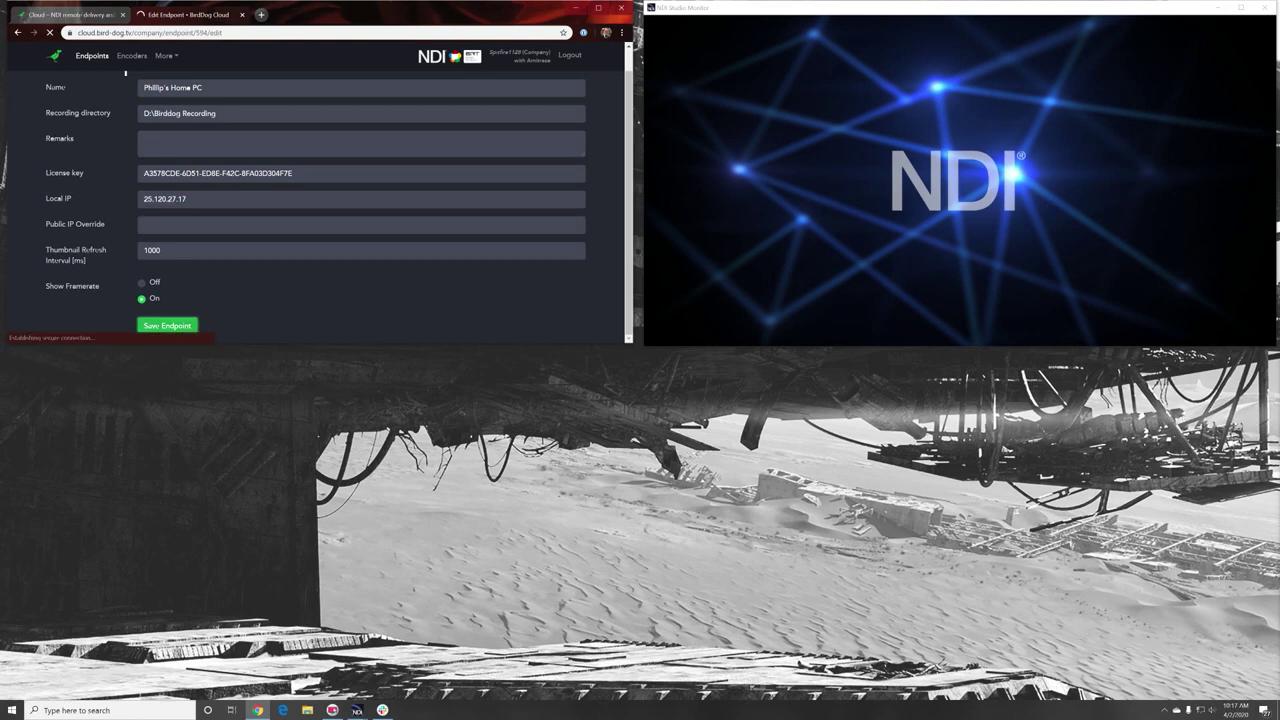
scroll(316, 206, "up", 1)
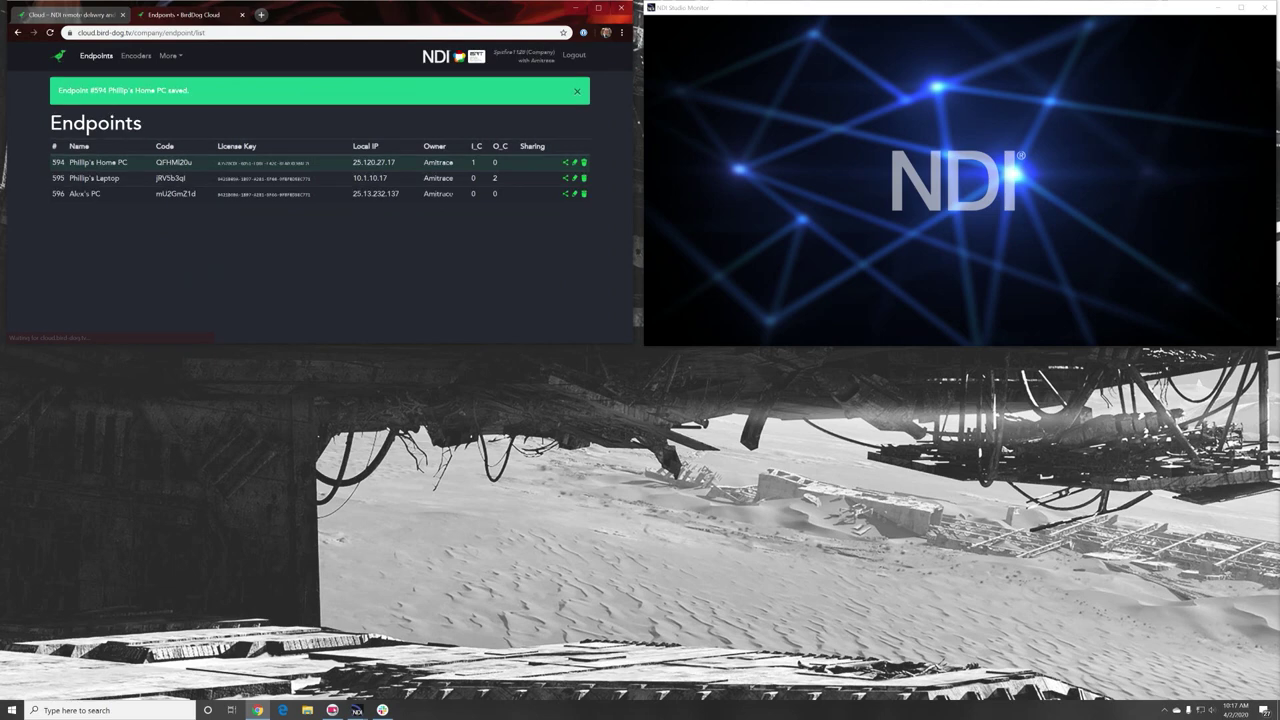
View the Encoders page and look over the list of additional pages
left_click(136, 55)
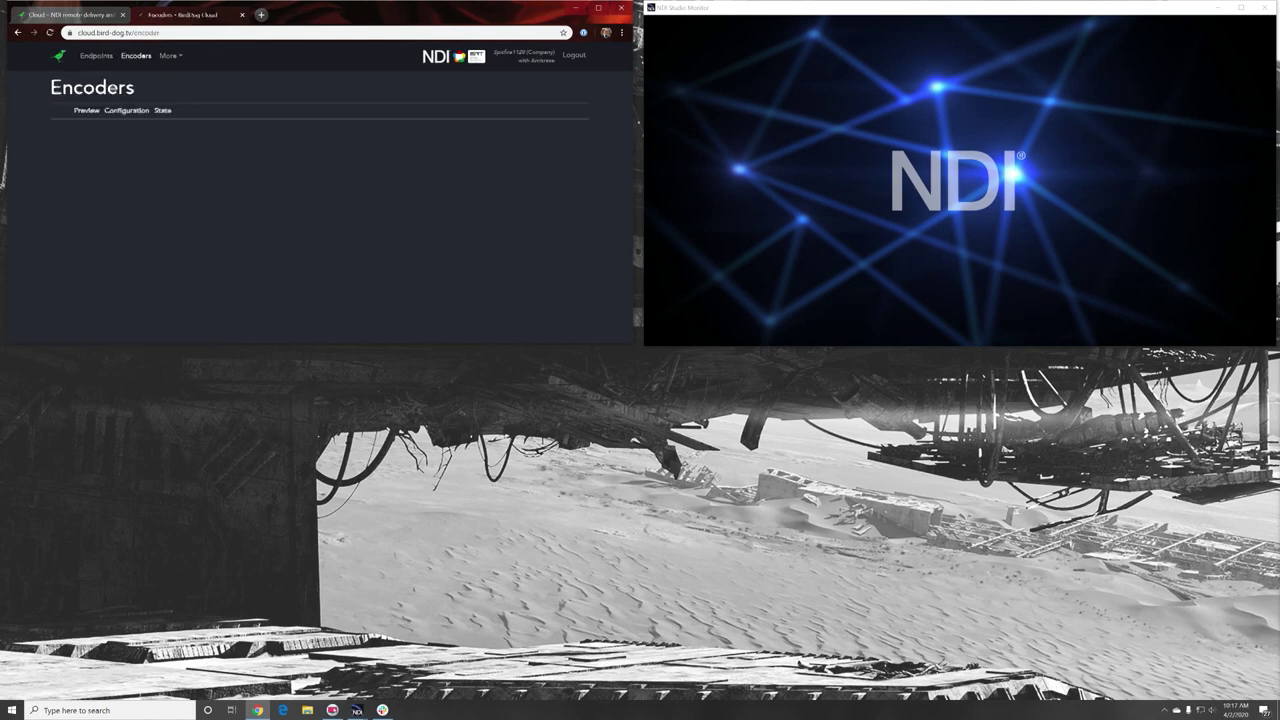
left_click(169, 55)
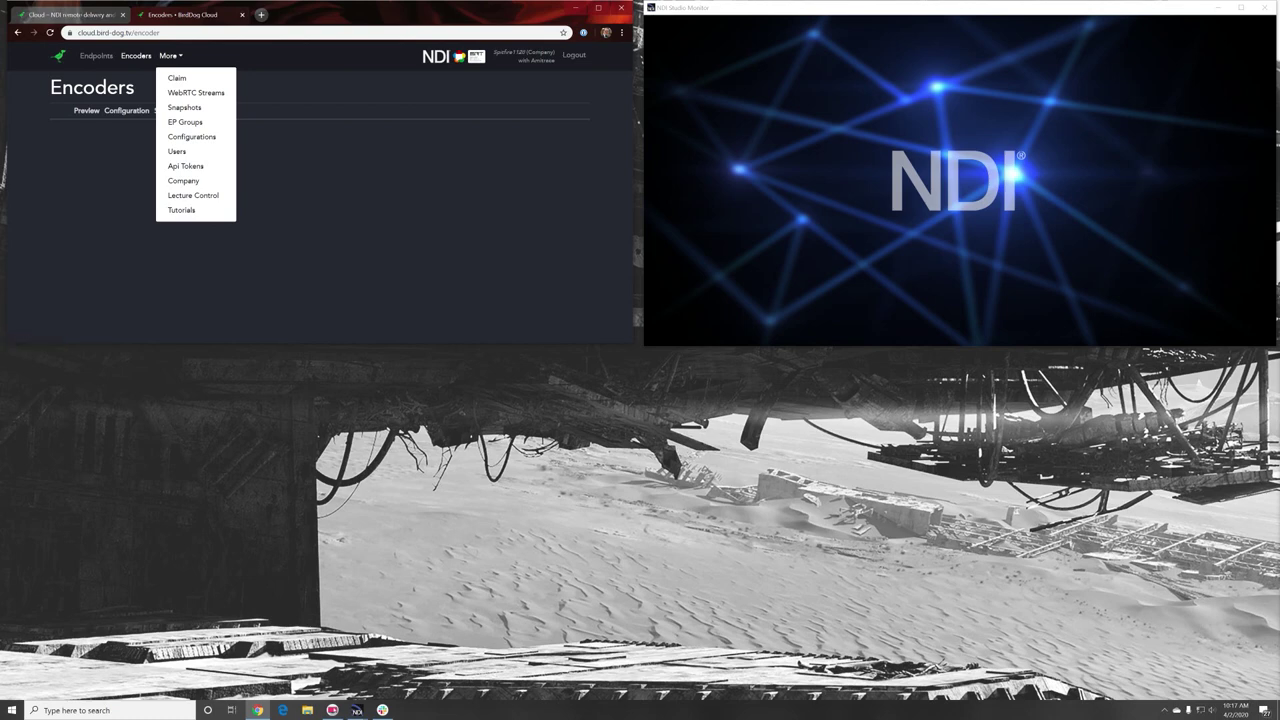
left_click(169, 56)
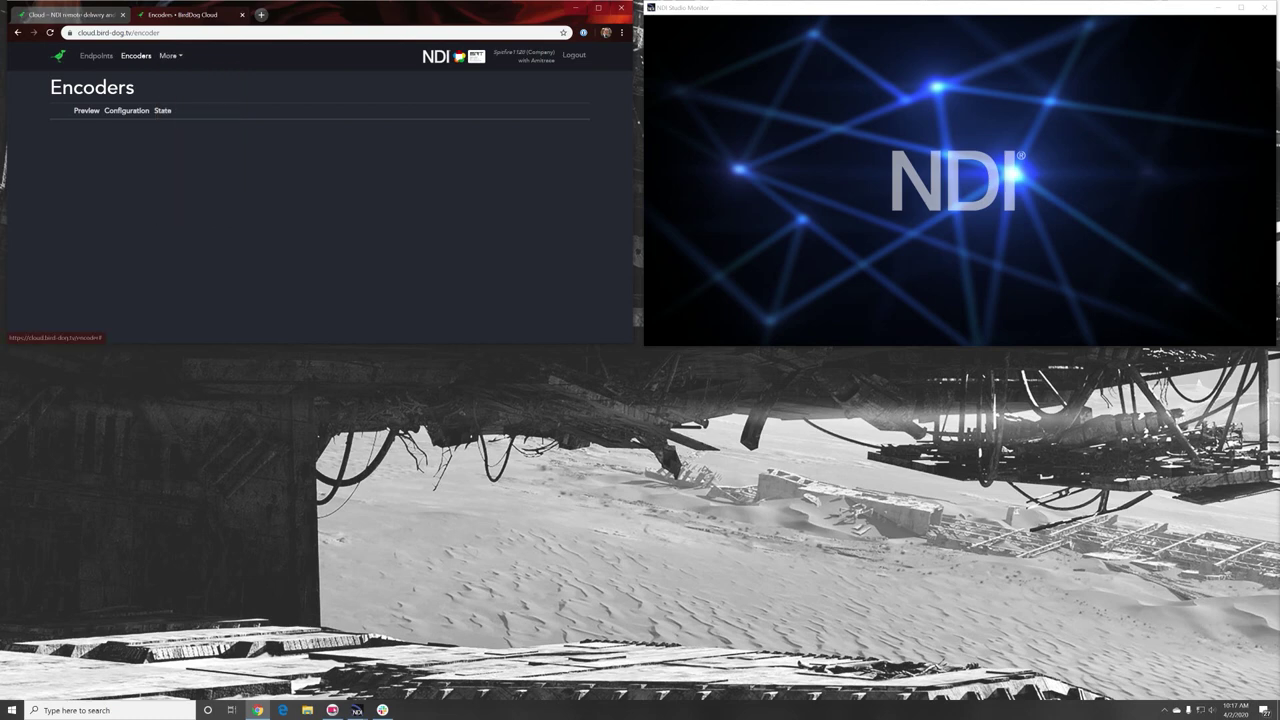
Open the 5 Mbps configuration for editing from the Configurations list and review its bitrate, video encoder, profile and GOP settings
left_click(169, 55)
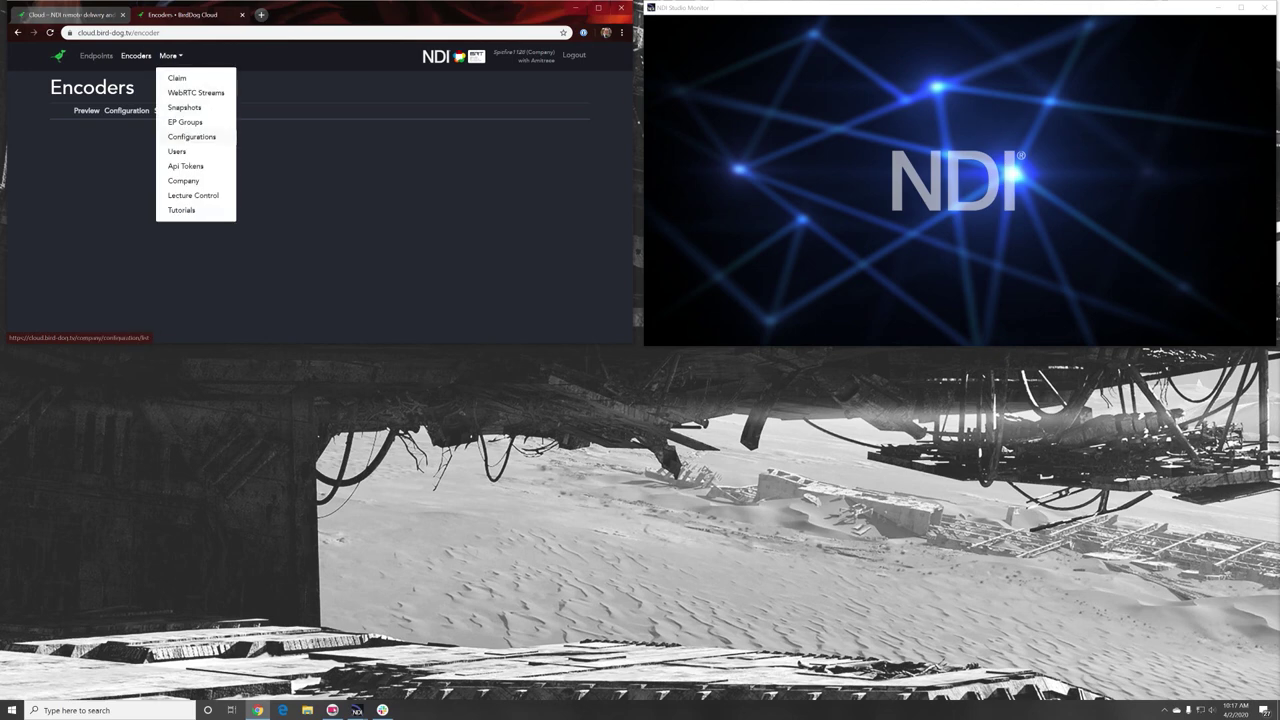
left_click(191, 136)
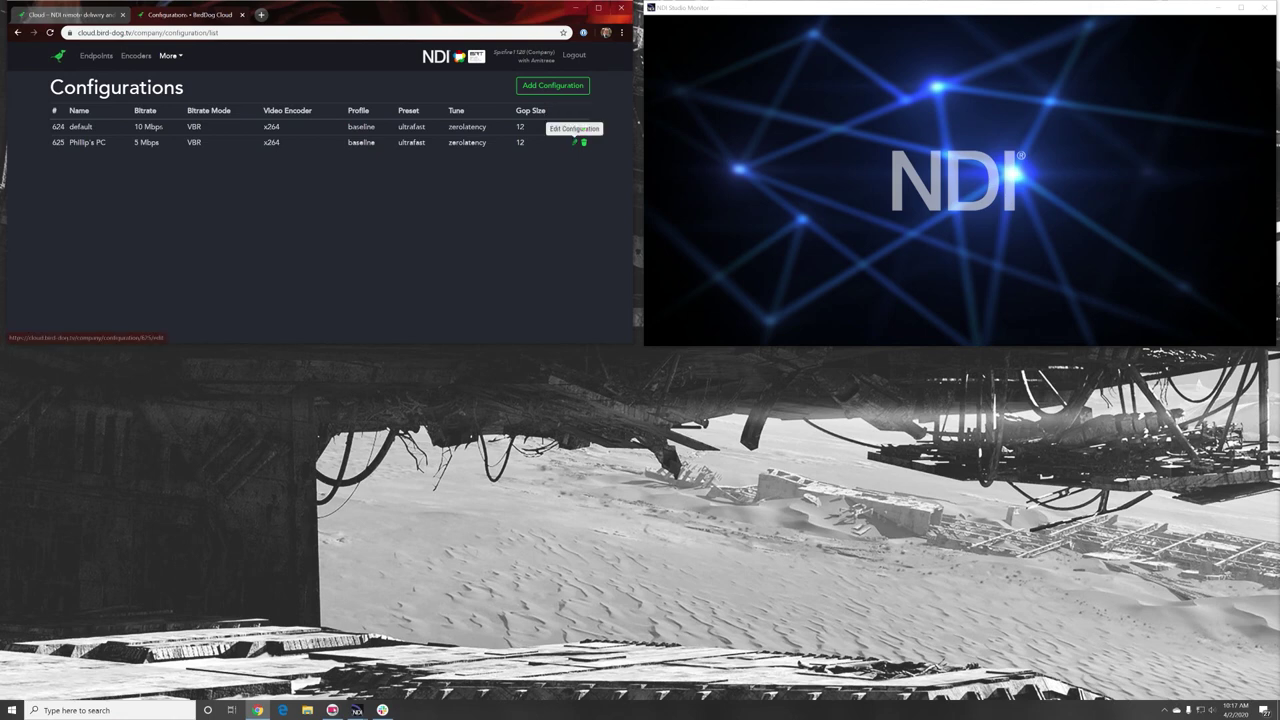
left_click(575, 142)
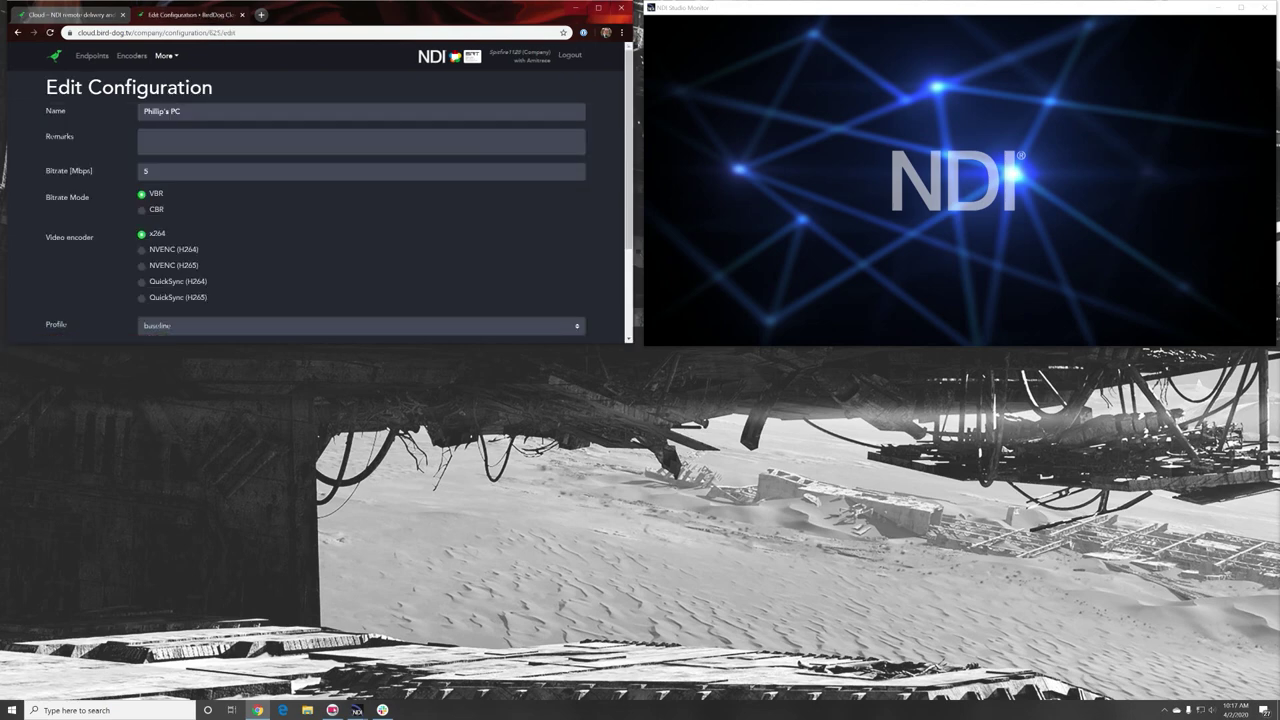
scroll(320, 200, "down", 2)
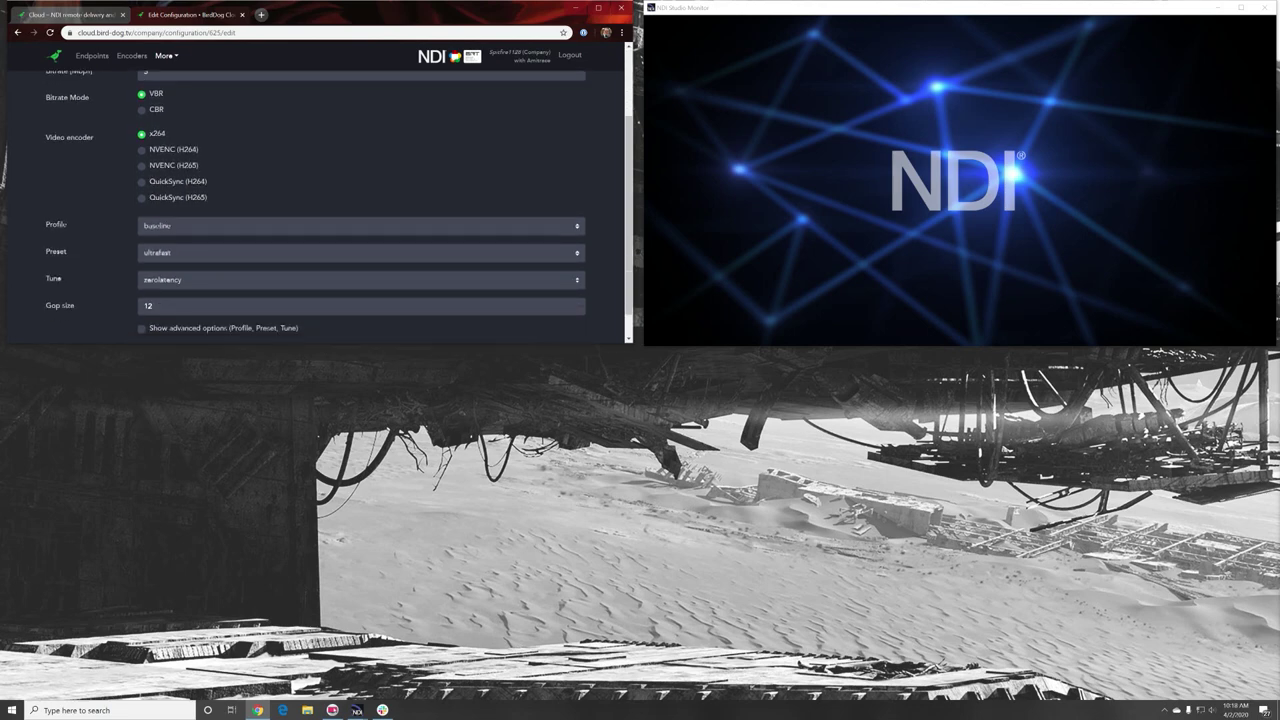
scroll(320, 200, "down", 1)
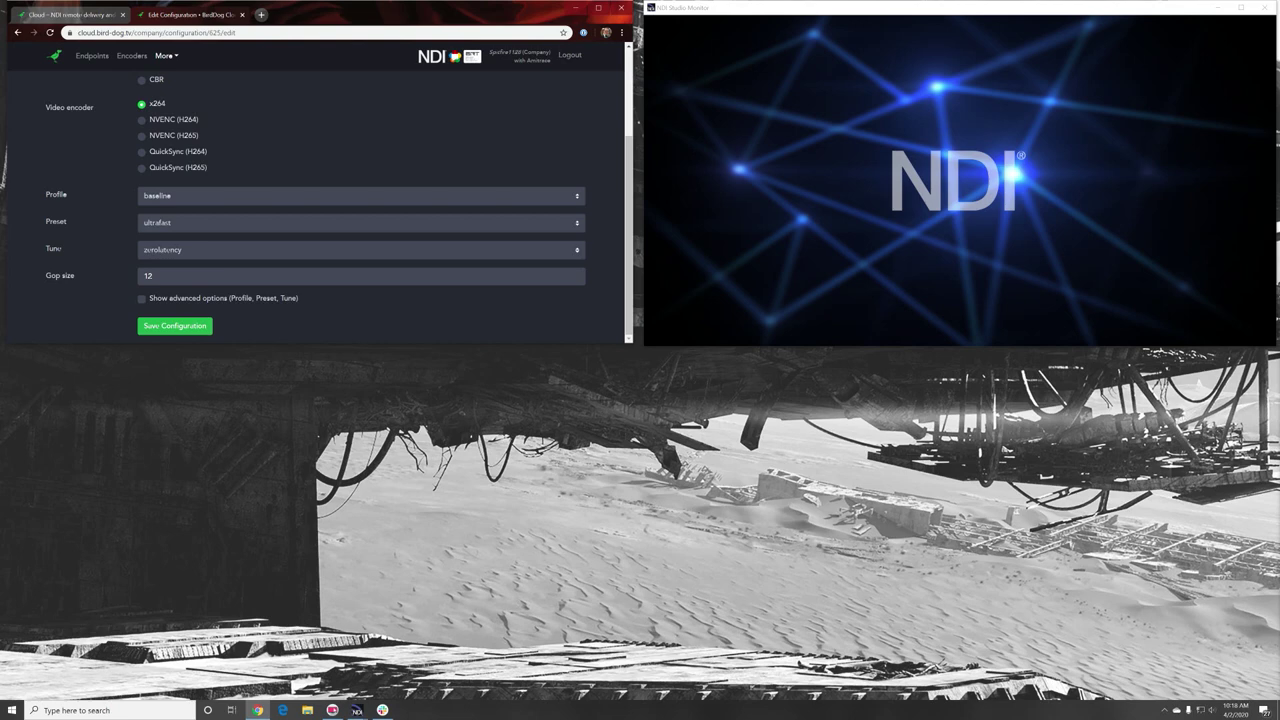
scroll(320, 200, "up", 3)
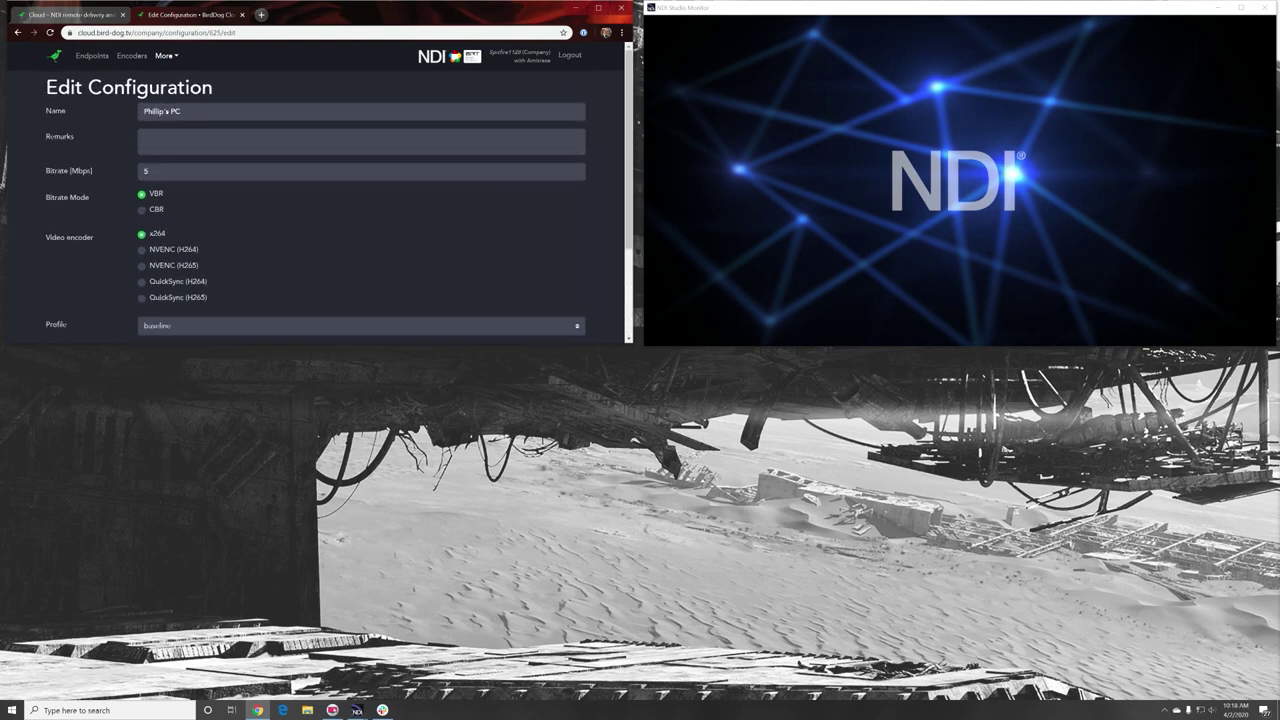
left_click(165, 55)
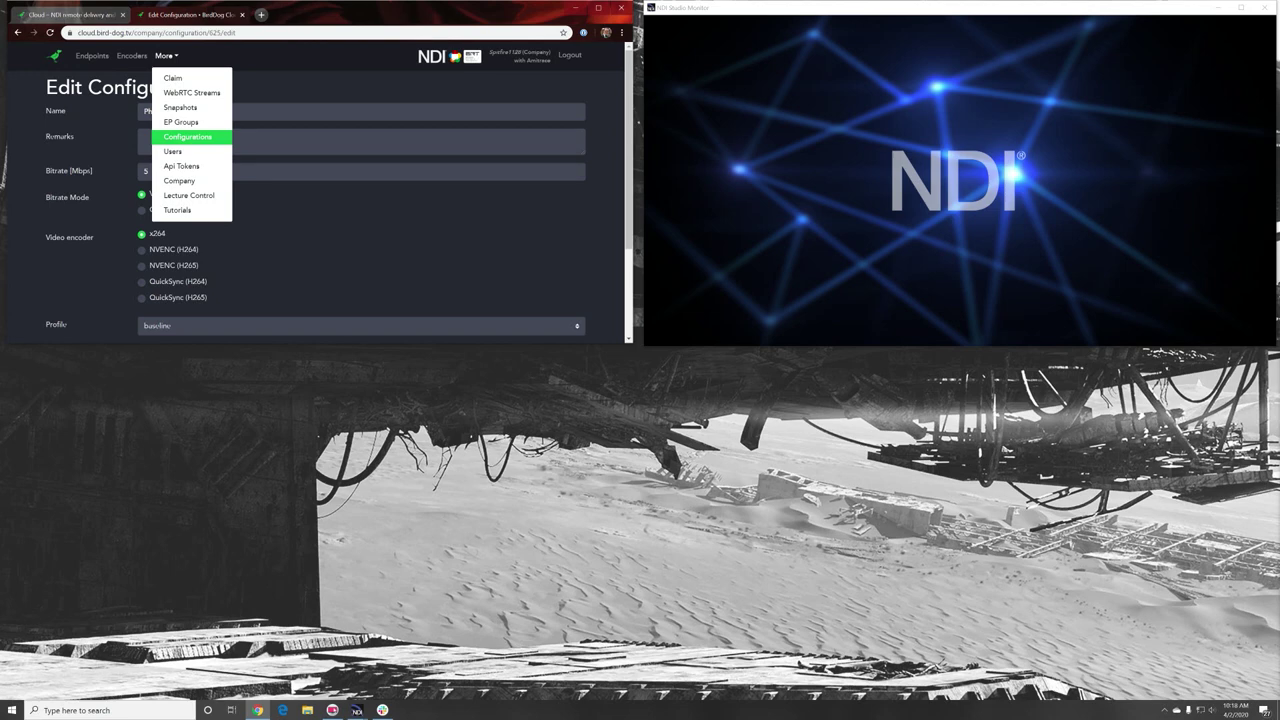
key("Escape")
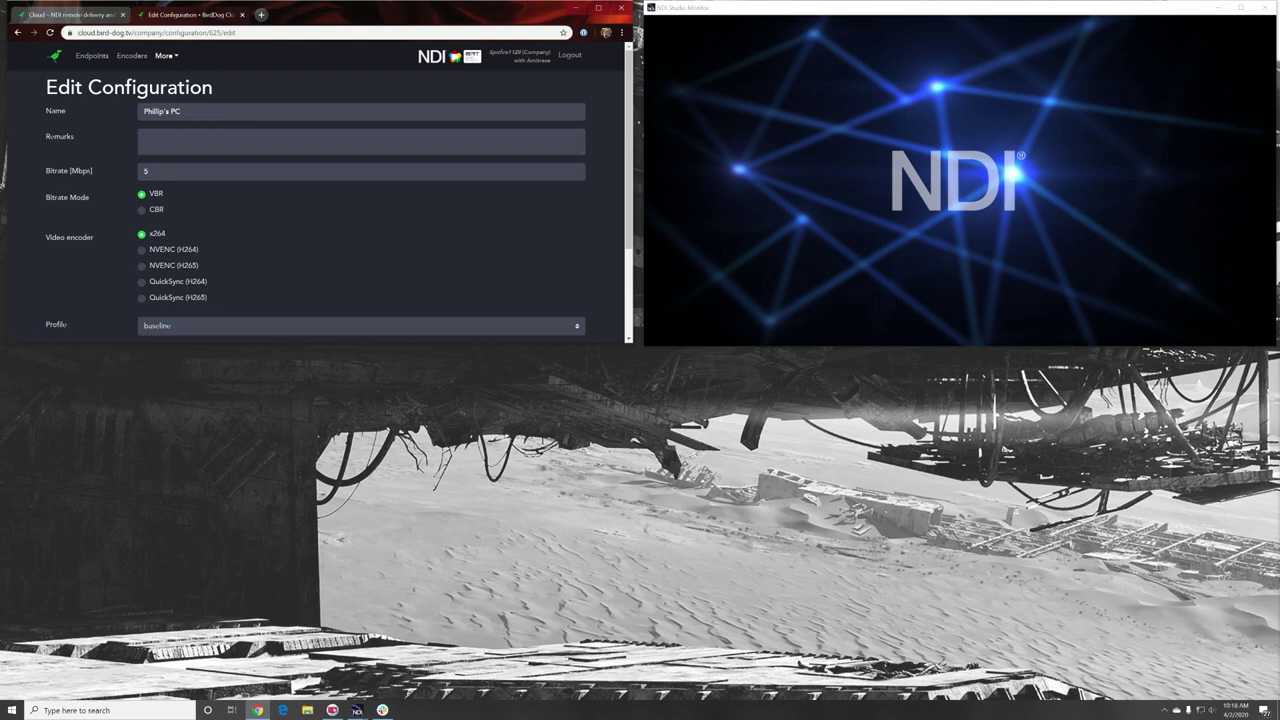
Return to the connection matrix, restart the home PC endpoint and check the hidden system tray icons
left_click(55, 56)
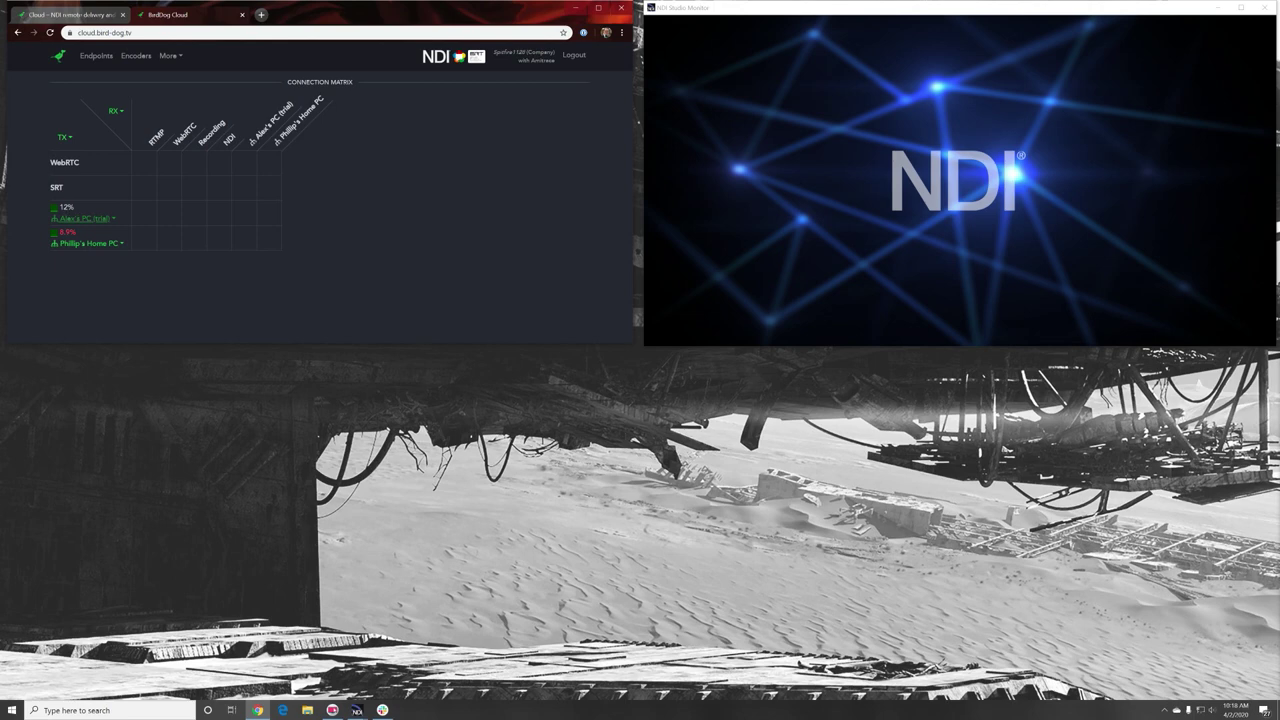
left_click(83, 218)
left_click(85, 218)
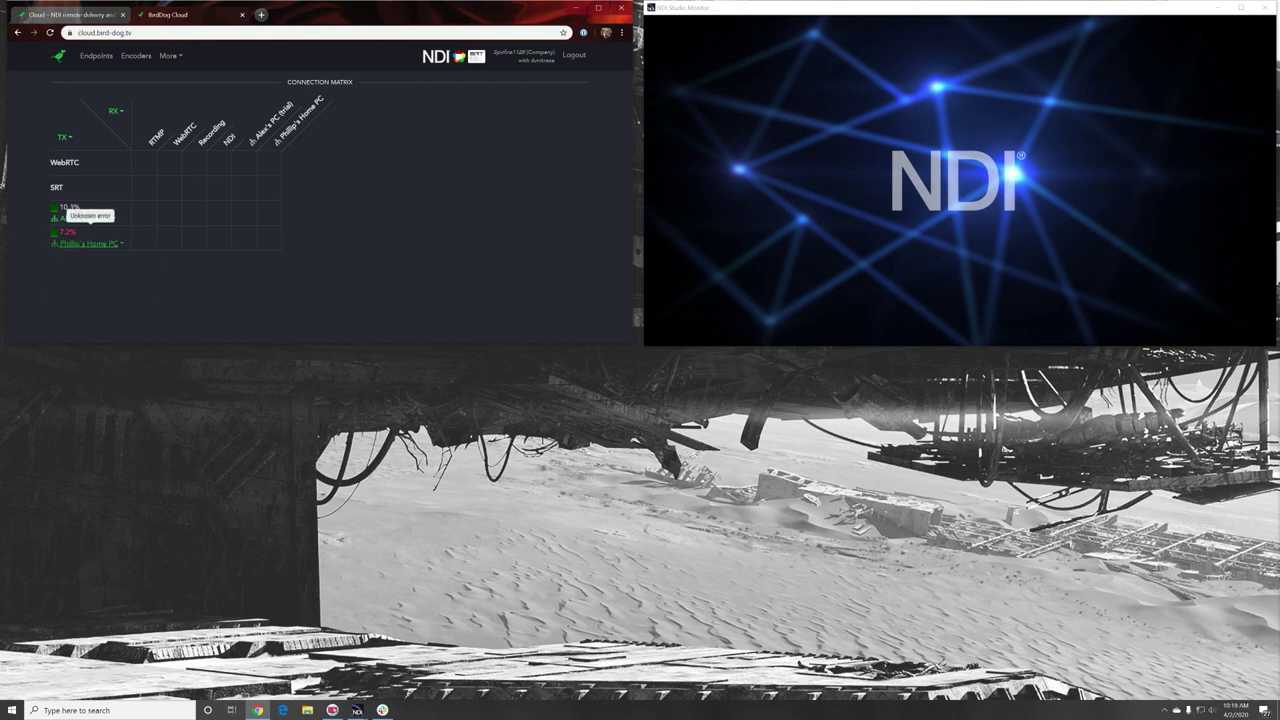
left_click(89, 243)
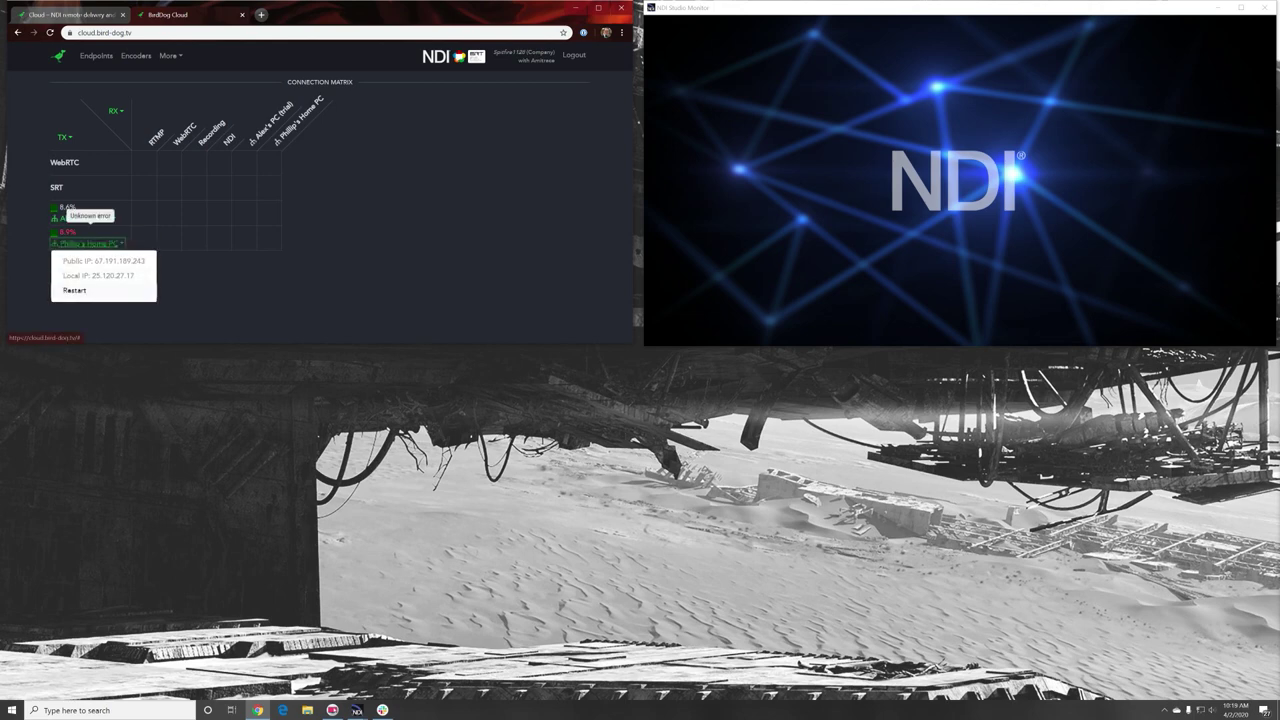
left_click(75, 290)
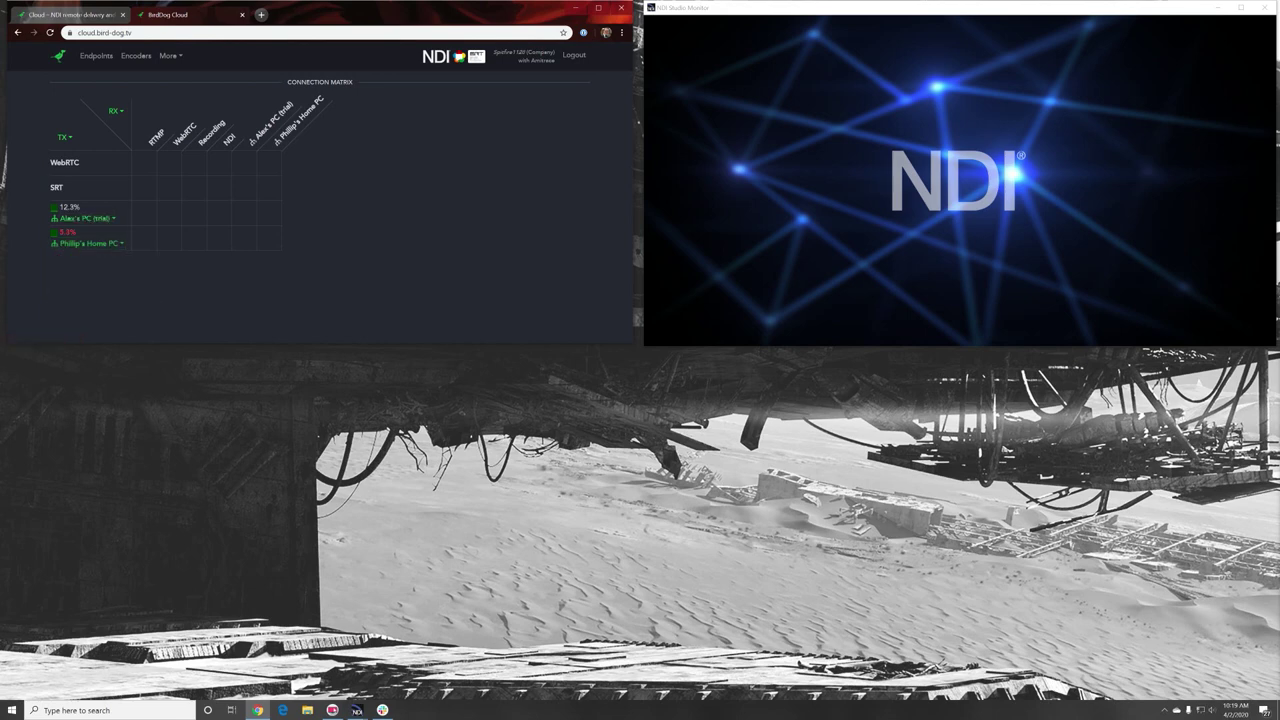
left_click(89, 243)
left_click(75, 290)
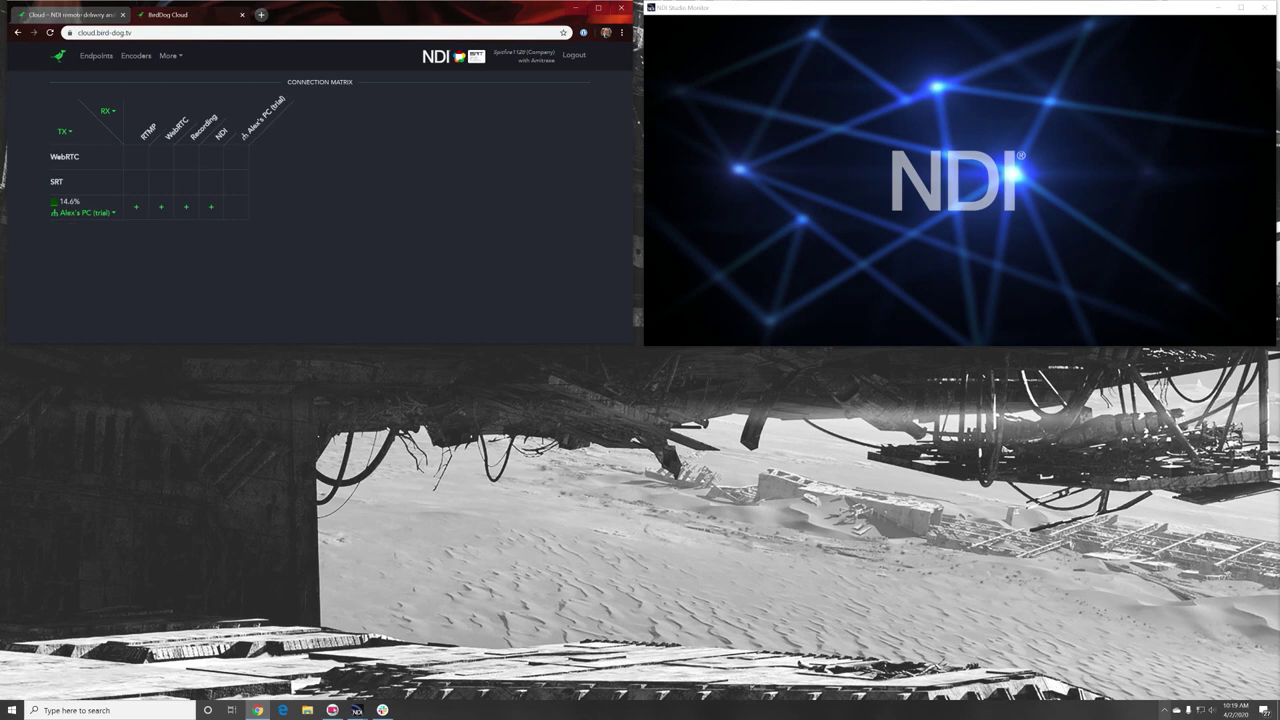
left_click(1164, 710)
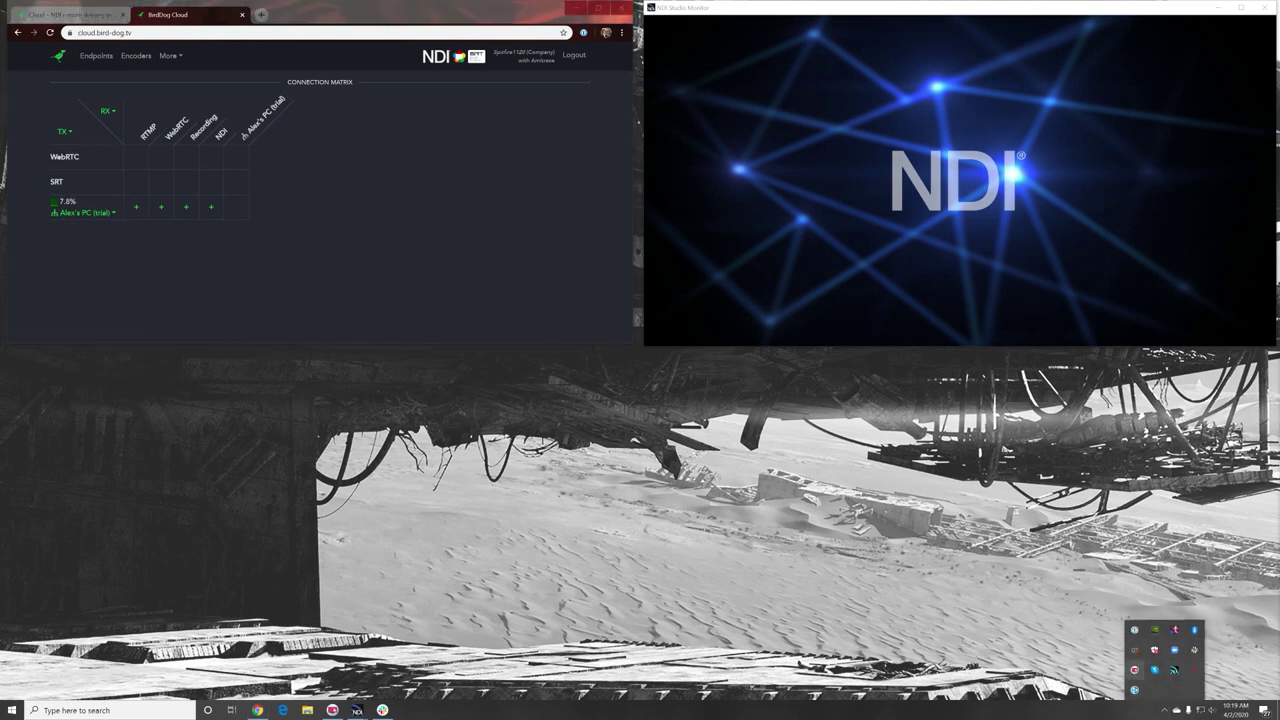
left_click(400, 250)
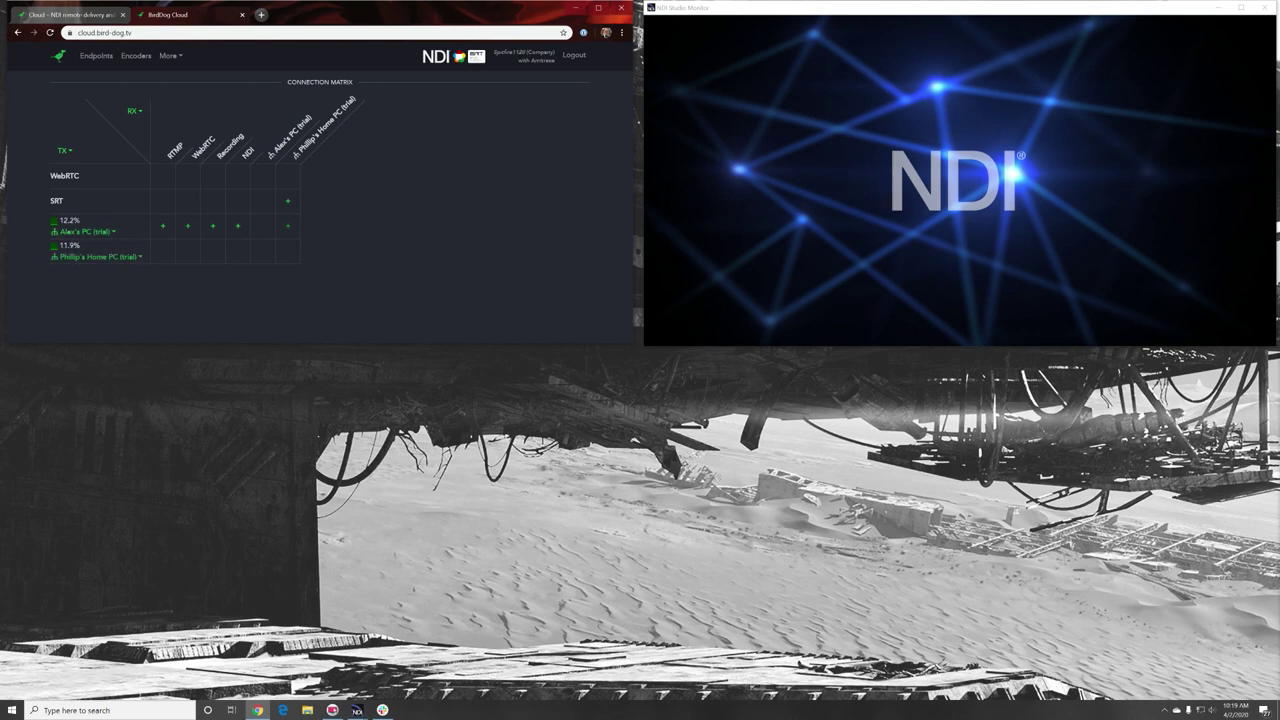
Start a connection from the other PC endpoint to the home PC endpoint using the 5 Mbps configuration
left_click(288, 226)
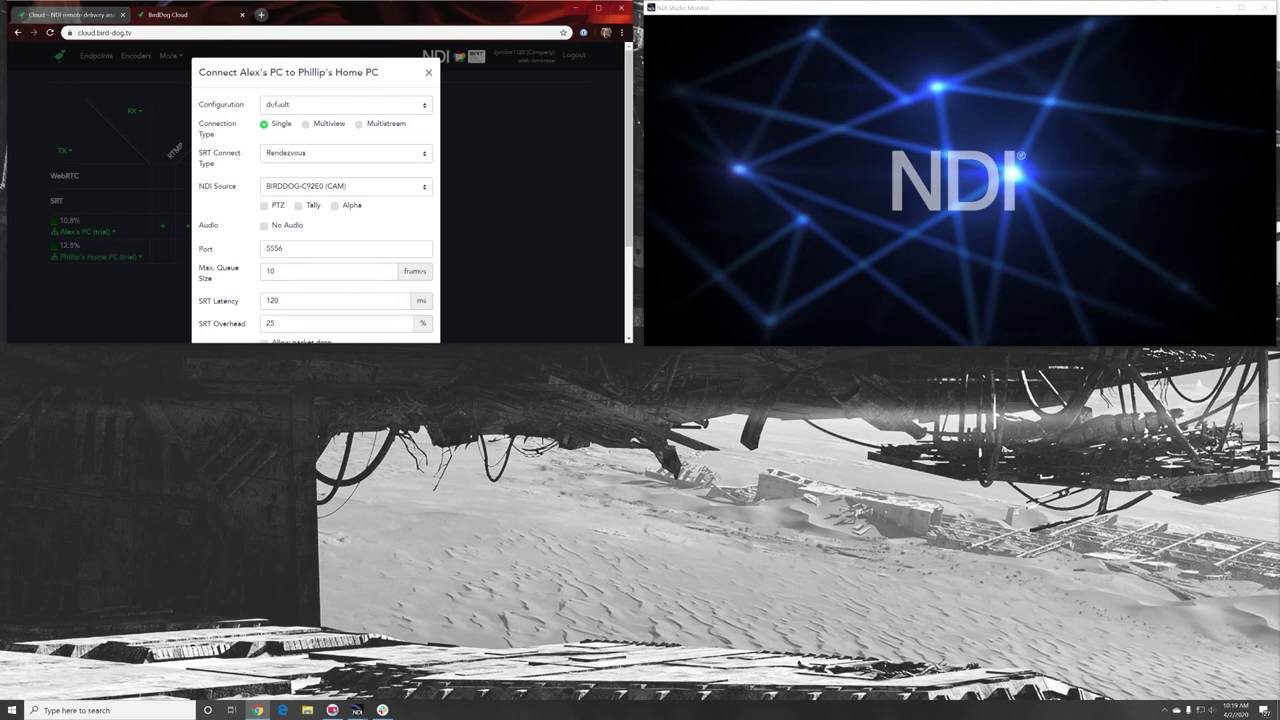
left_click(346, 105)
left_click(300, 129)
scroll(315, 200, "down", 1)
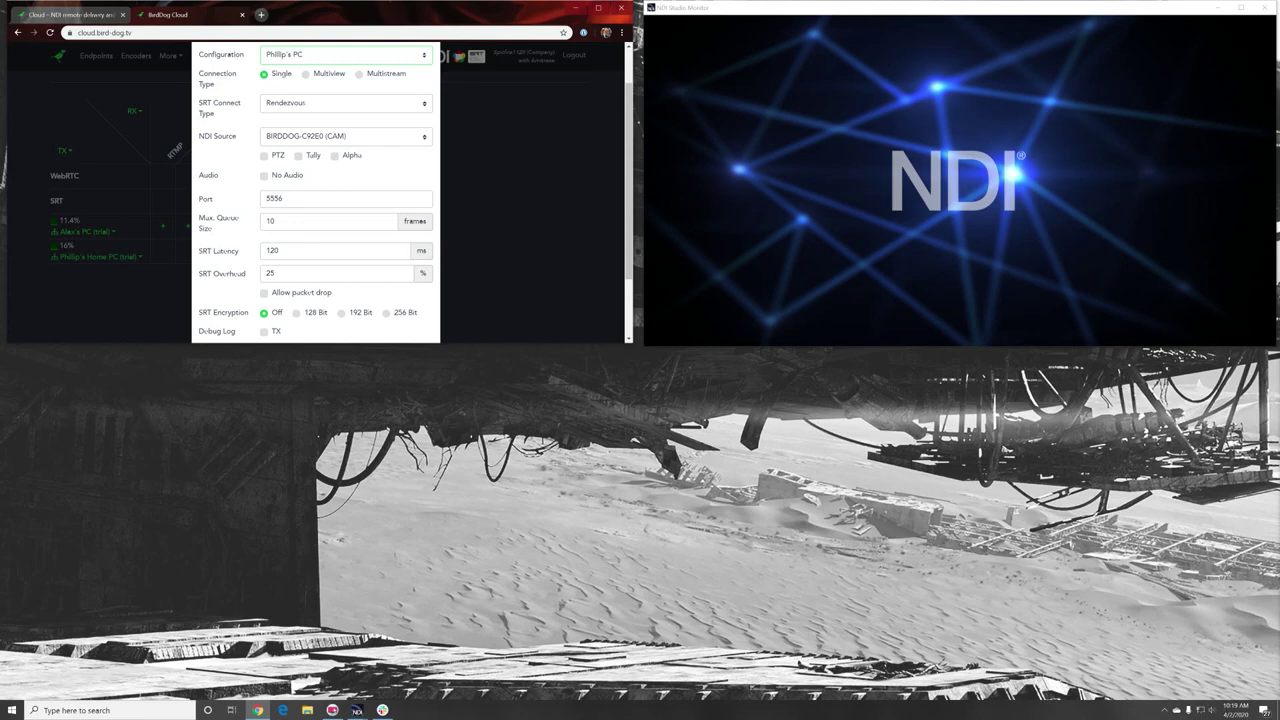
Look through the available NDI sources and select BIRDDOG-C92E0 (CAM) for the connection
left_click(346, 136)
key("Down")
key("Down")
key("Down")
key("Down")
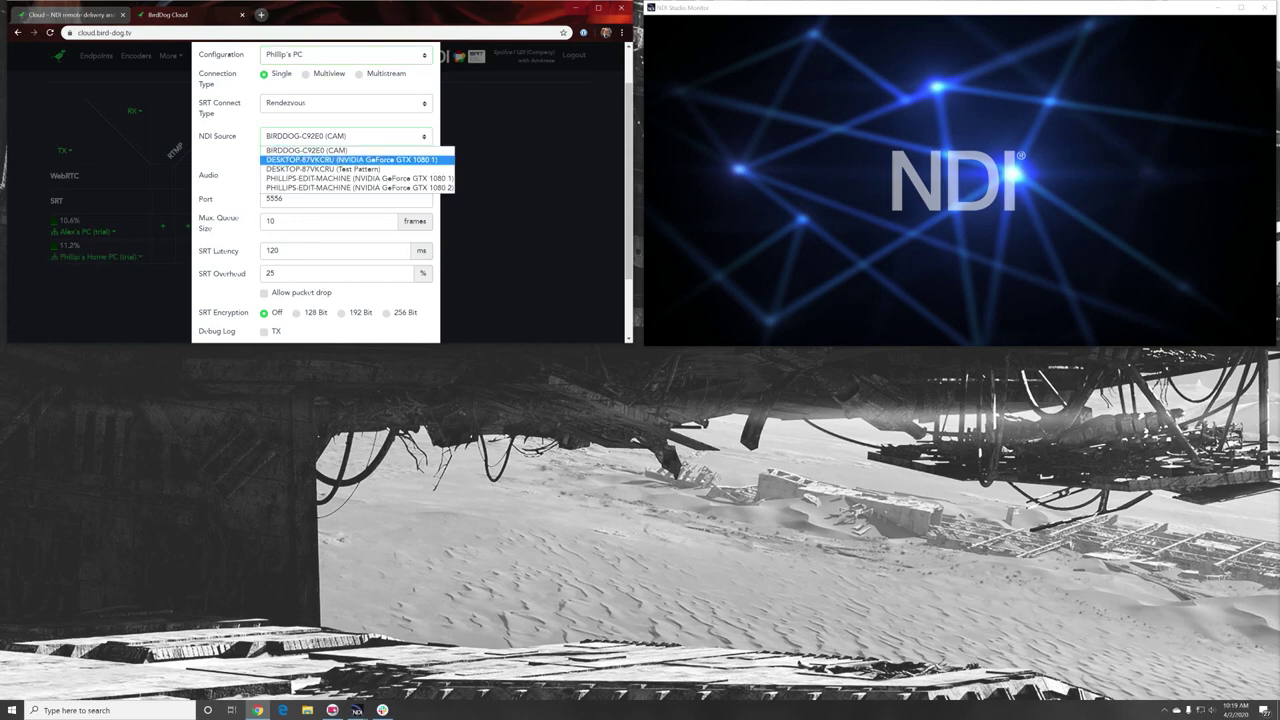
key("Up")
key("Up")
key("Up")
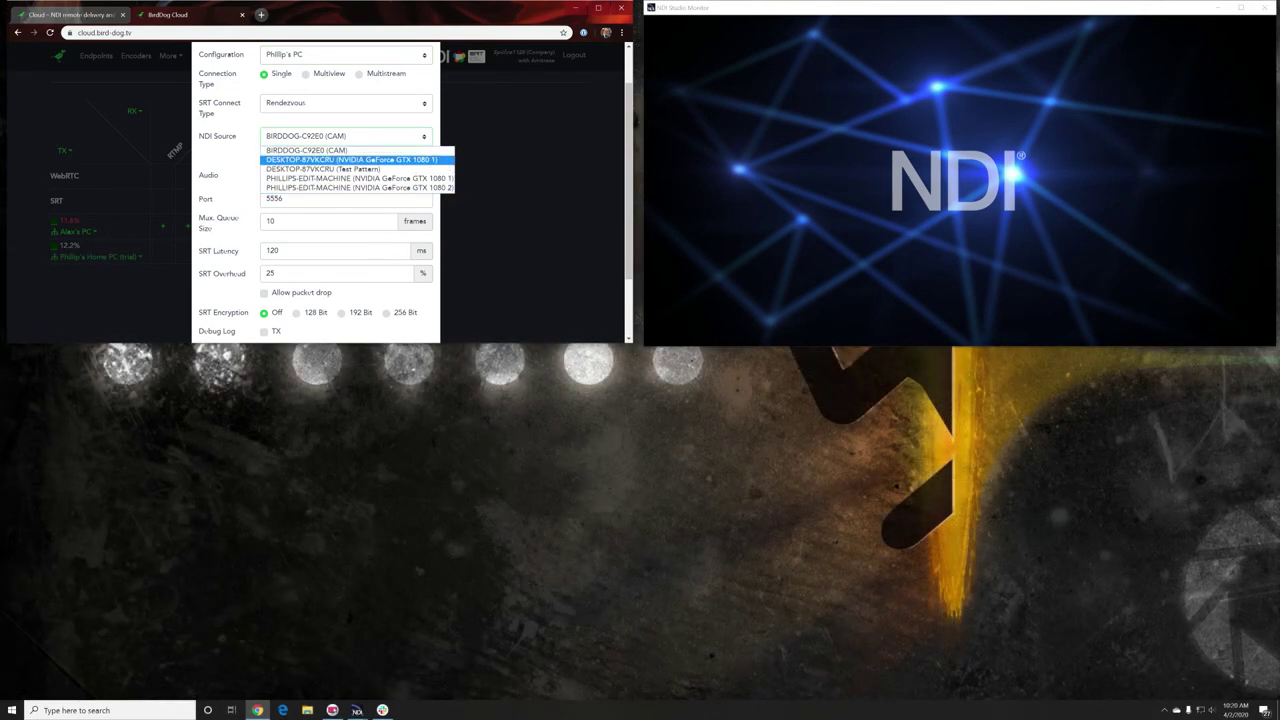
key("Down")
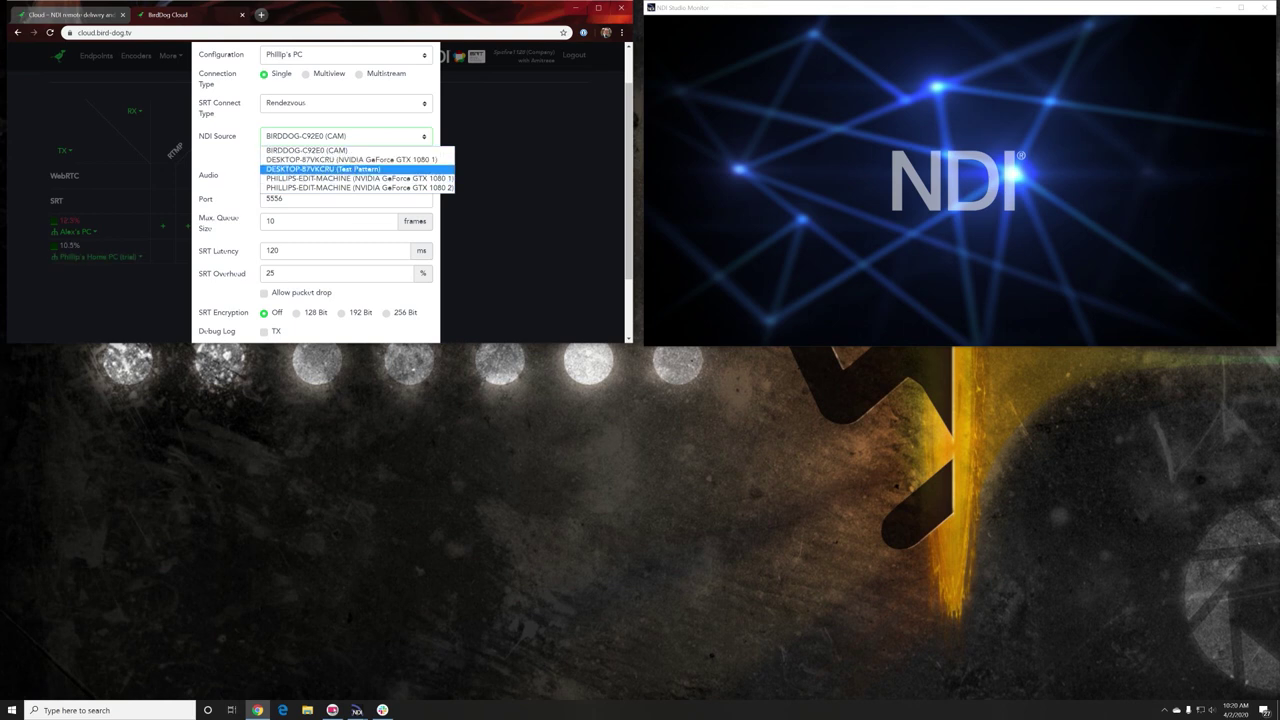
key("Up")
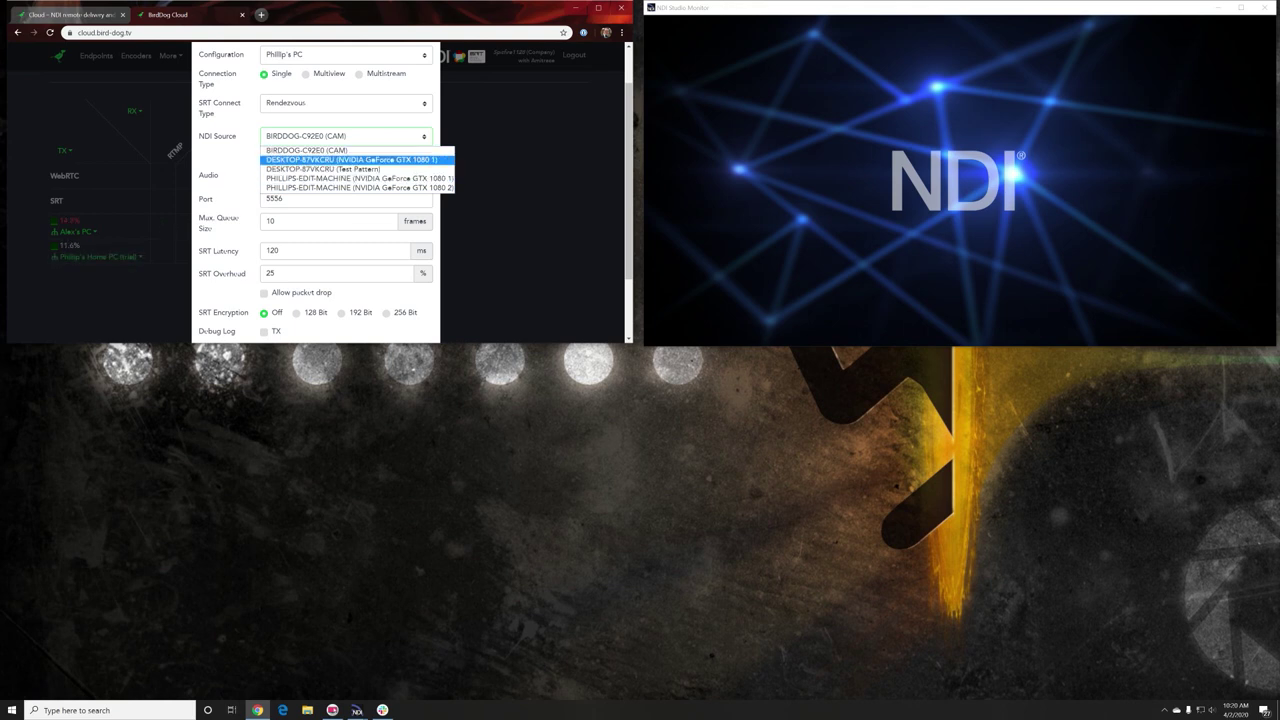
key("Up")
key("Down")
key("Up")
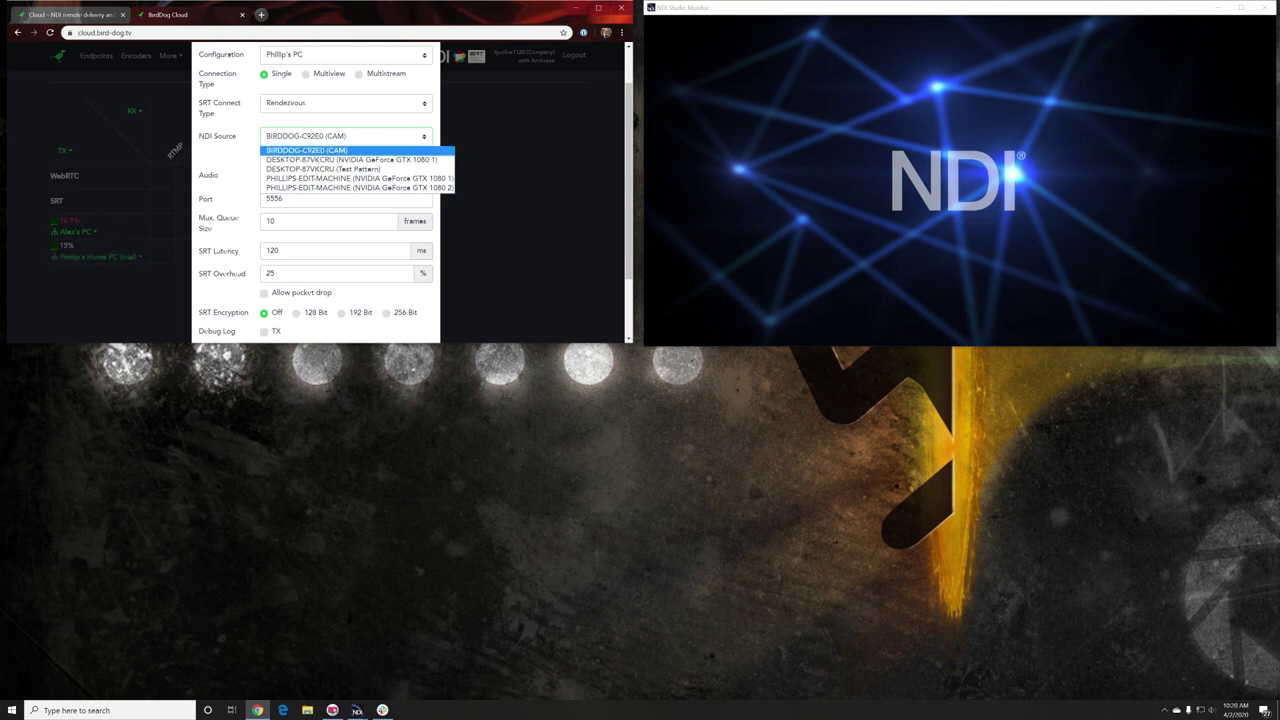
key("Down")
key("Down")
key("Up")
key("Down")
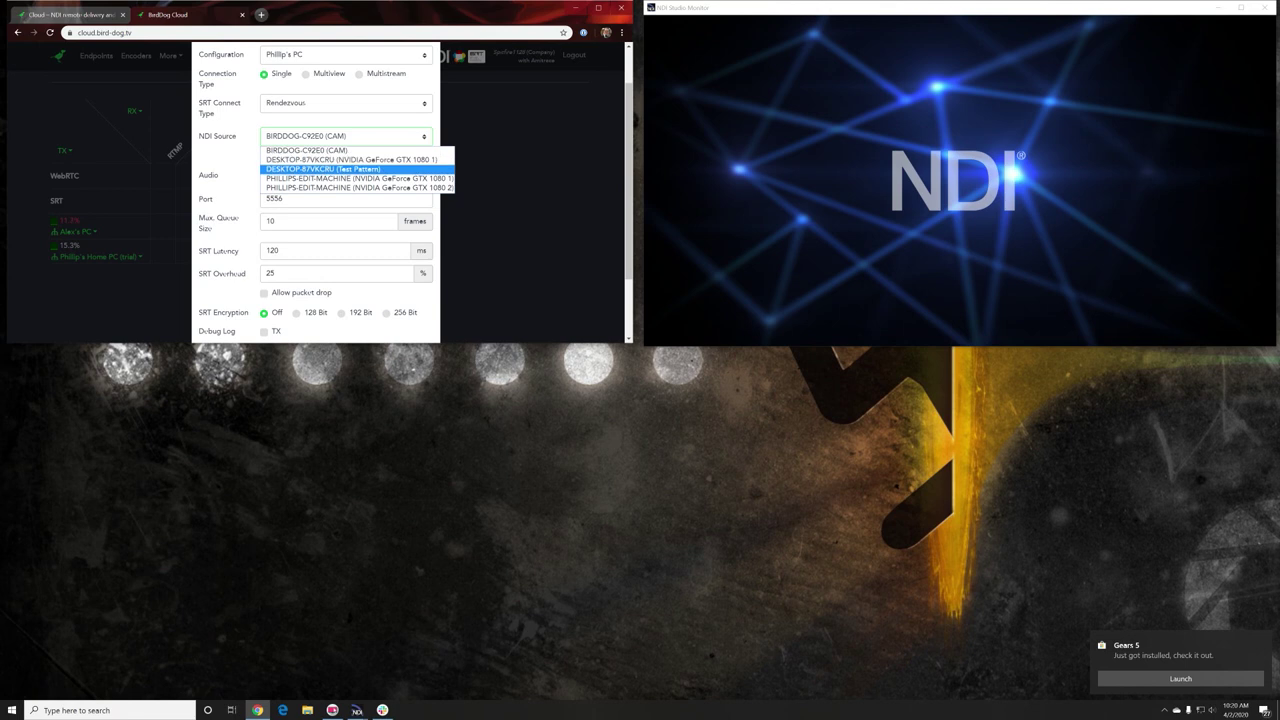
key("Up")
key("Down")
key("Up")
key("Down")
key("Up")
key("Down")
key("Up")
key("Up")
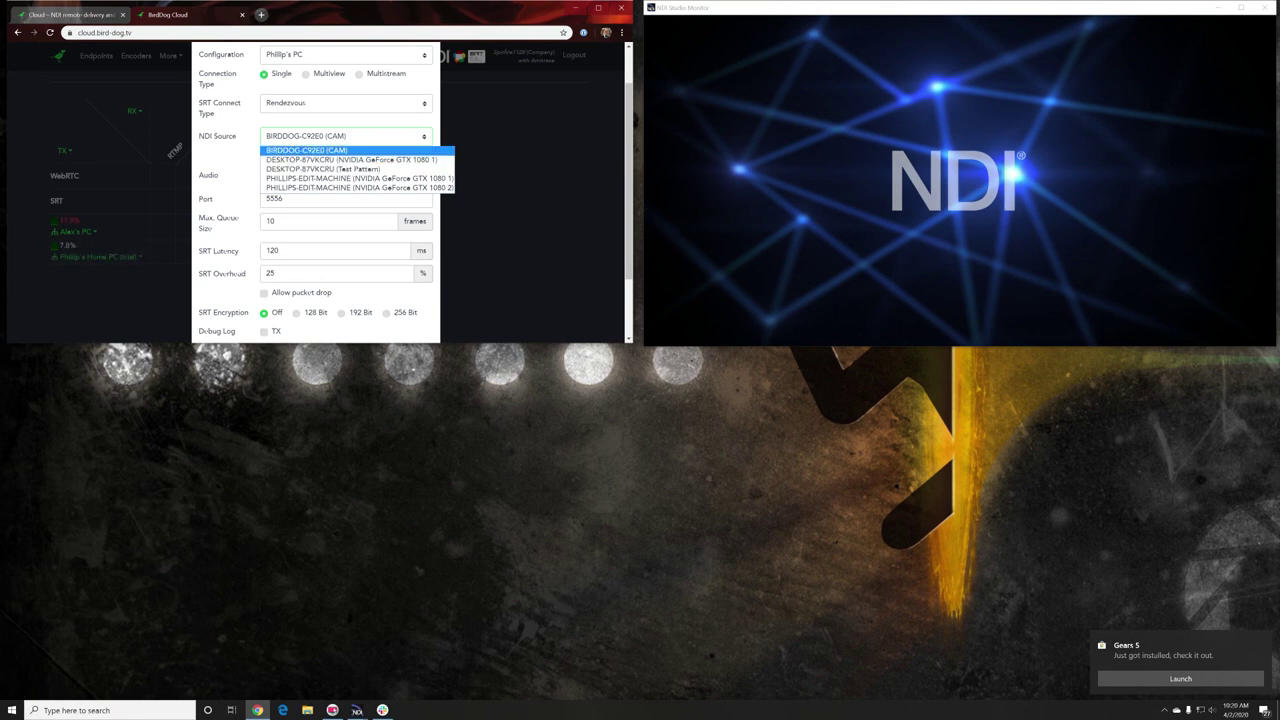
key("Down")
key("Up")
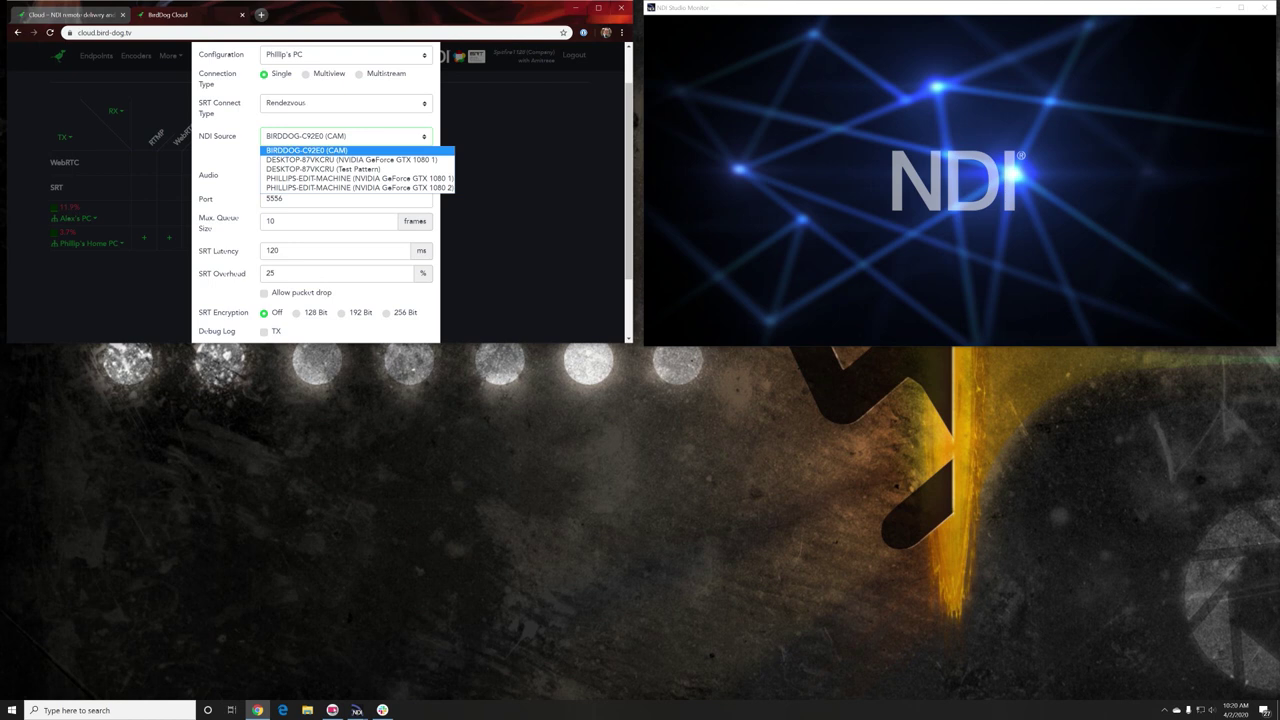
left_click(307, 151)
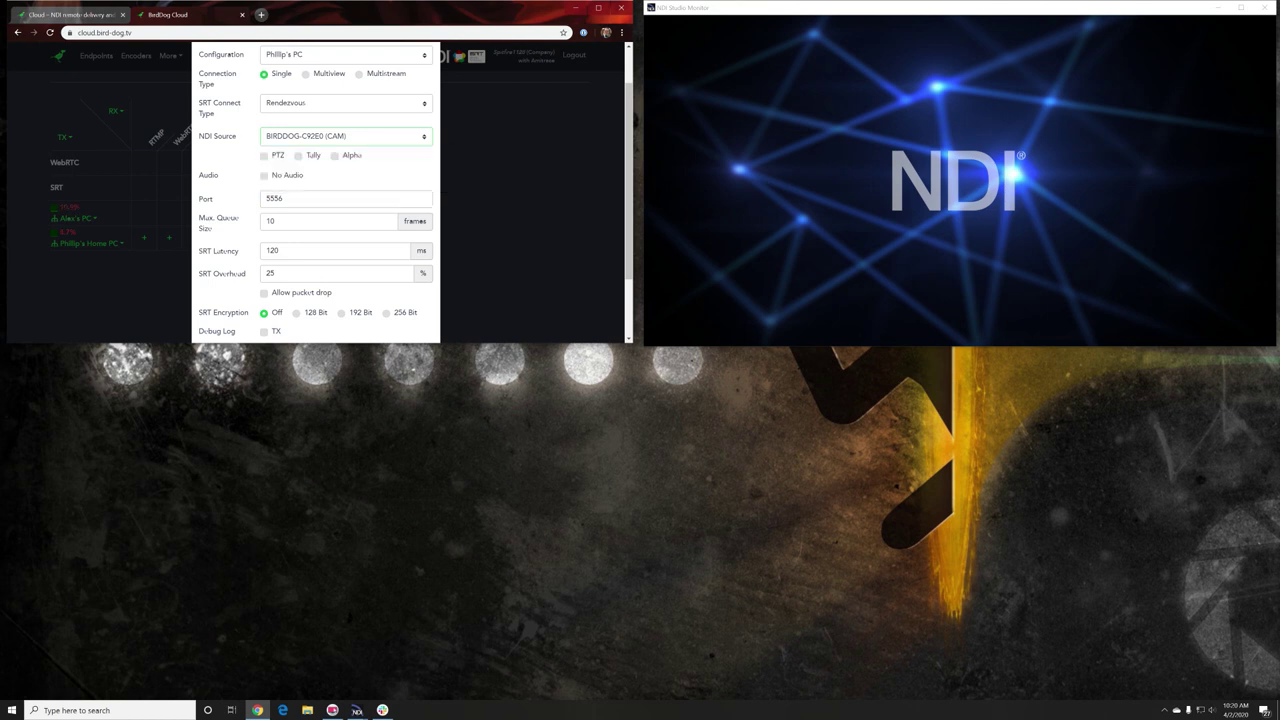
Enable PTZ and Tally for the camera source and establish the connection
left_click(264, 156)
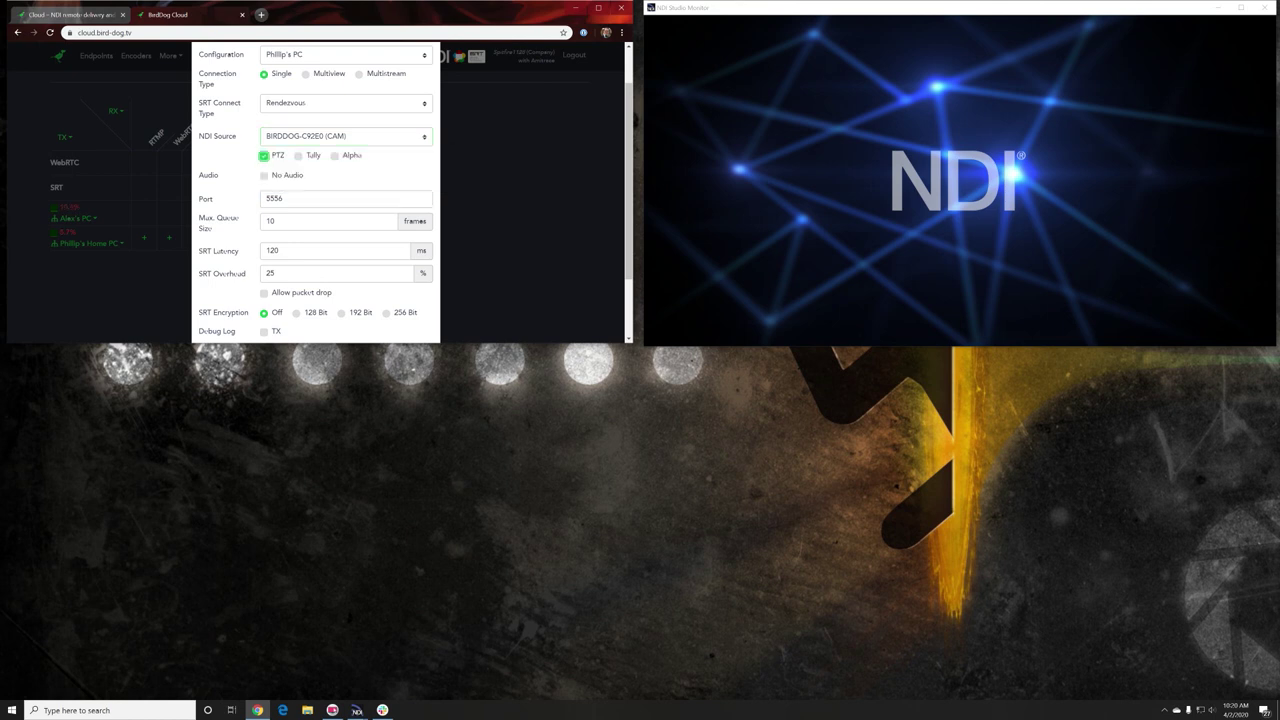
left_click(298, 155)
scroll(315, 190, "down", 2)
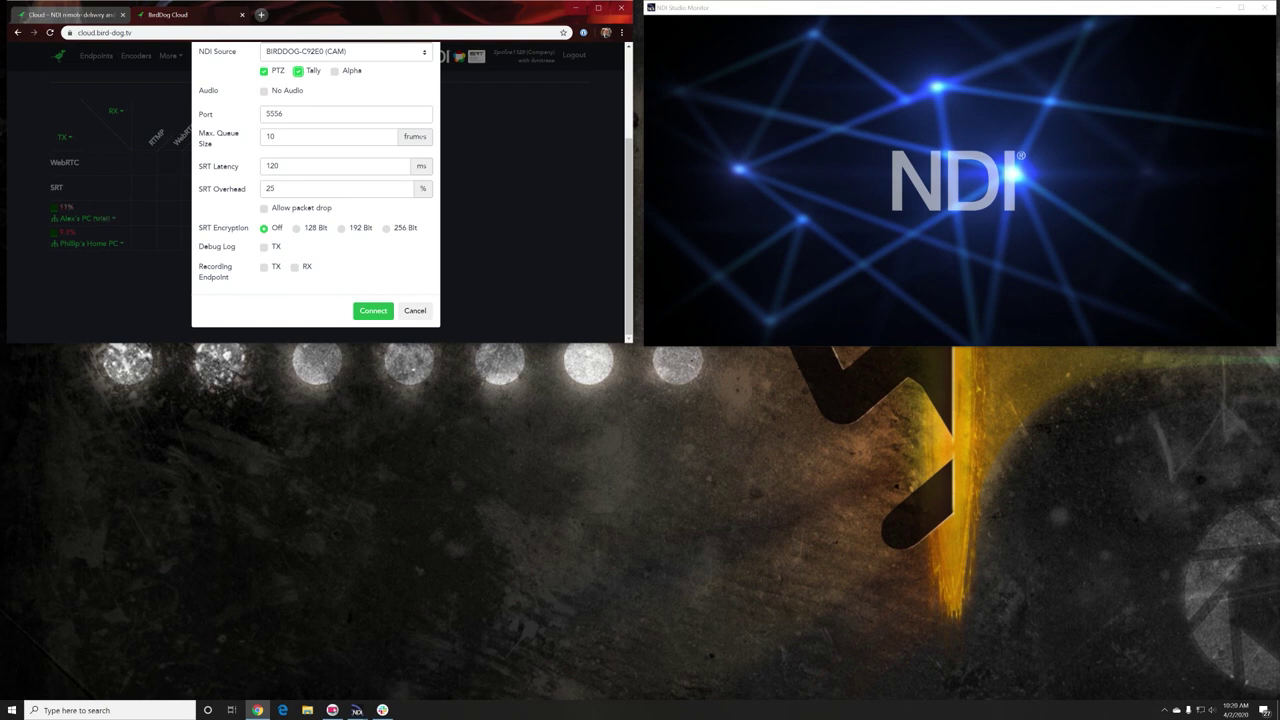
left_click(373, 311)
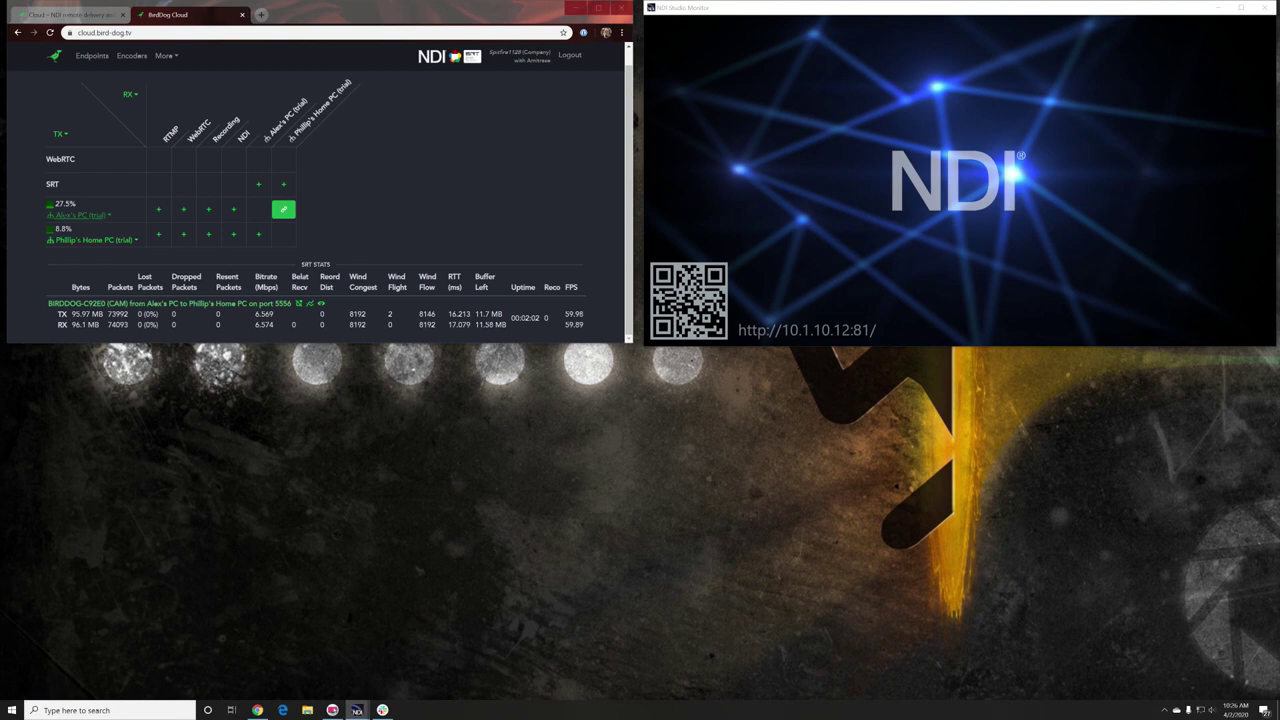
Check the transmitting PC endpoint's options, view the camera connection's video preview in the SRT stats, and hide the preview again
left_click(80, 215)
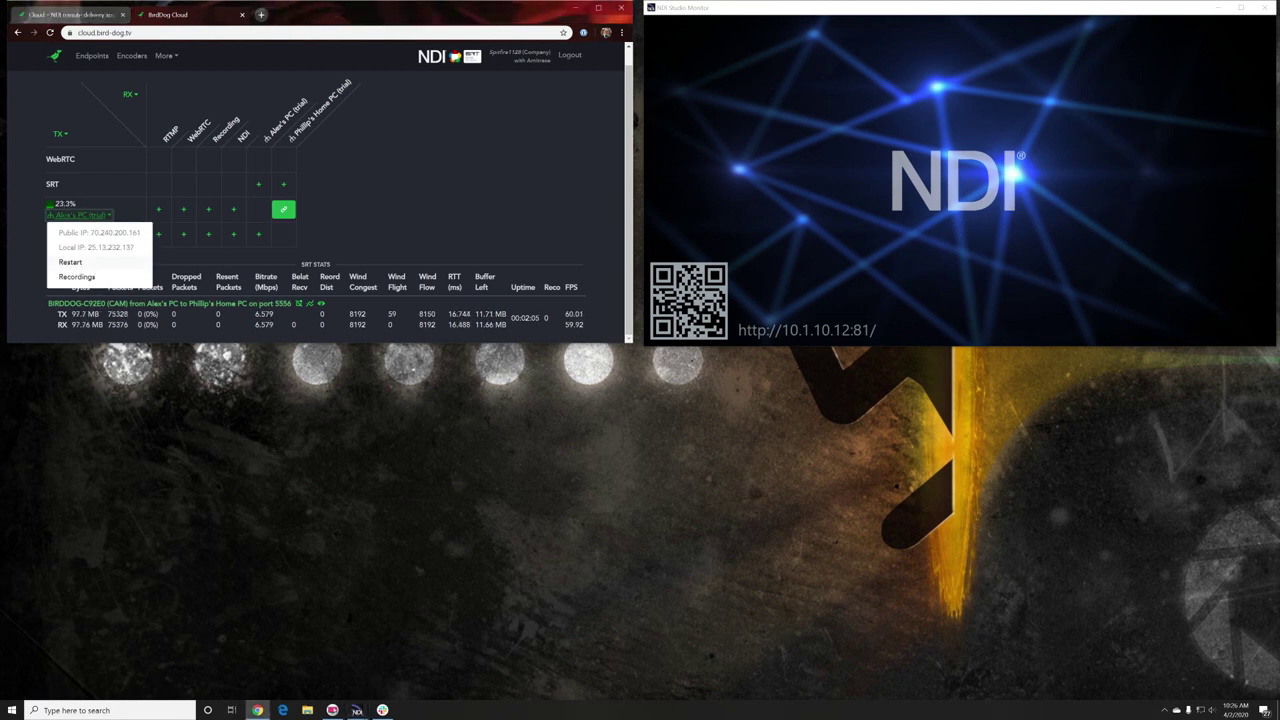
left_click(100, 186)
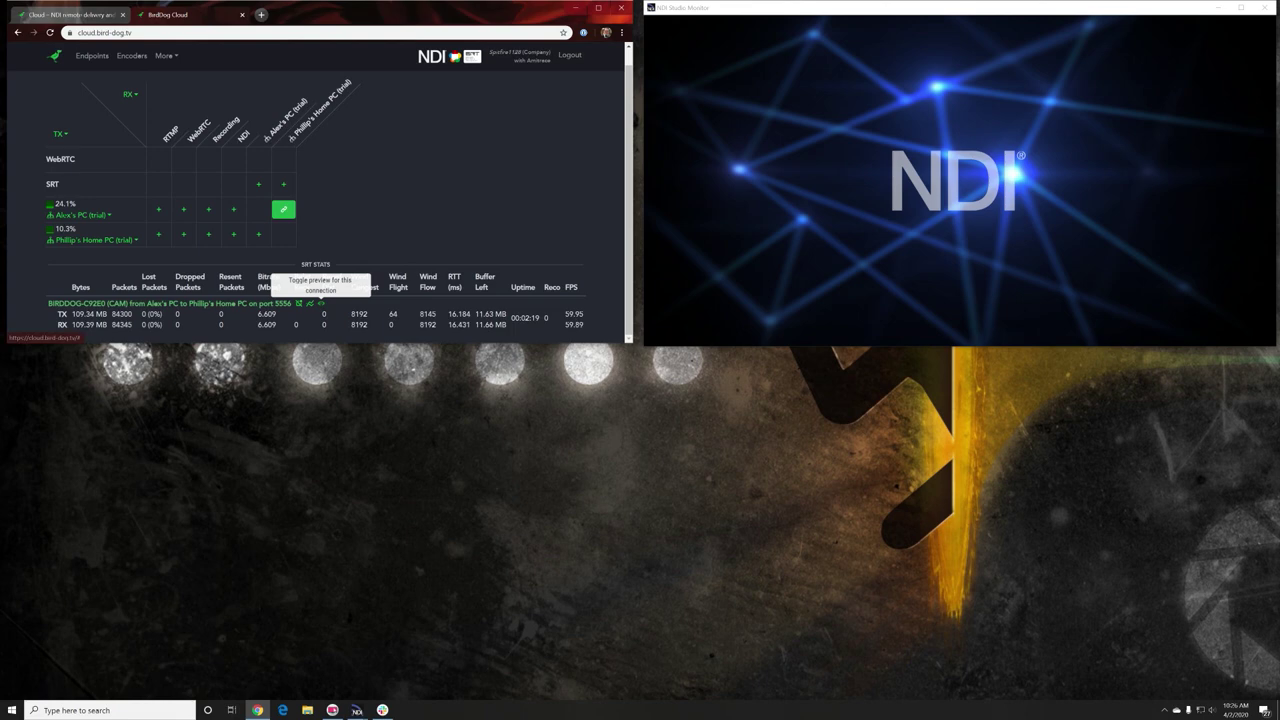
left_click(321, 303)
scroll(321, 303, "down", 3)
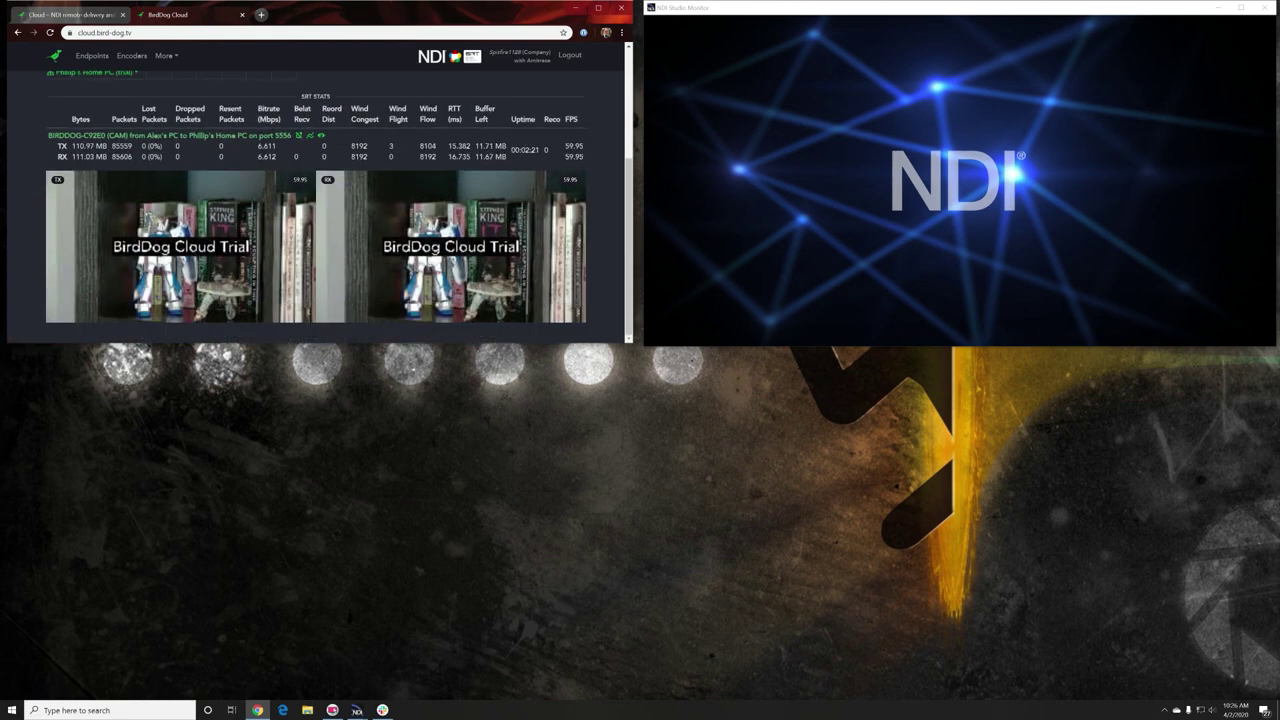
scroll(321, 286, "up", 3)
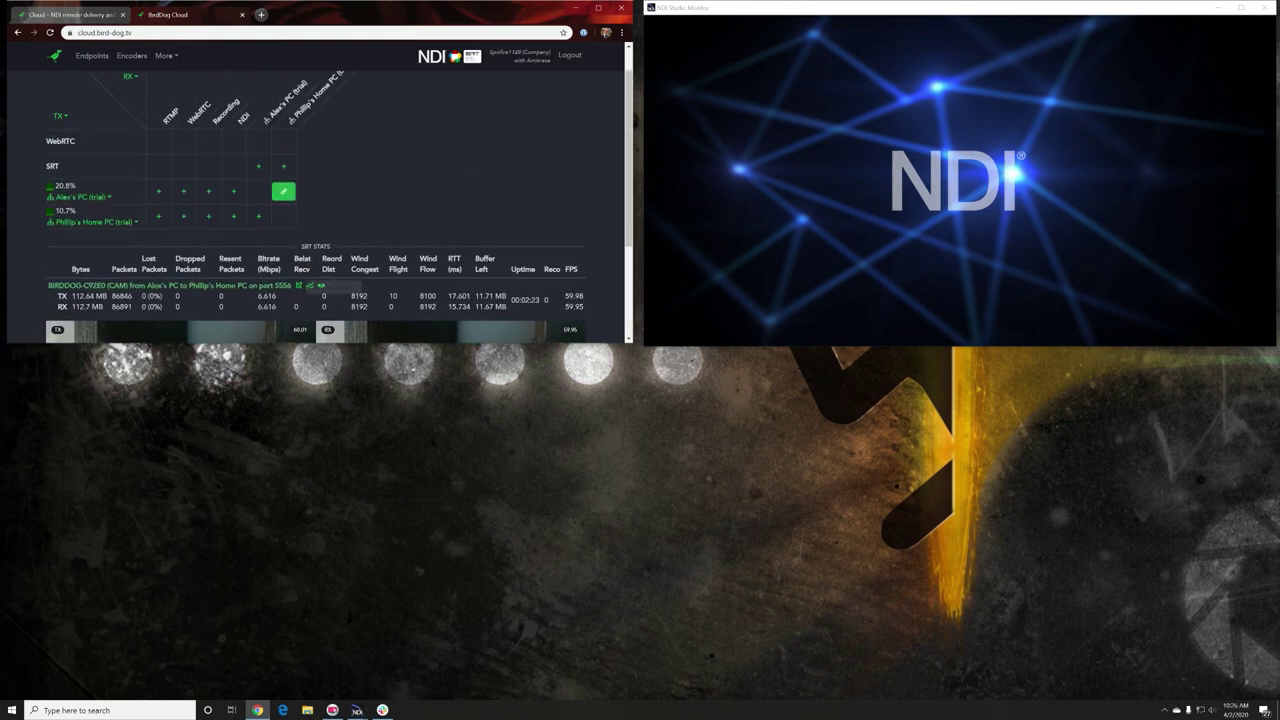
left_click(321, 286)
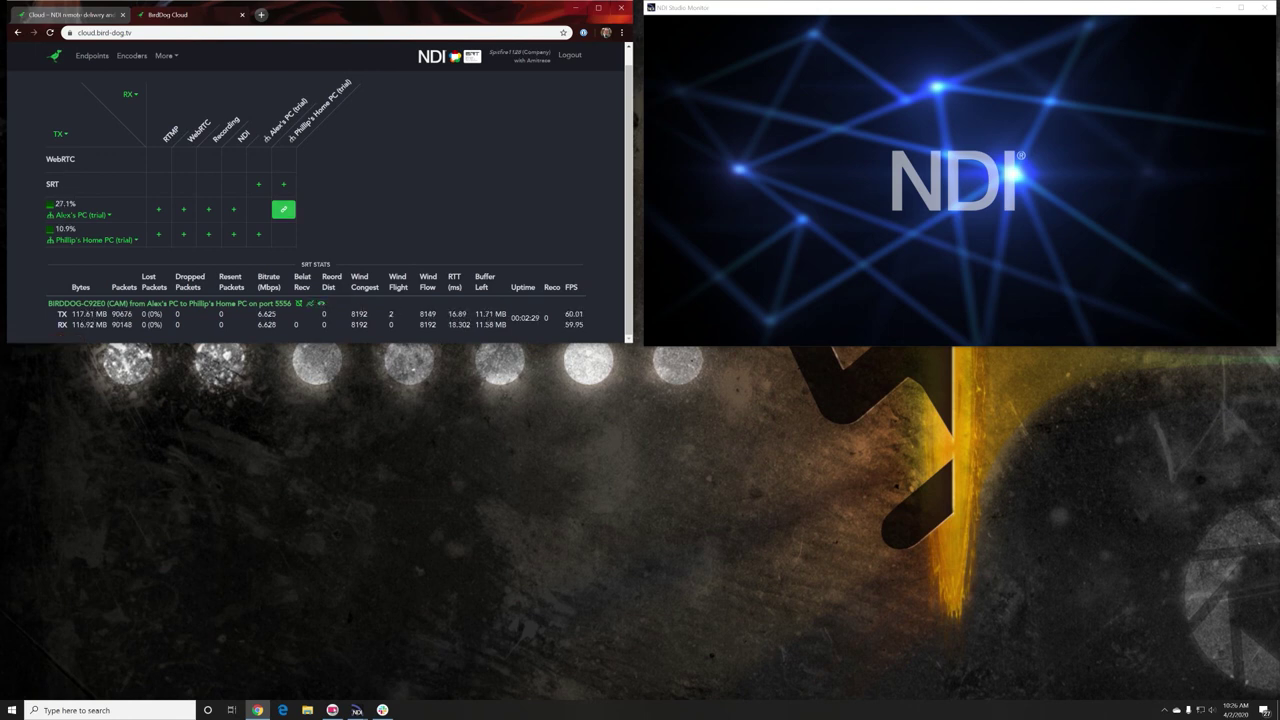
In NDI Studio Monitor, display the BIRDDOG-C92E0 (CAM)_5556 source from the home edit machine
right_click(746, 223)
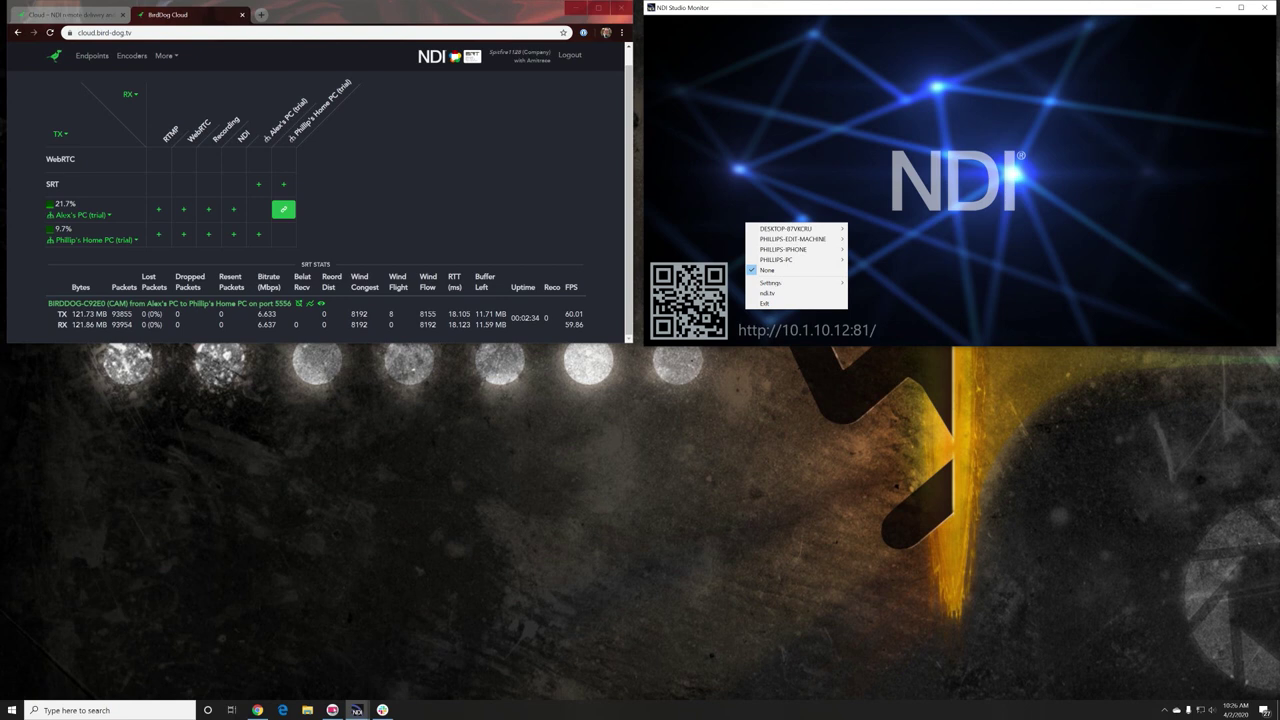
mouse_move(800, 229)
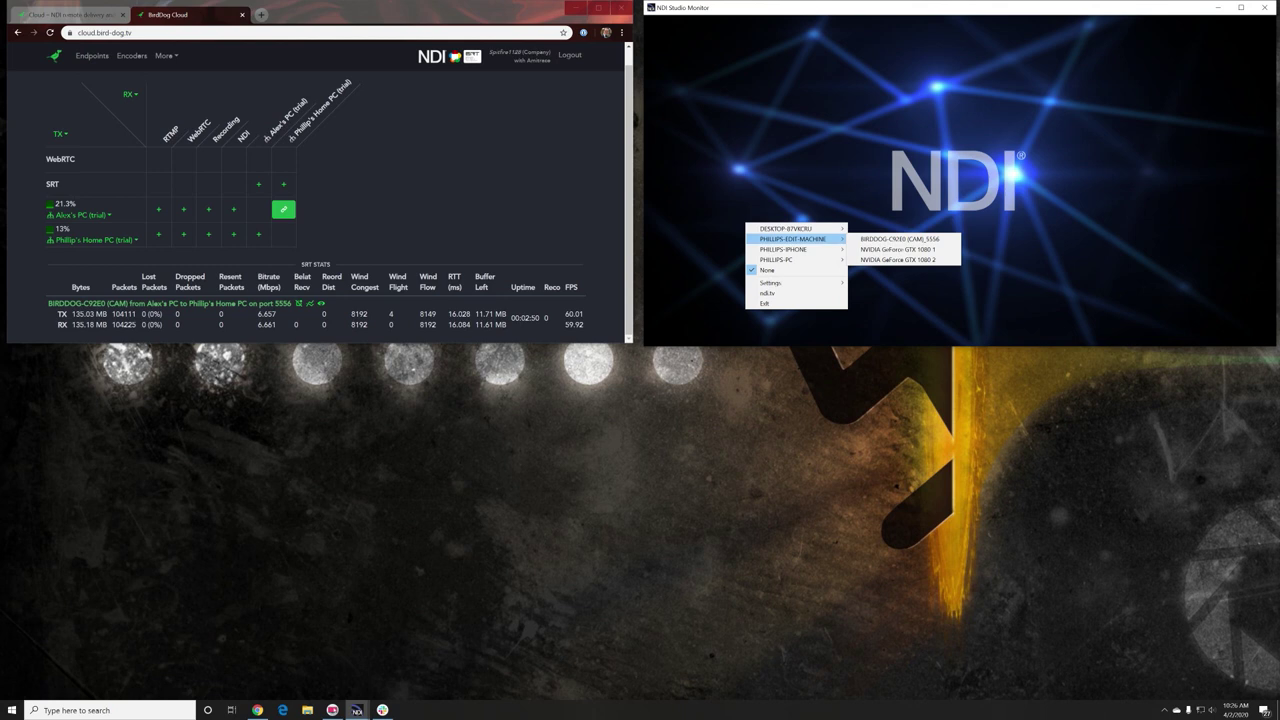
left_click(1165, 710)
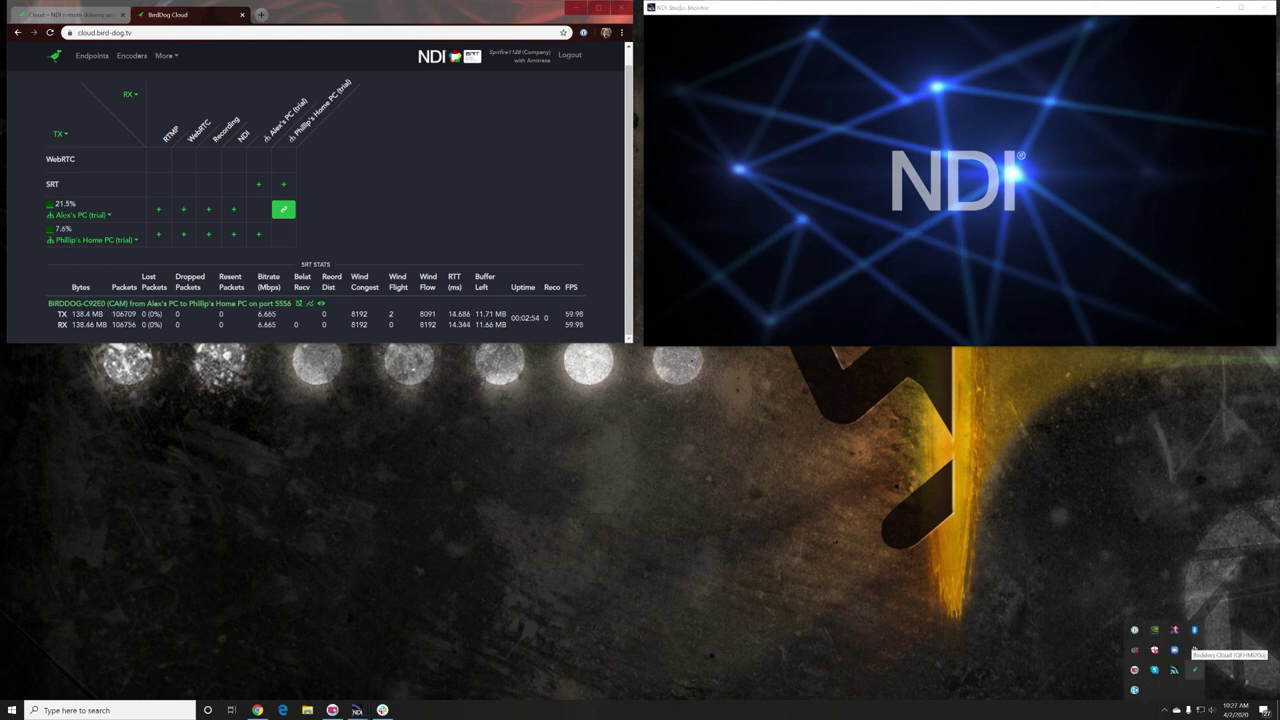
right_click(707, 208)
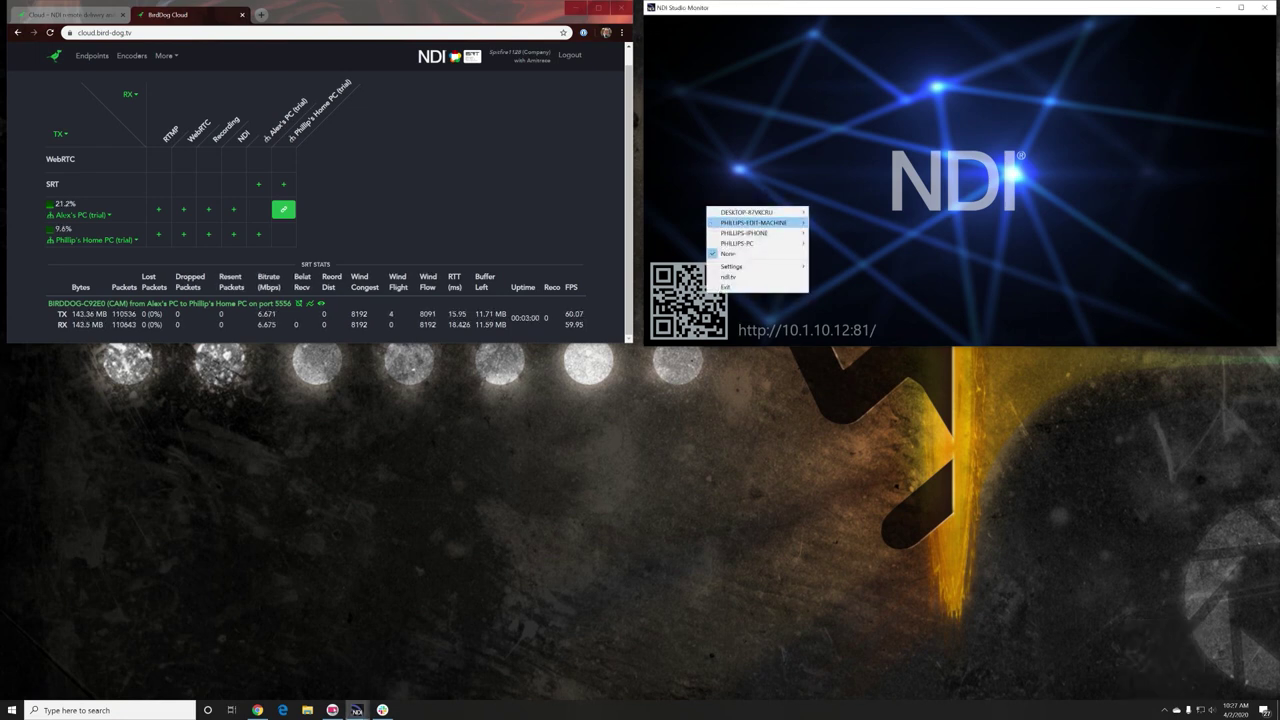
mouse_move(755, 222)
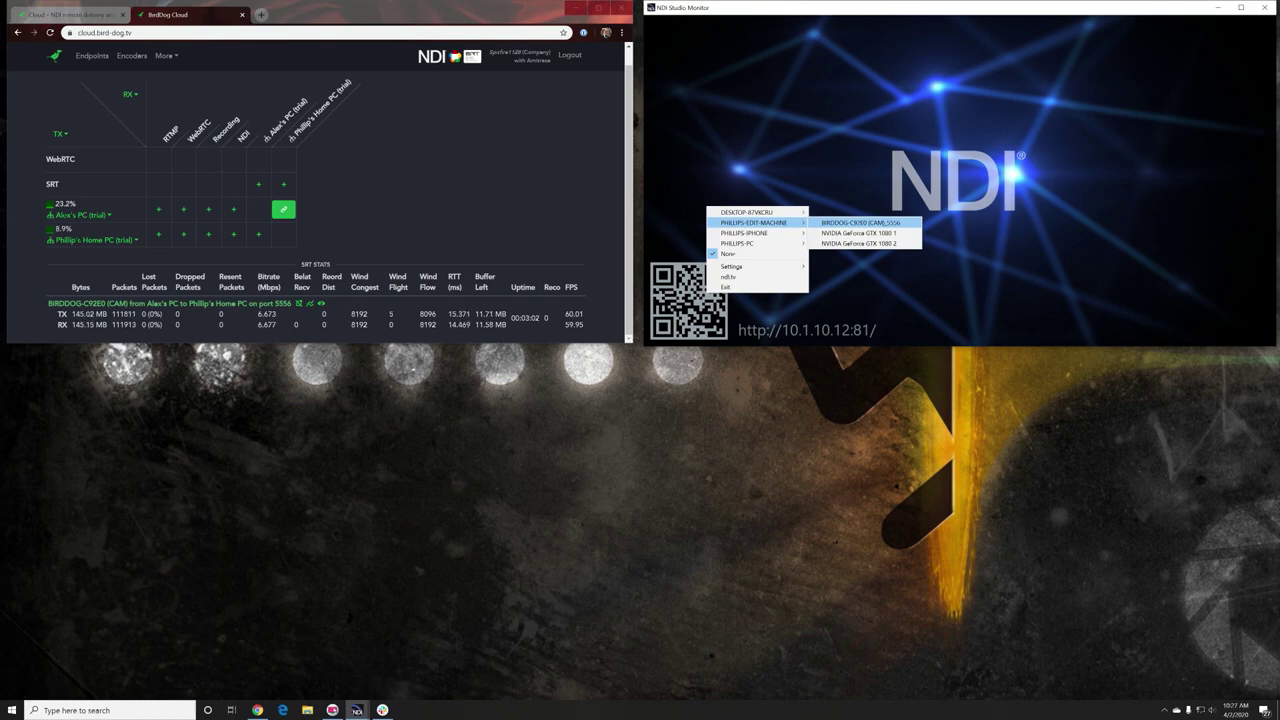
left_click(860, 222)
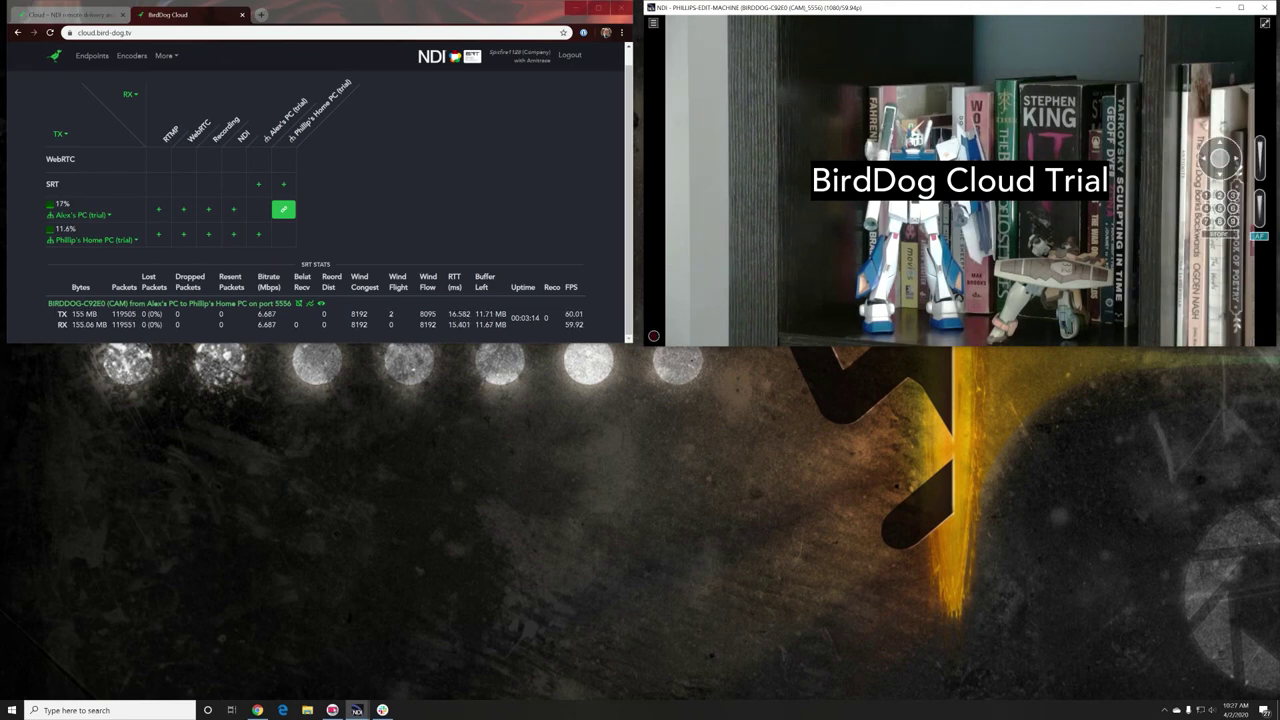
Cycle the camera through PTZ presets 2 to 9 and back to 1, and set the monitor's source to None
left_click(1219, 195)
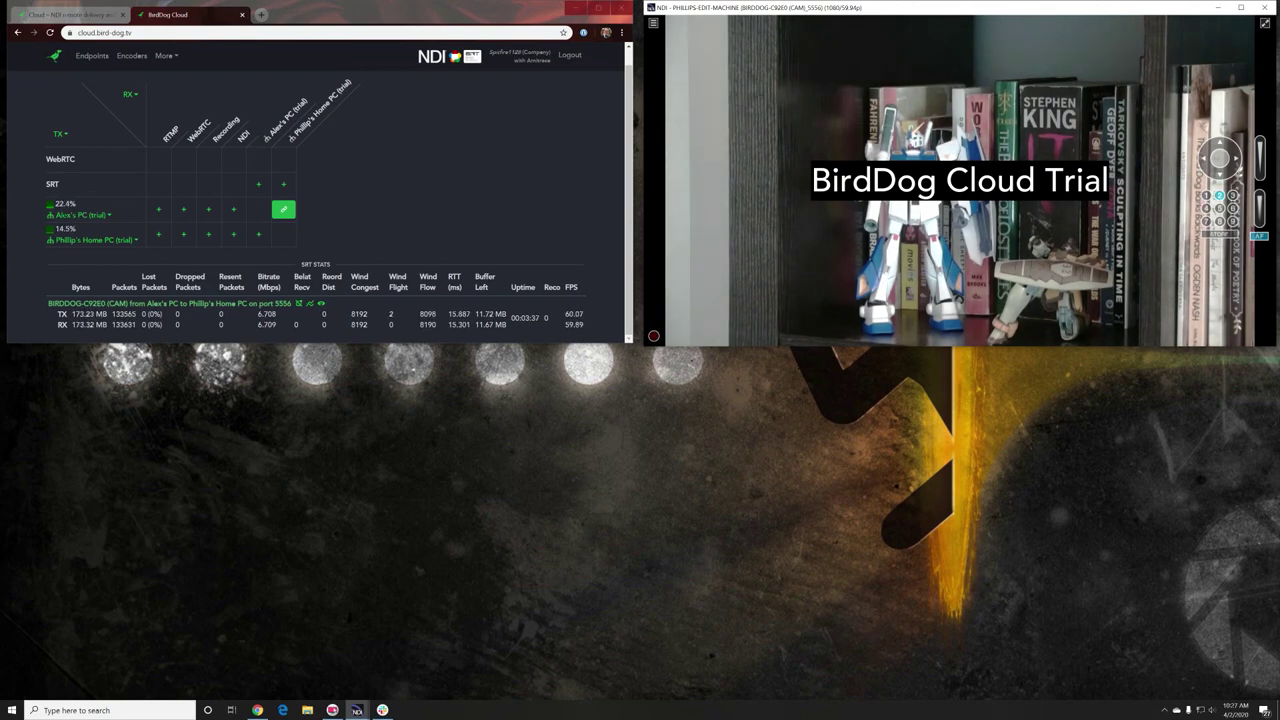
left_click(1232, 196)
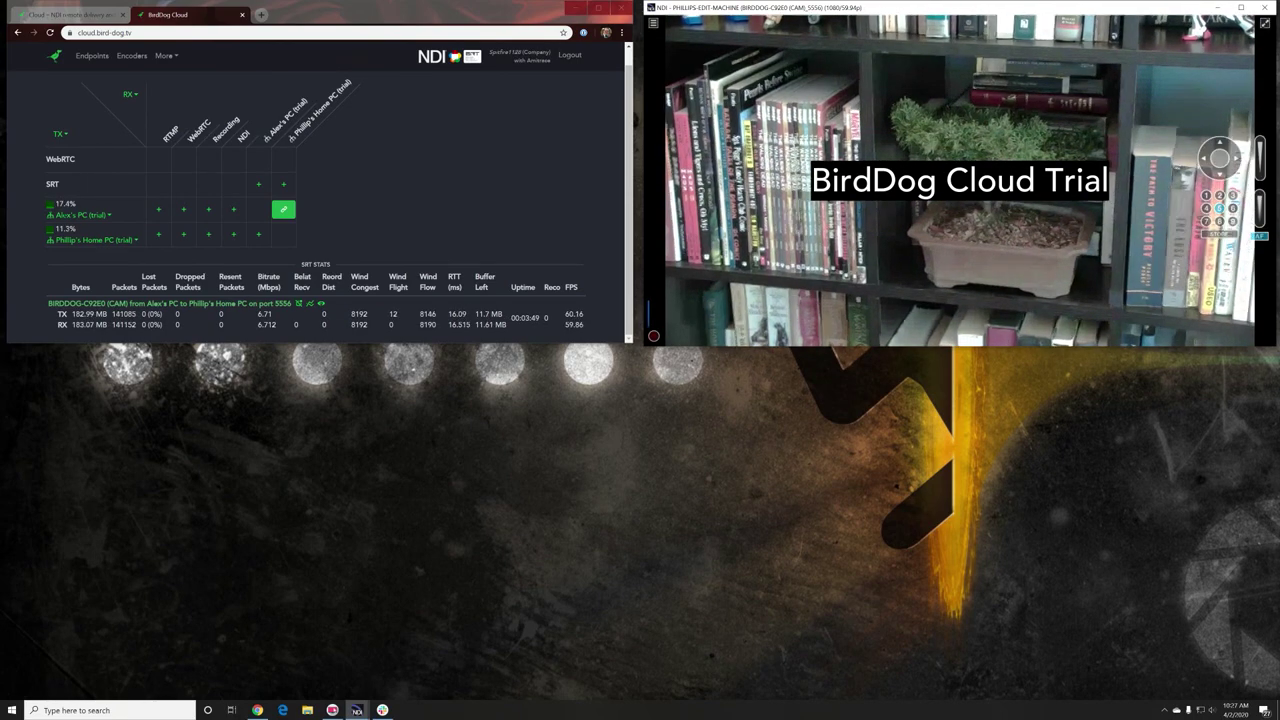
mouse_move(1232, 208)
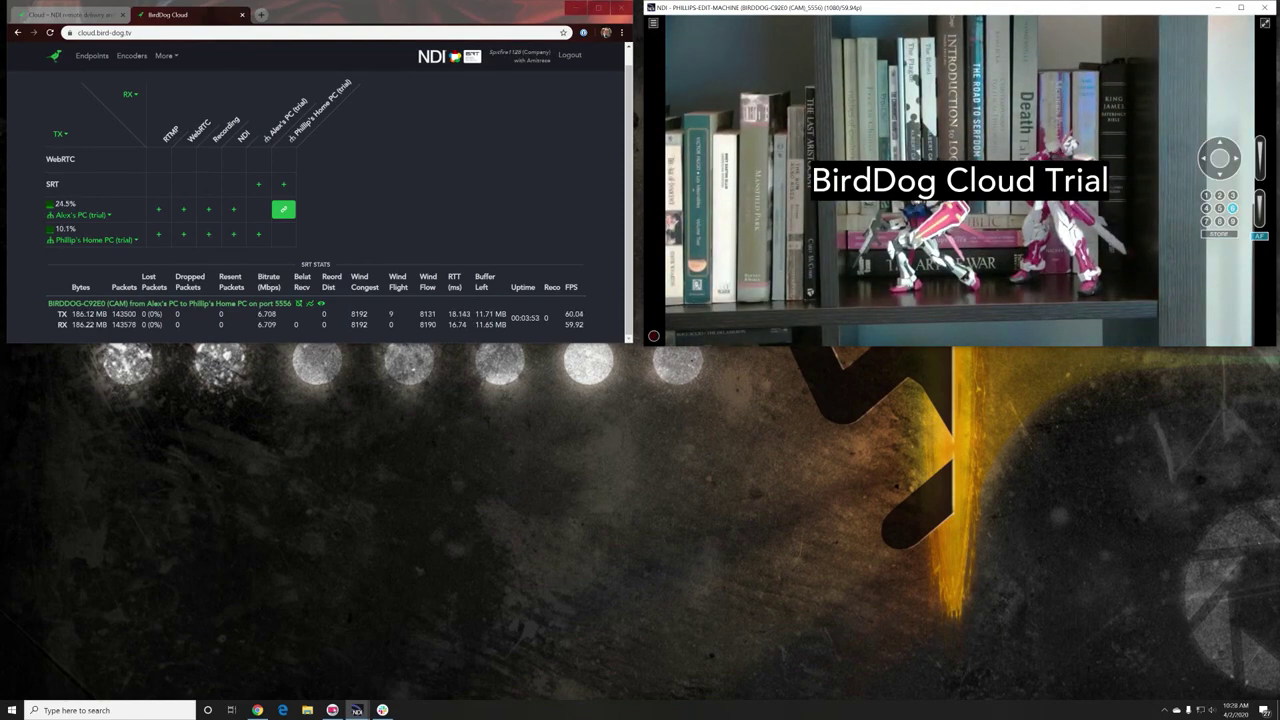
left_click(1232, 208)
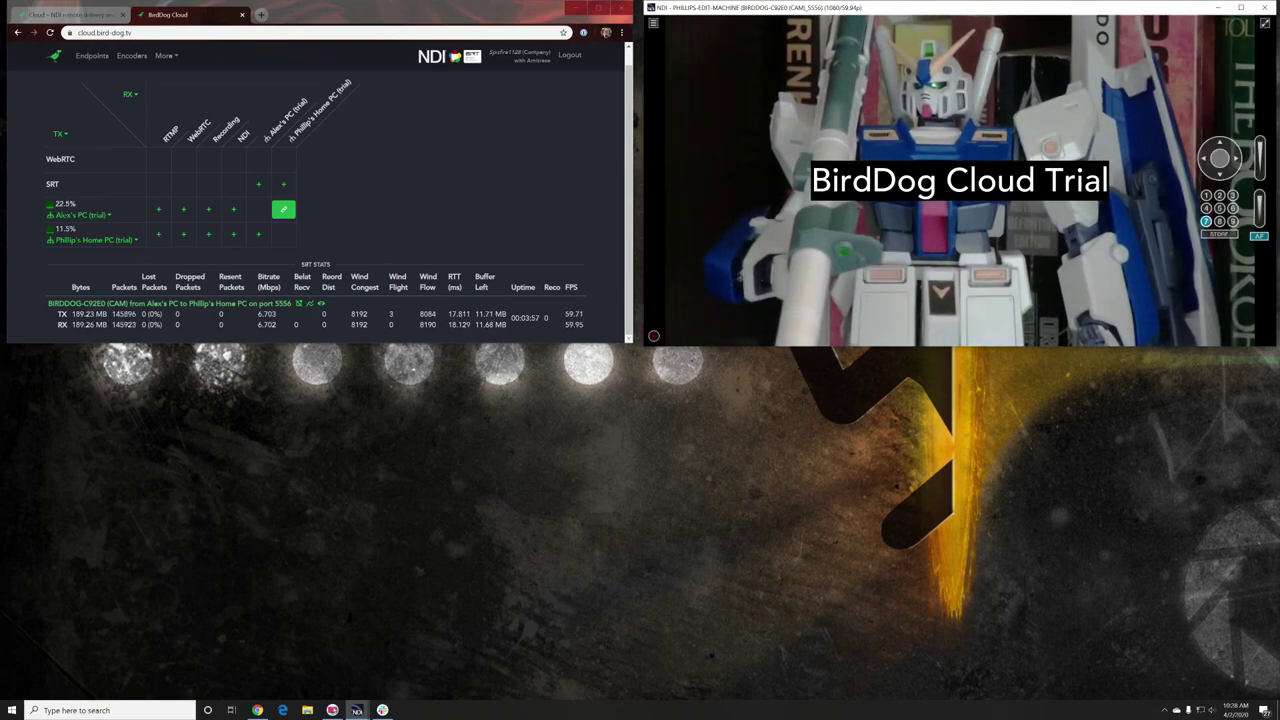
left_click(1206, 221)
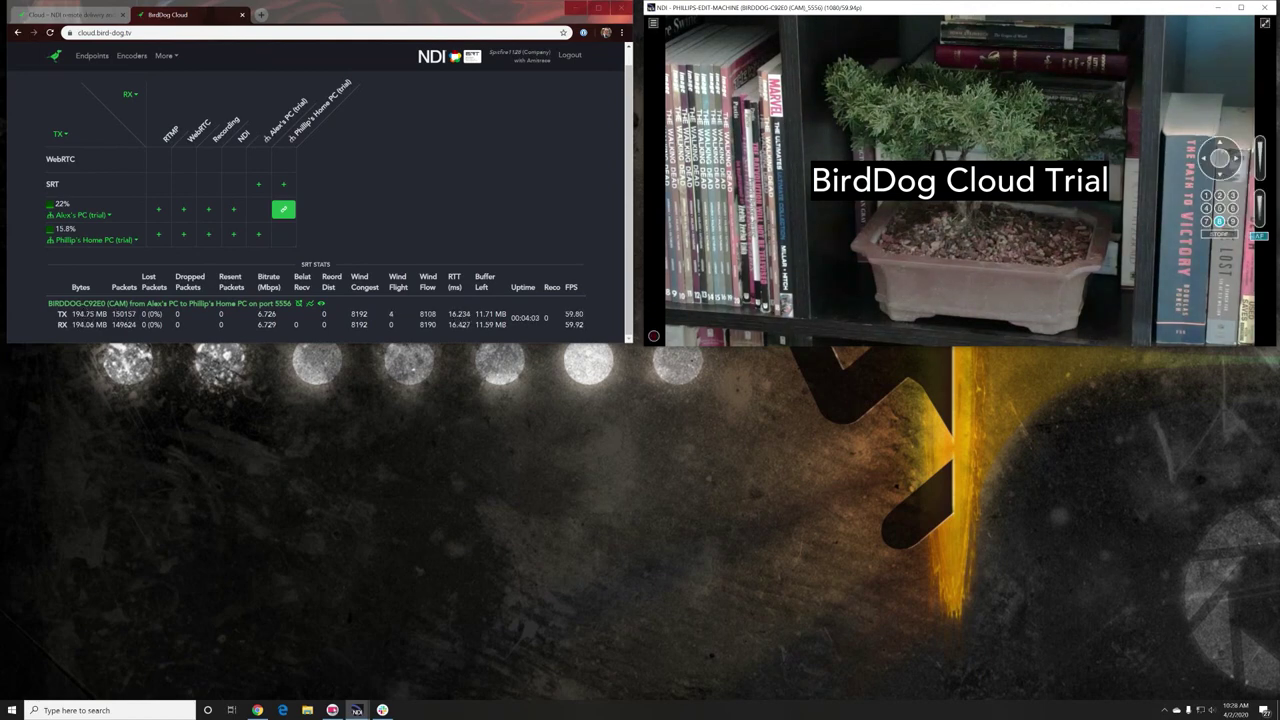
left_click(1219, 221)
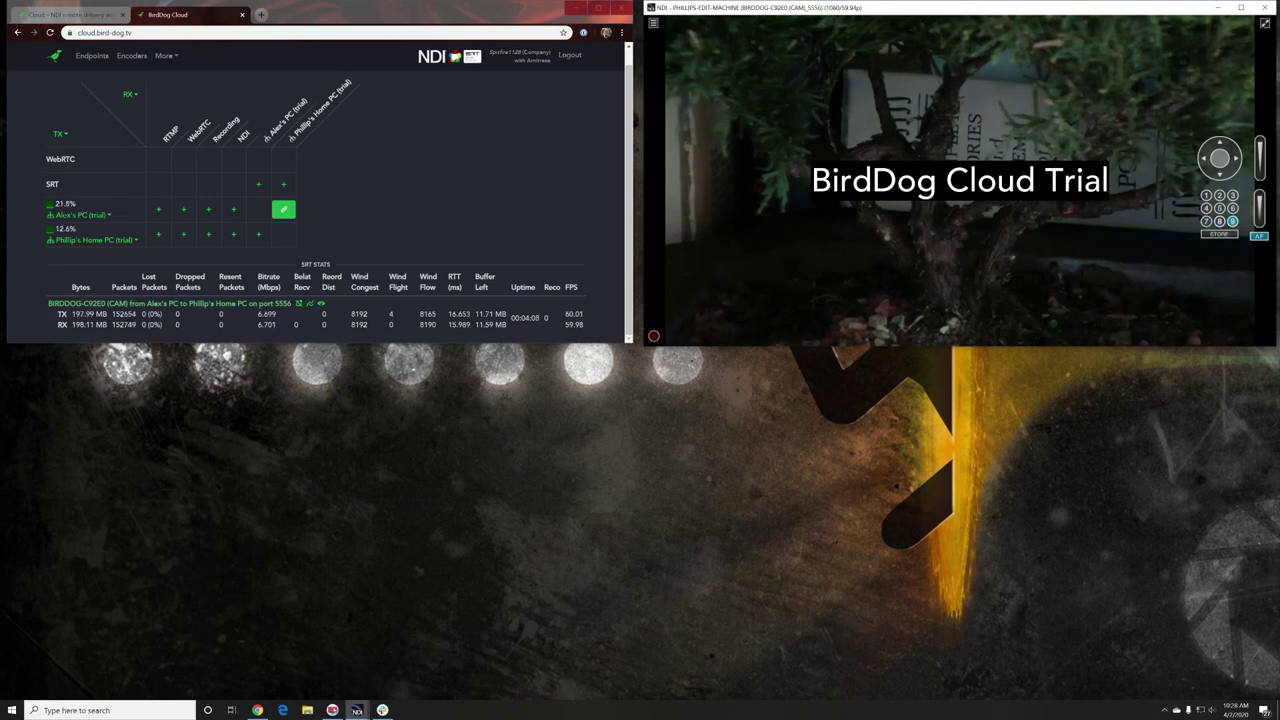
left_click(1232, 221)
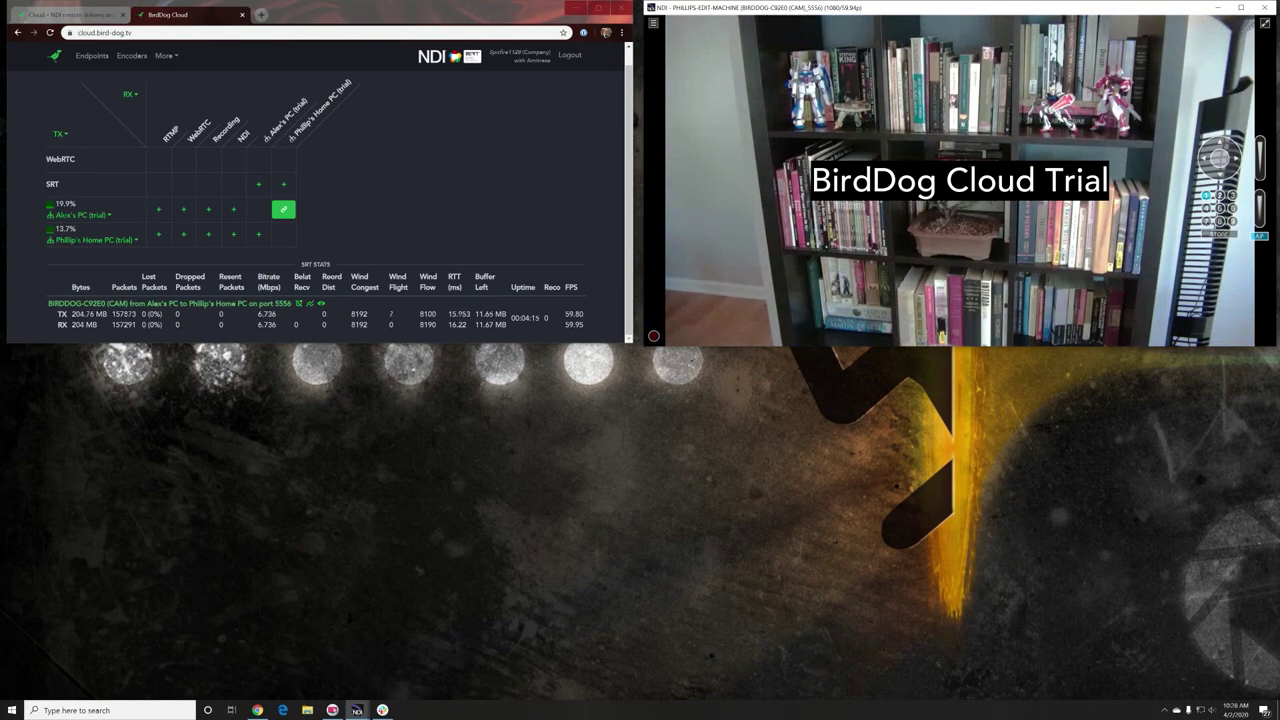
left_click(1206, 196)
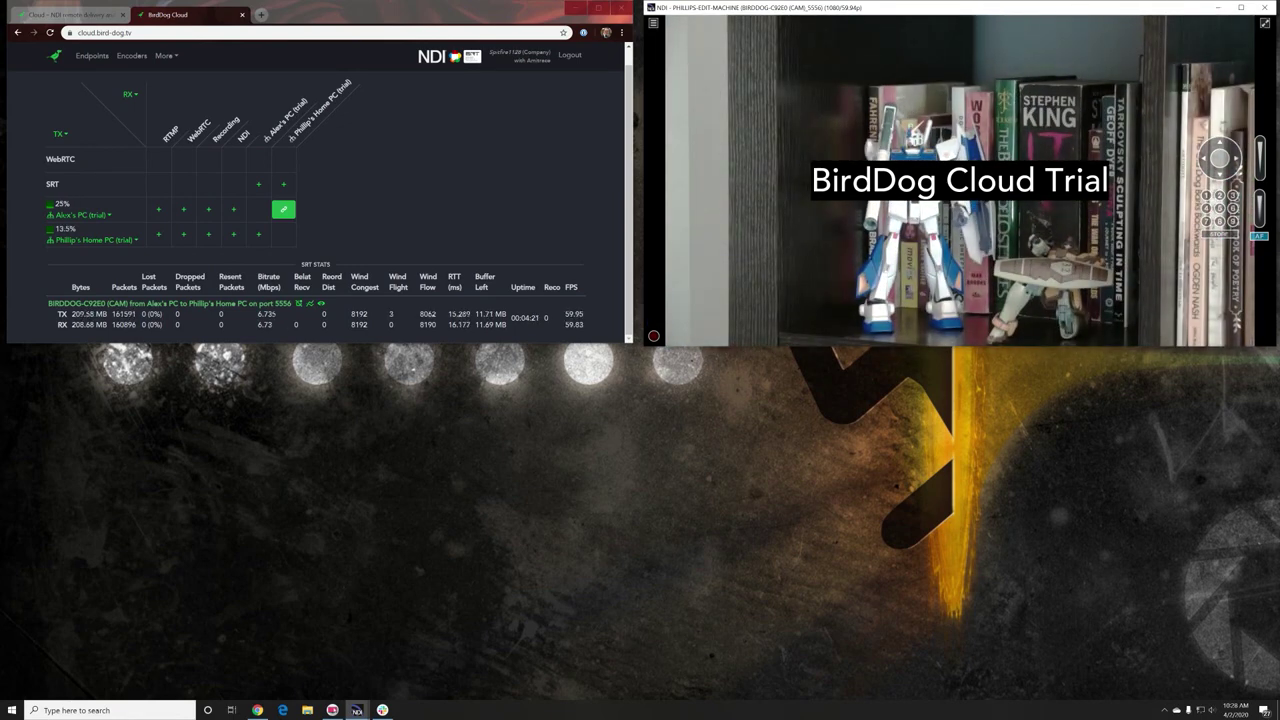
right_click(791, 248)
left_click(812, 295)
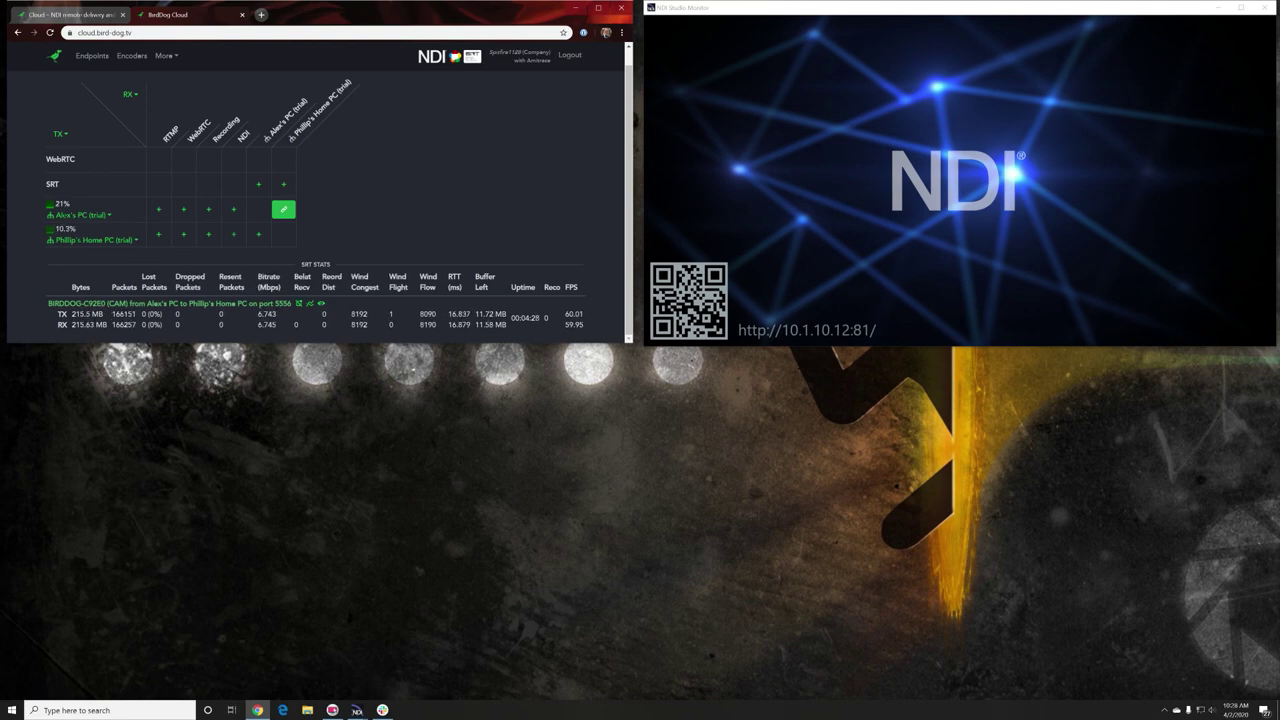
Start an NDI multiview on the home PC endpoint with the iPhone, EasyCamera, Intel(R) HD Graphics 620 1 and Test Pattern sources
left_click(234, 235)
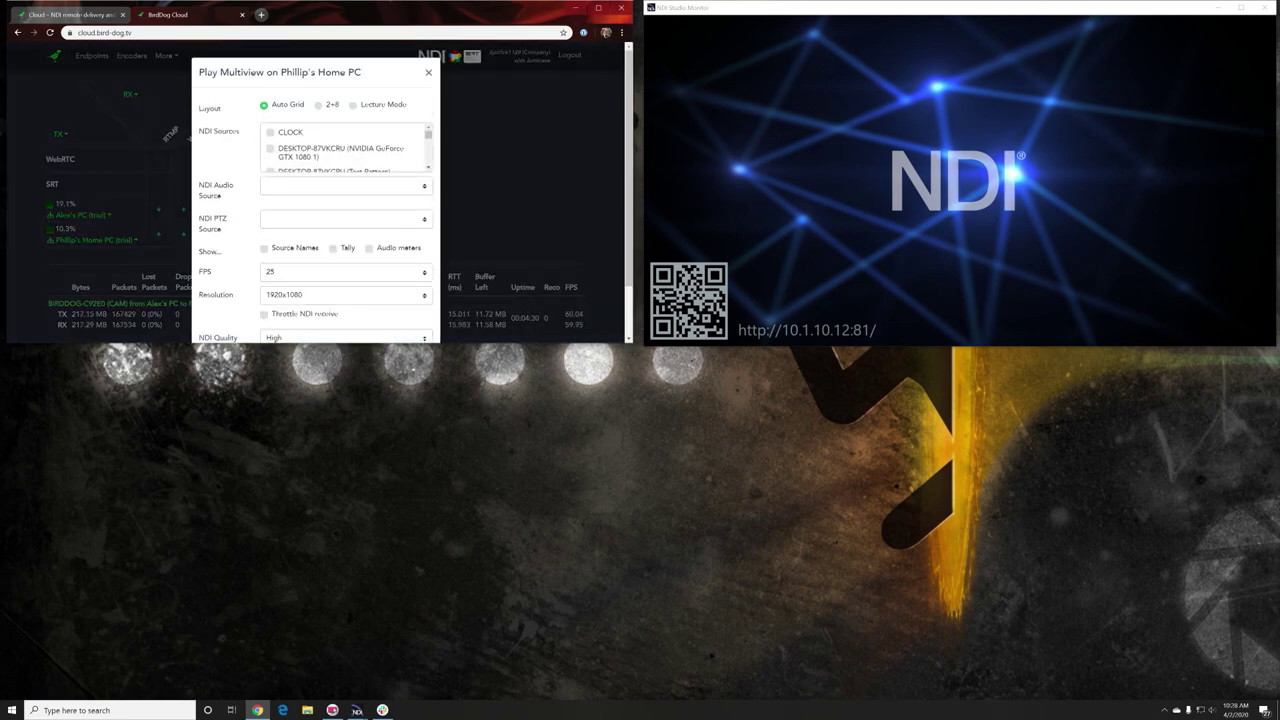
scroll(345, 148, "down", 2)
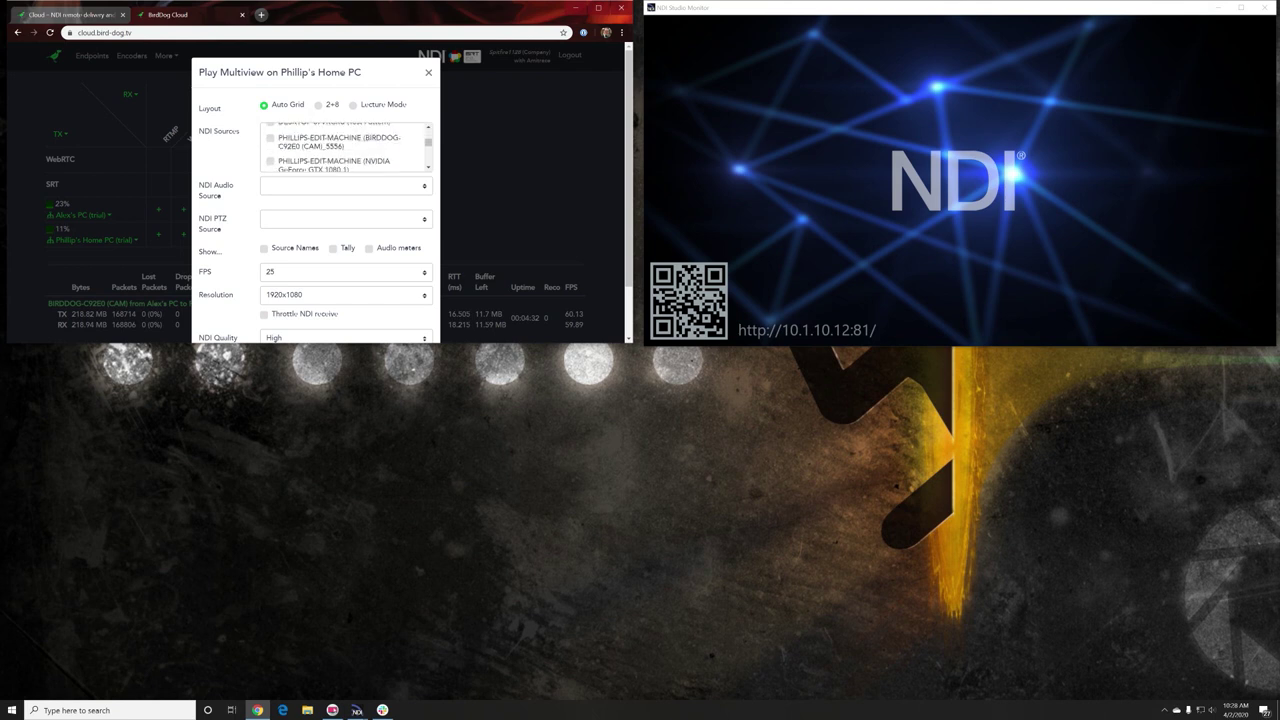
scroll(345, 148, "down", 3)
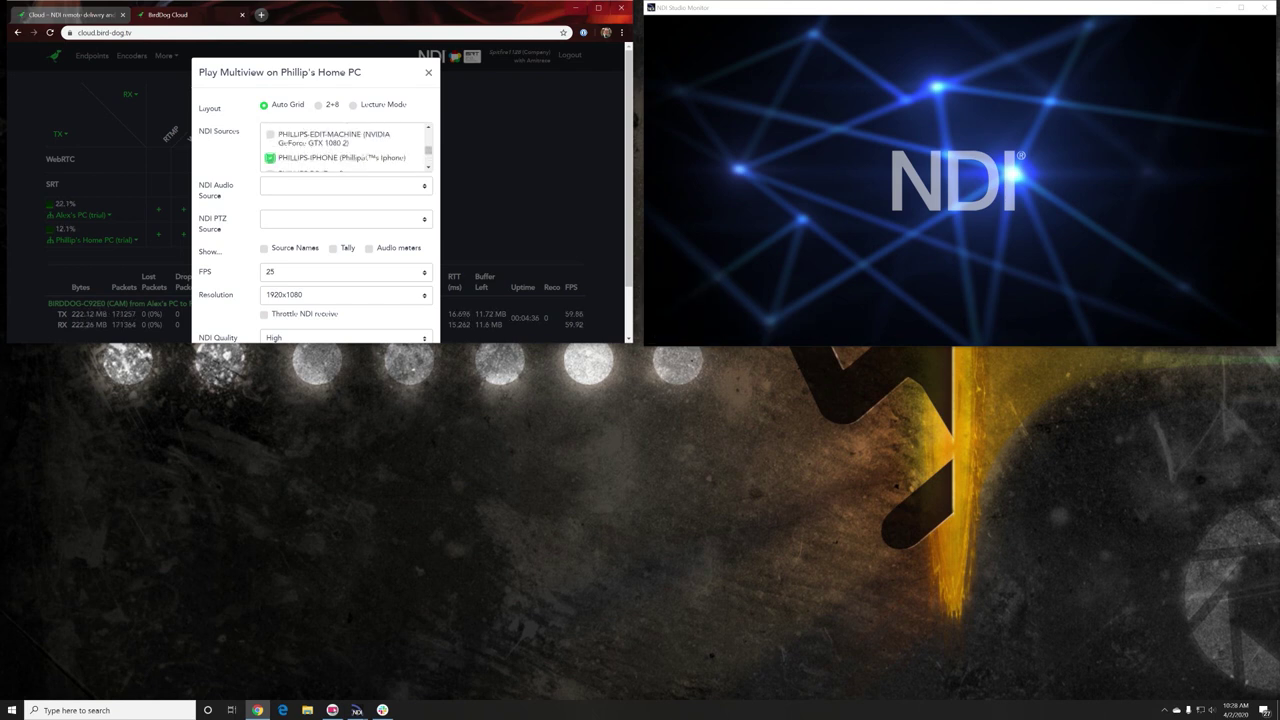
scroll(345, 148, "down", 3)
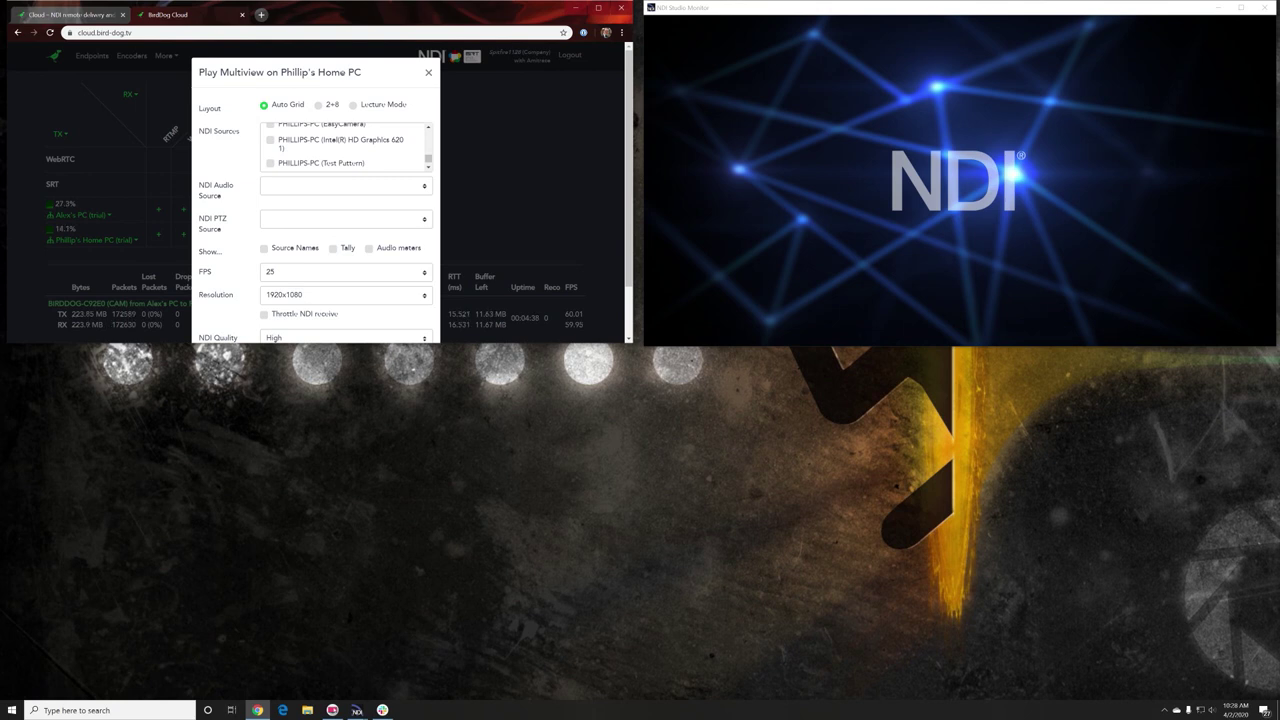
left_click(271, 125)
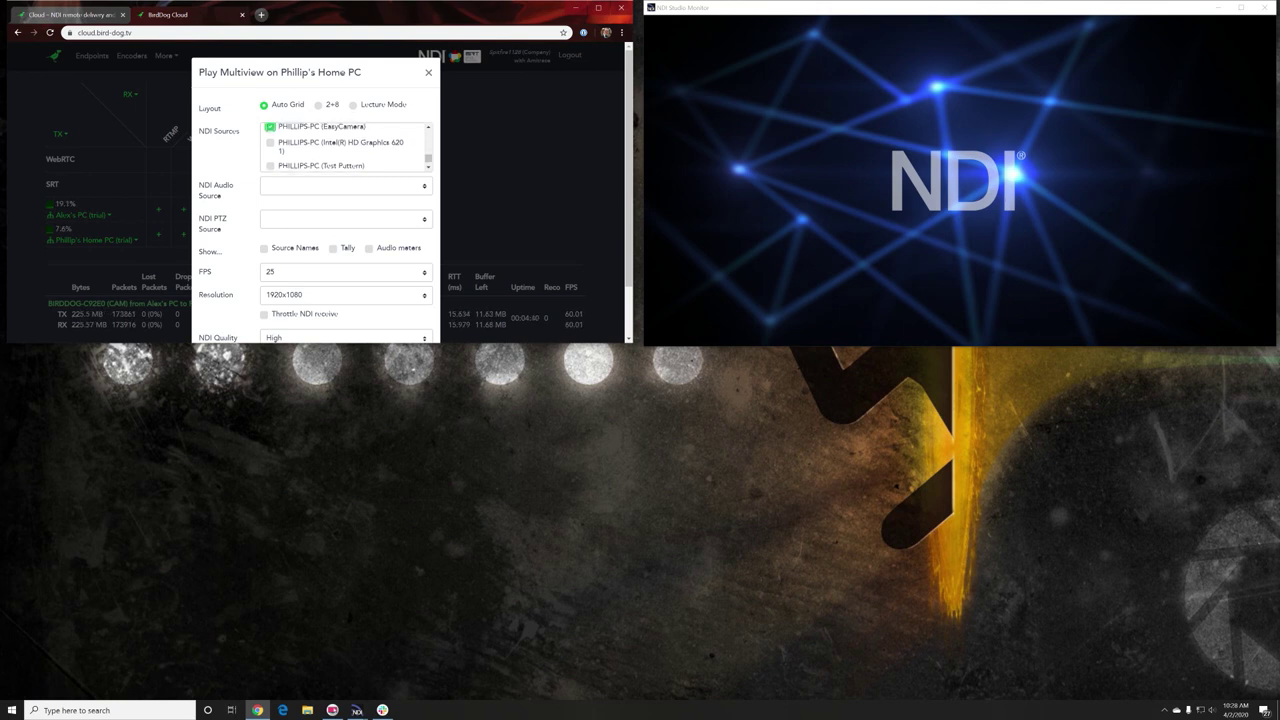
left_click(270, 142)
left_click(270, 165)
scroll(341, 148, "up", 1)
scroll(341, 148, "down", 1)
scroll(341, 148, "down", 1)
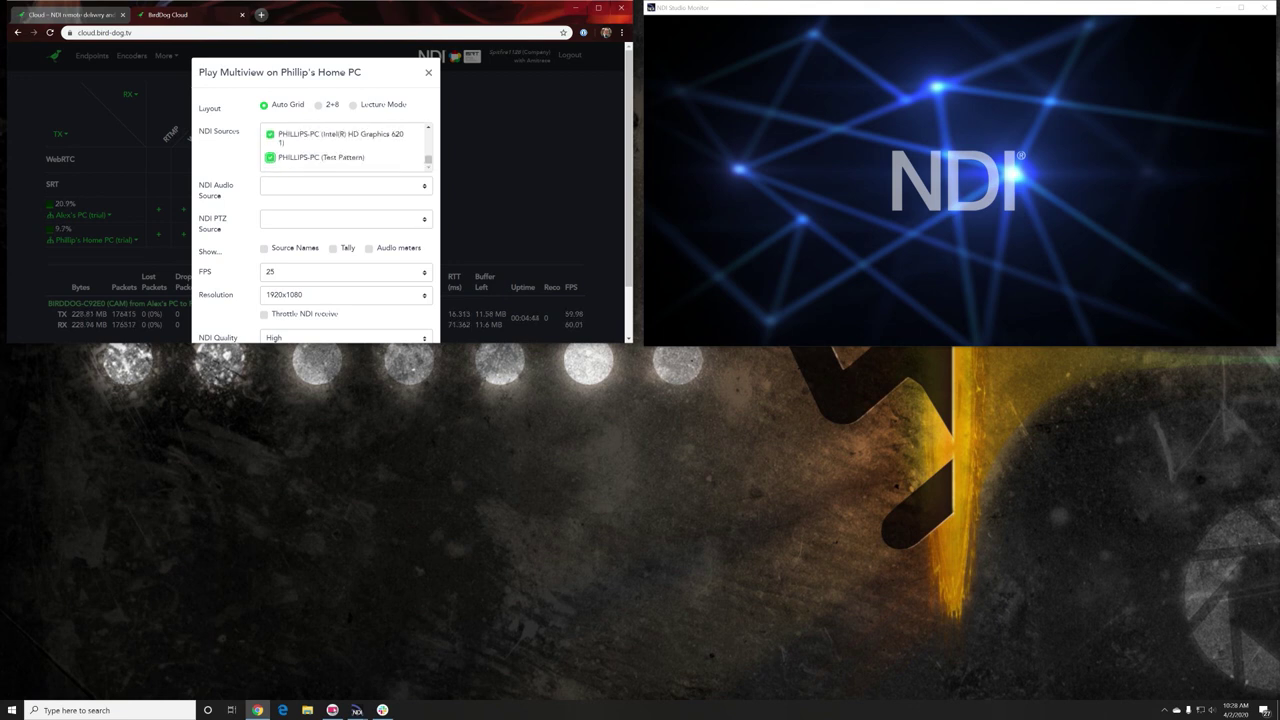
Set the multiview's NDI audio source to the PC's Intel(R) HD Graphics 620 1 feed
left_click(345, 186)
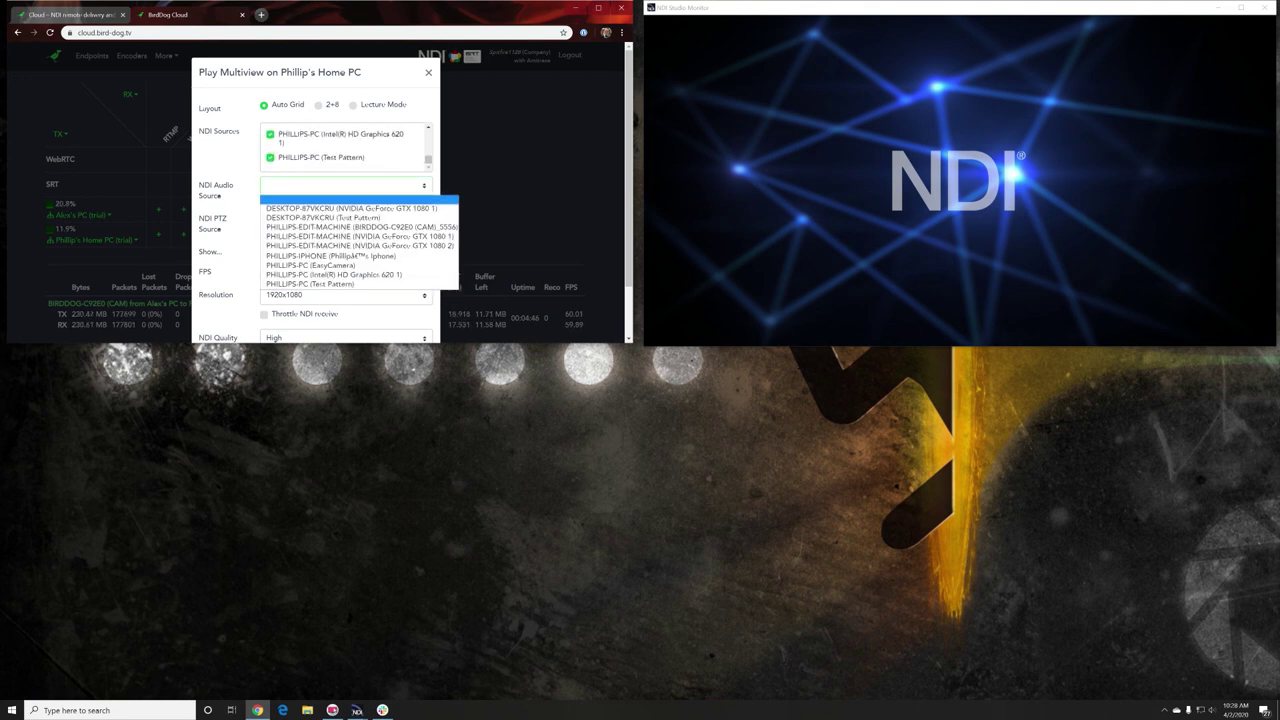
key("Down")
key("Down")
key("Down")
key("Down")
key("Down")
key("Down")
key("Down")
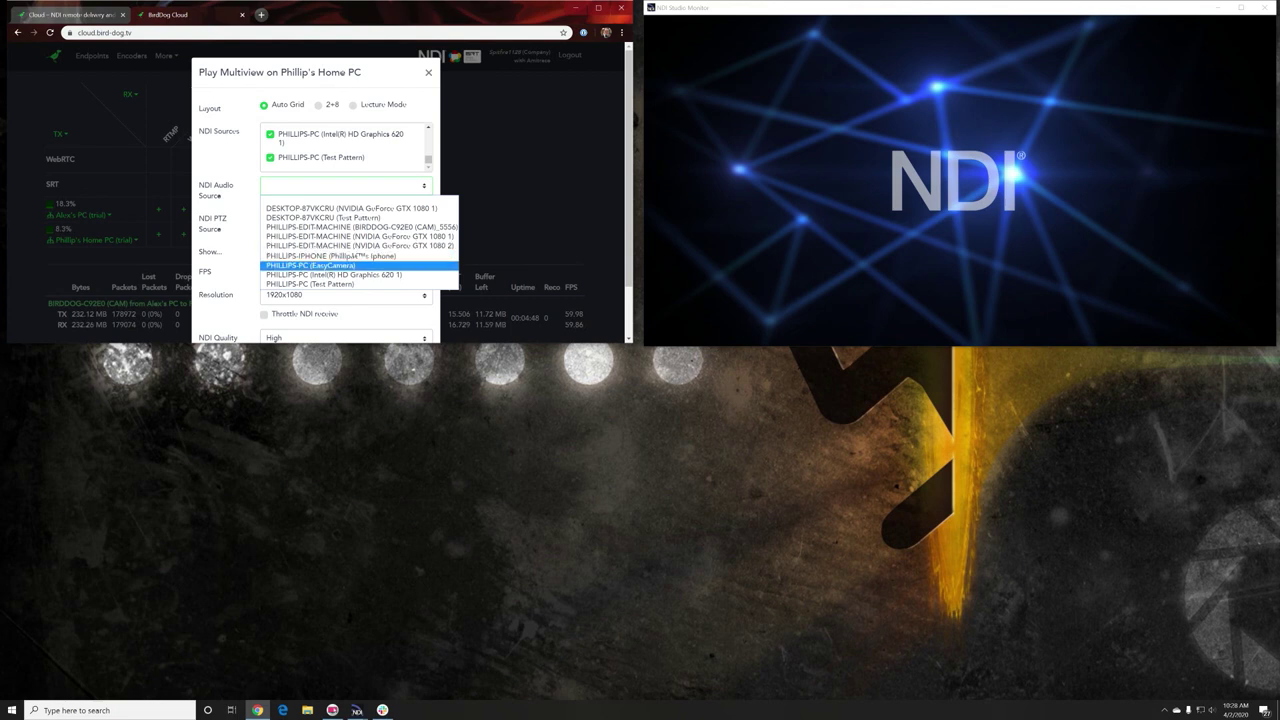
key("Down")
key("Down")
key("Up")
key("Down")
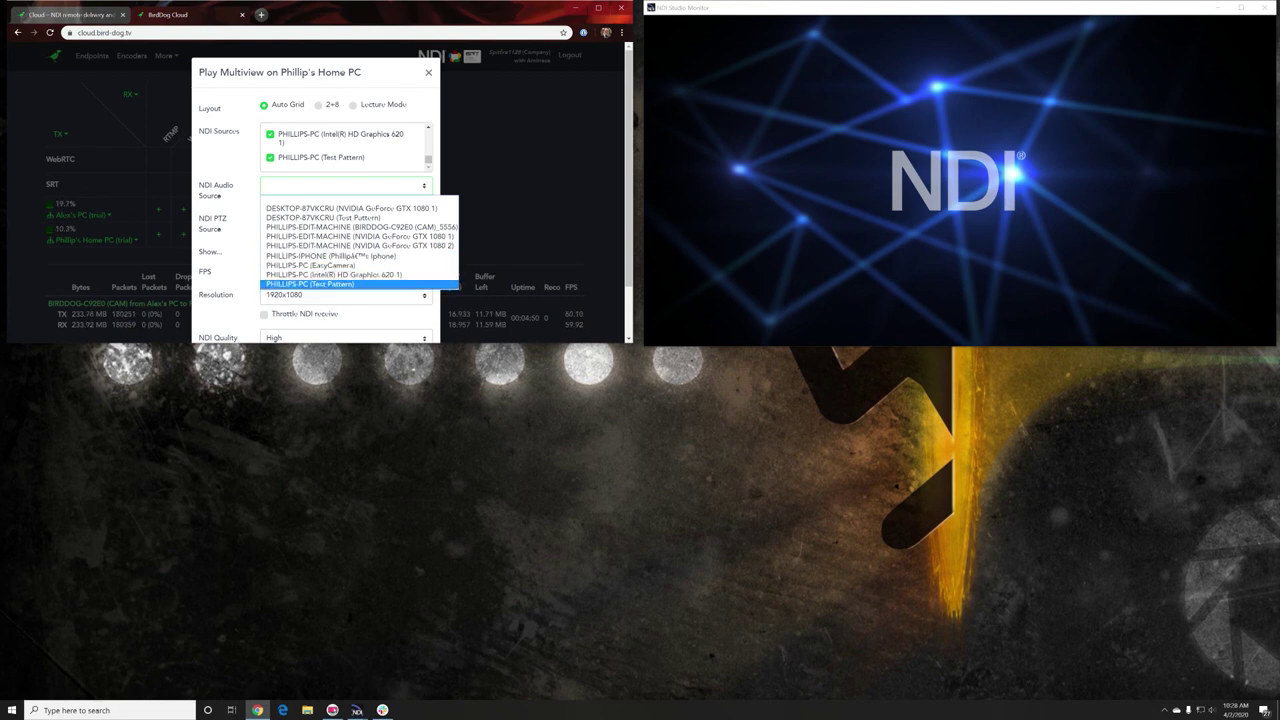
key("Up")
key("Return")
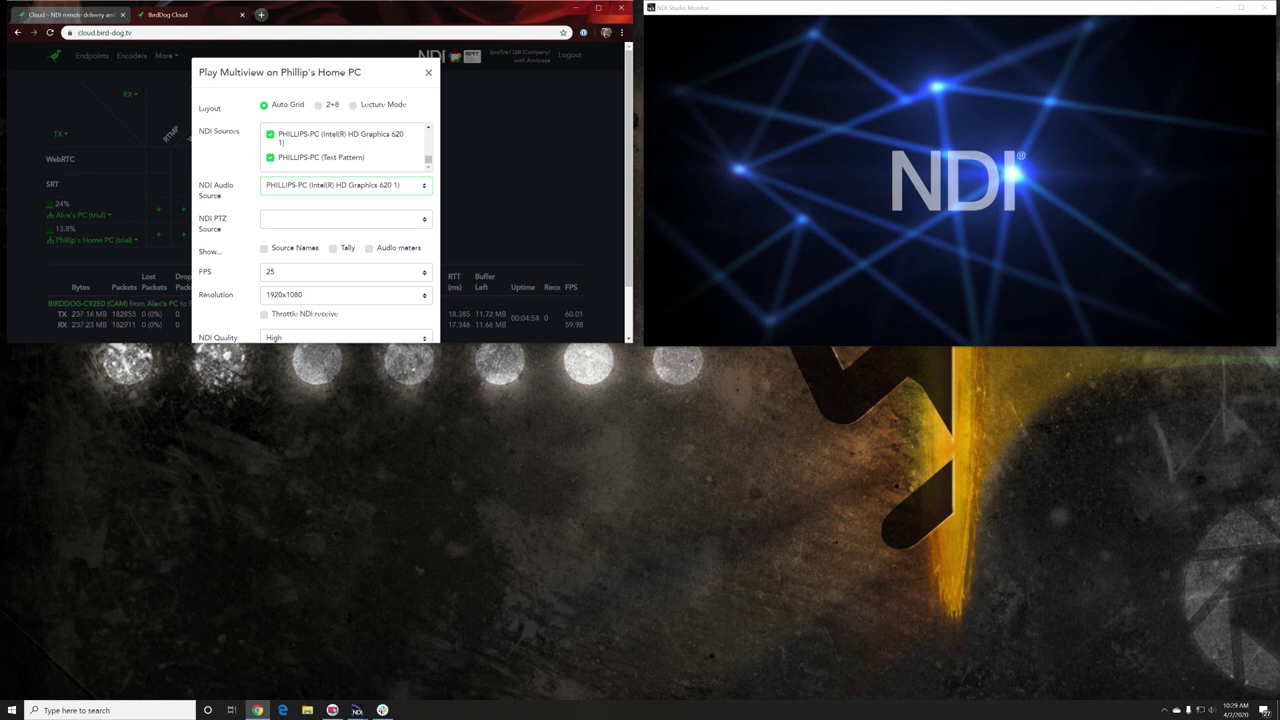
Show source names in the multiview, set resolution 1280x720 and NDI quality Low, and connect it
scroll(315, 190, "down", 1)
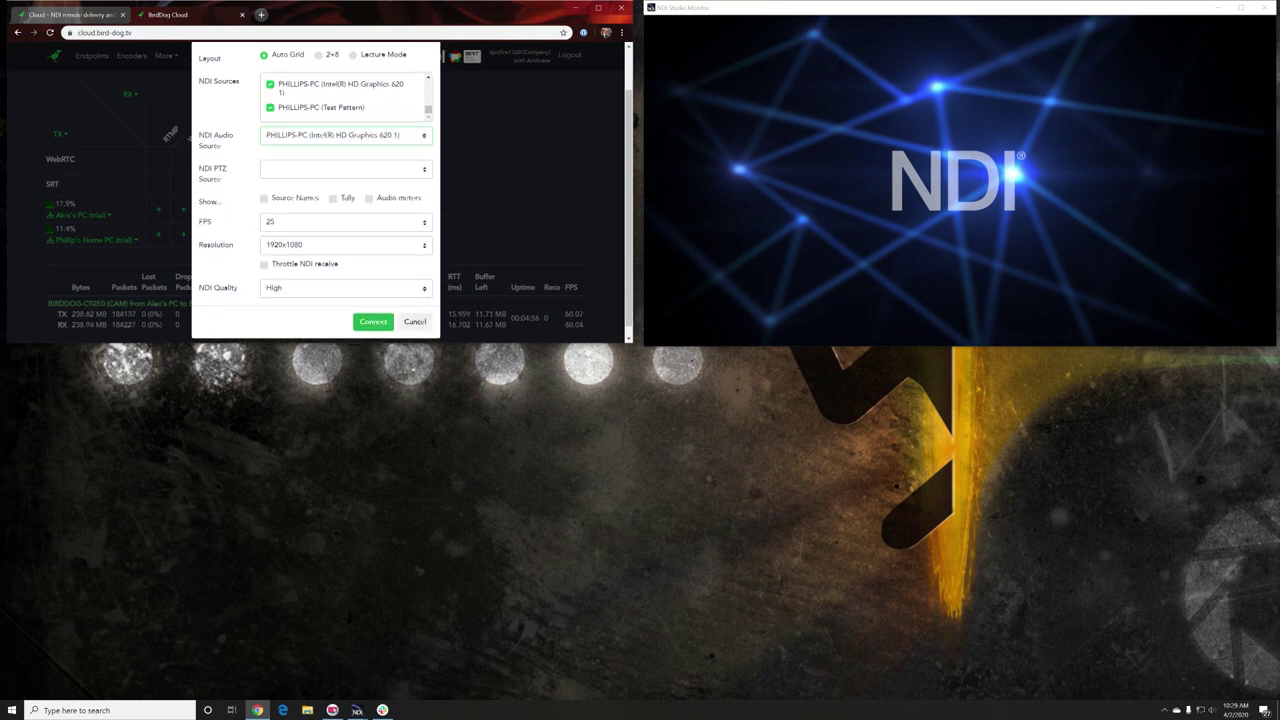
scroll(315, 190, "down", 1)
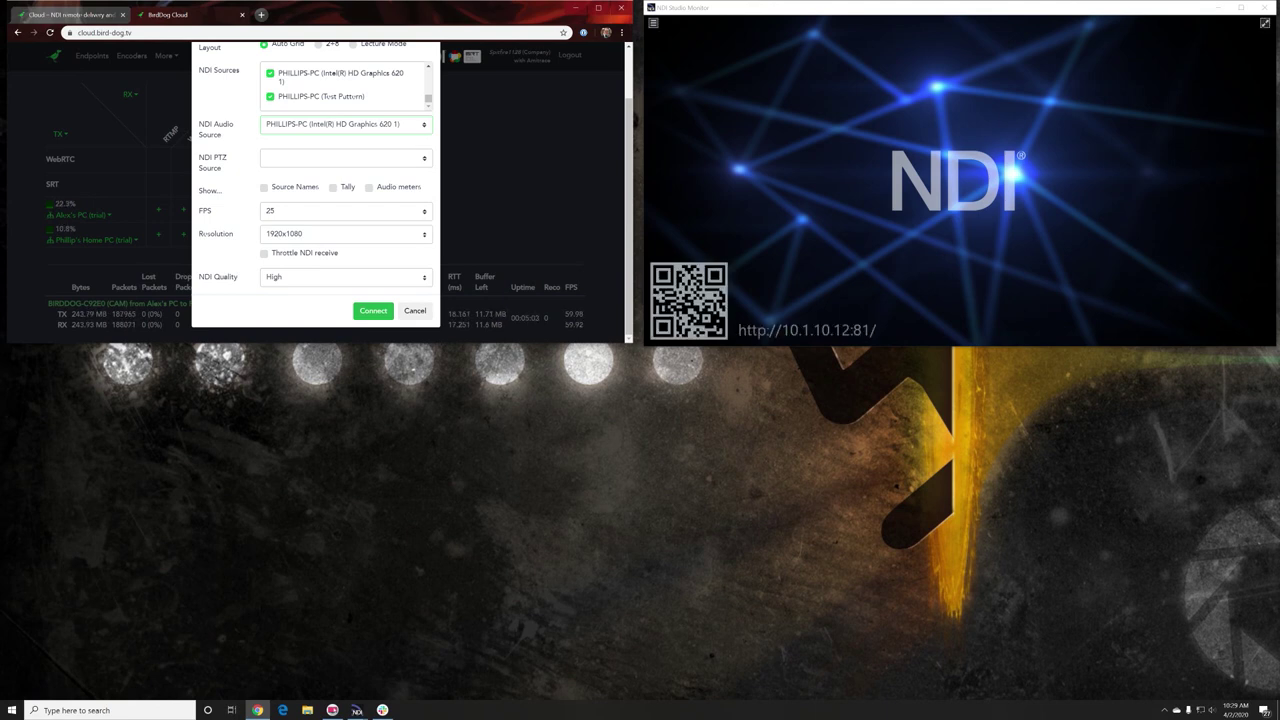
left_click(264, 188)
left_click(345, 234)
left_click(300, 258)
left_click(345, 277)
left_click(300, 300)
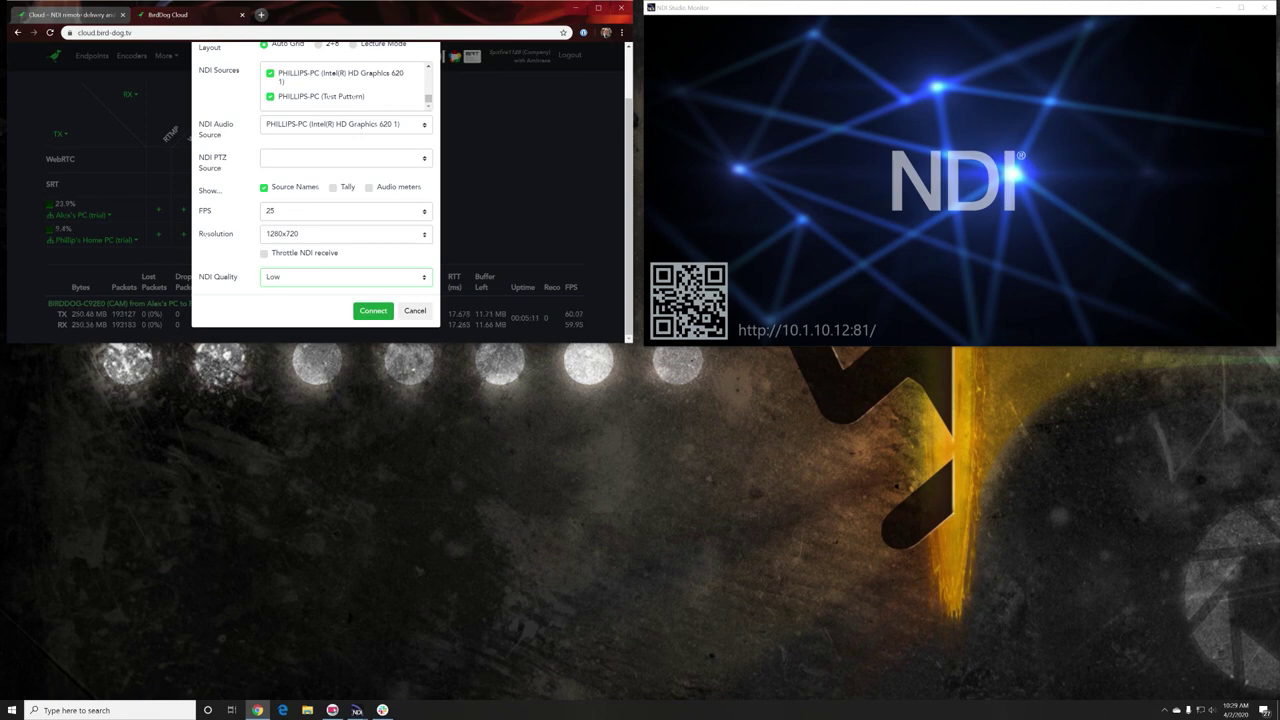
left_click(373, 310)
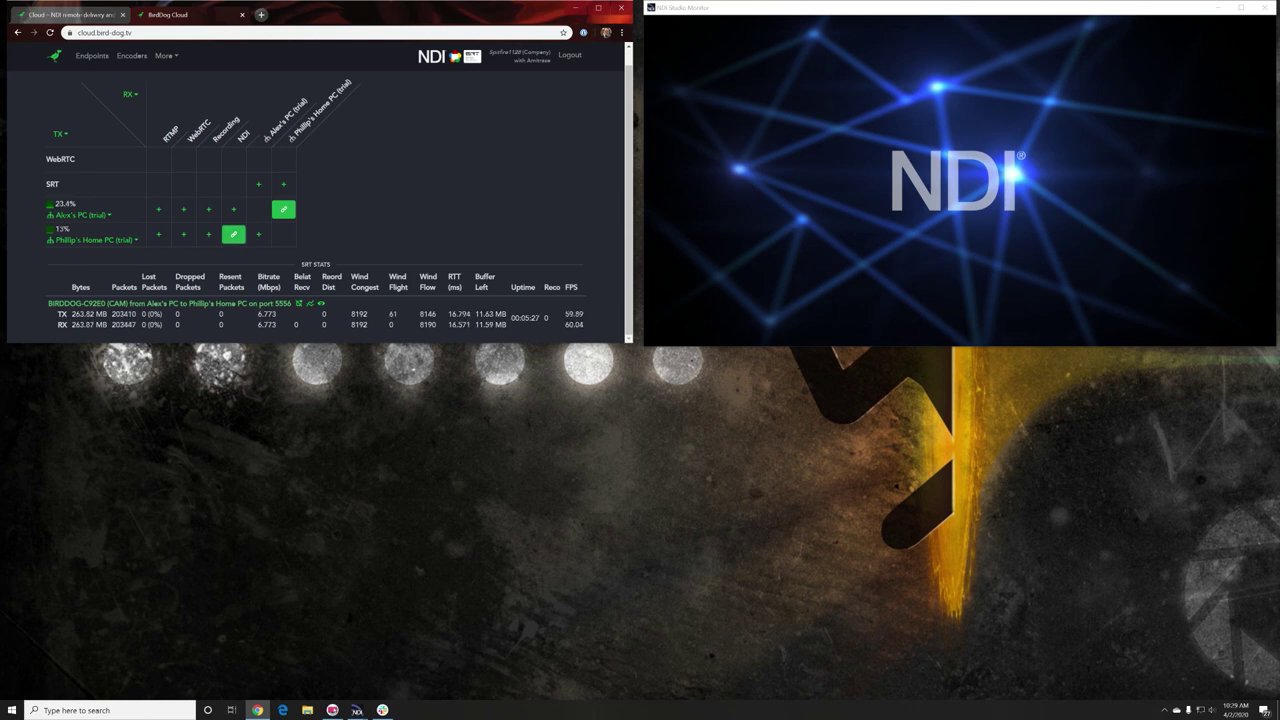
left_click(75, 15)
mouse_move(960, 180)
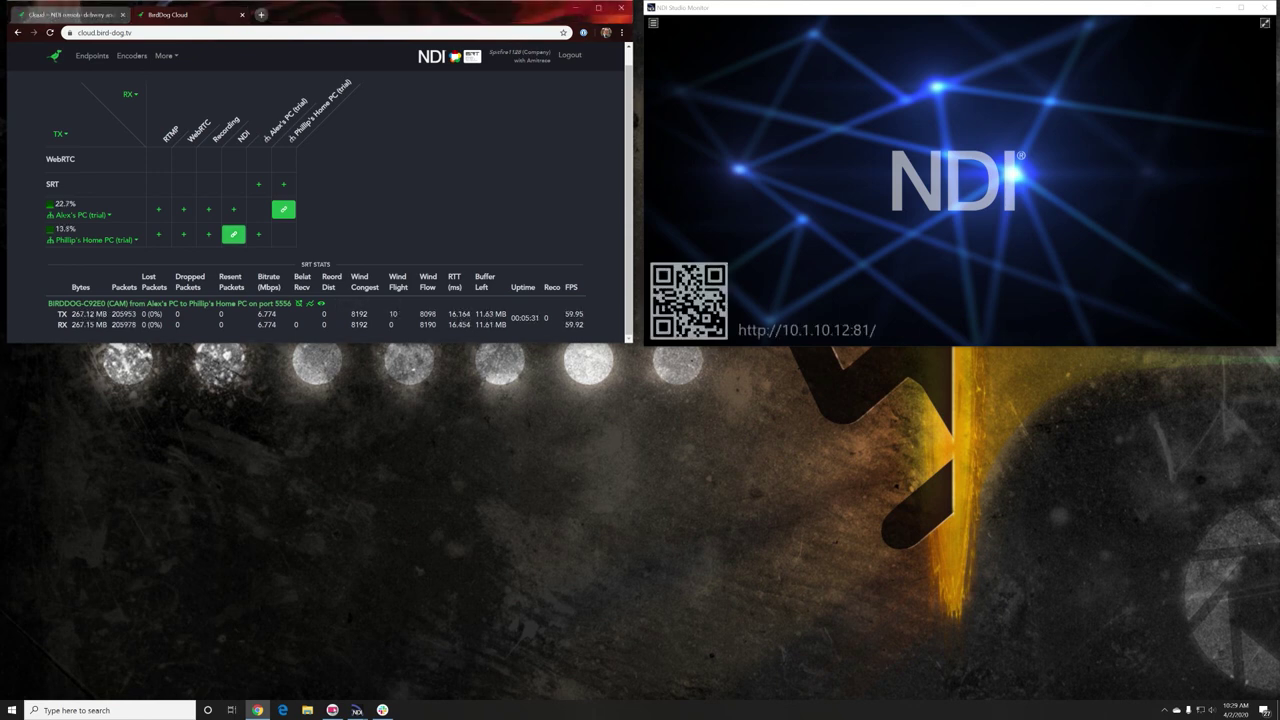
View the edit machine's MW_PREVIEW_16036 multiview in the NDI monitor, and set the monitor's source back to None
right_click(763, 148)
mouse_move(810, 163)
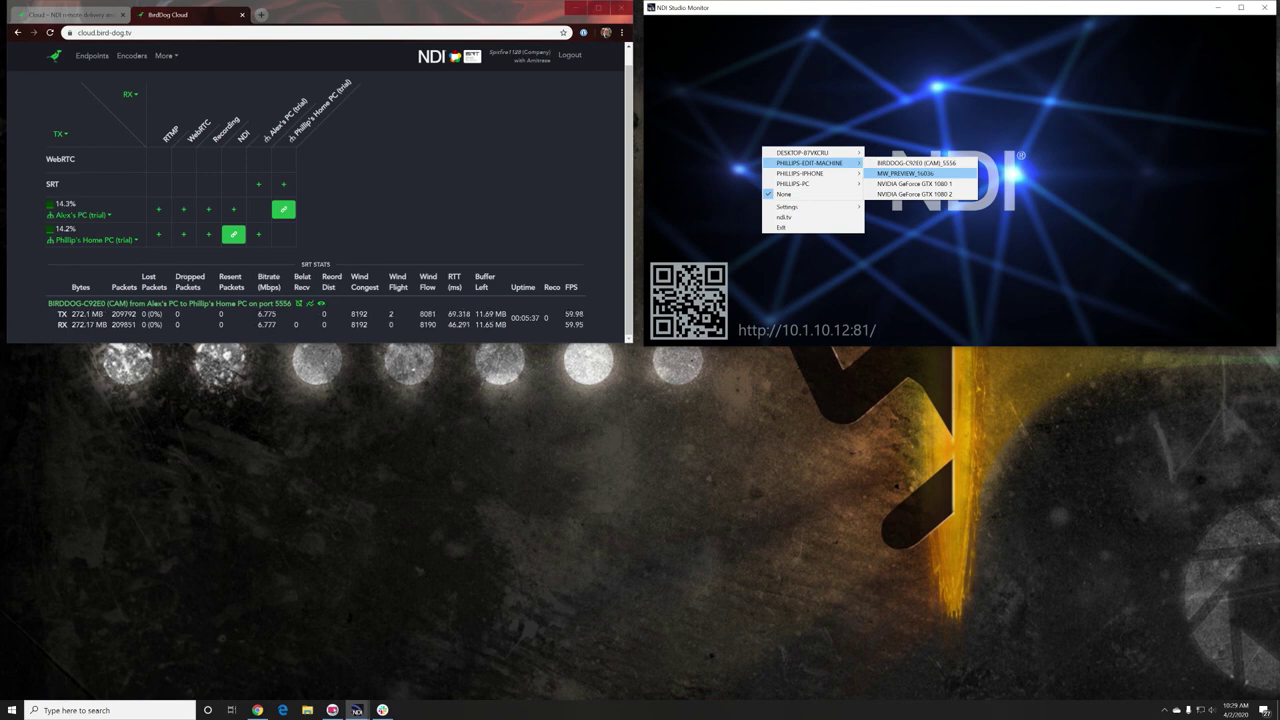
left_click(905, 173)
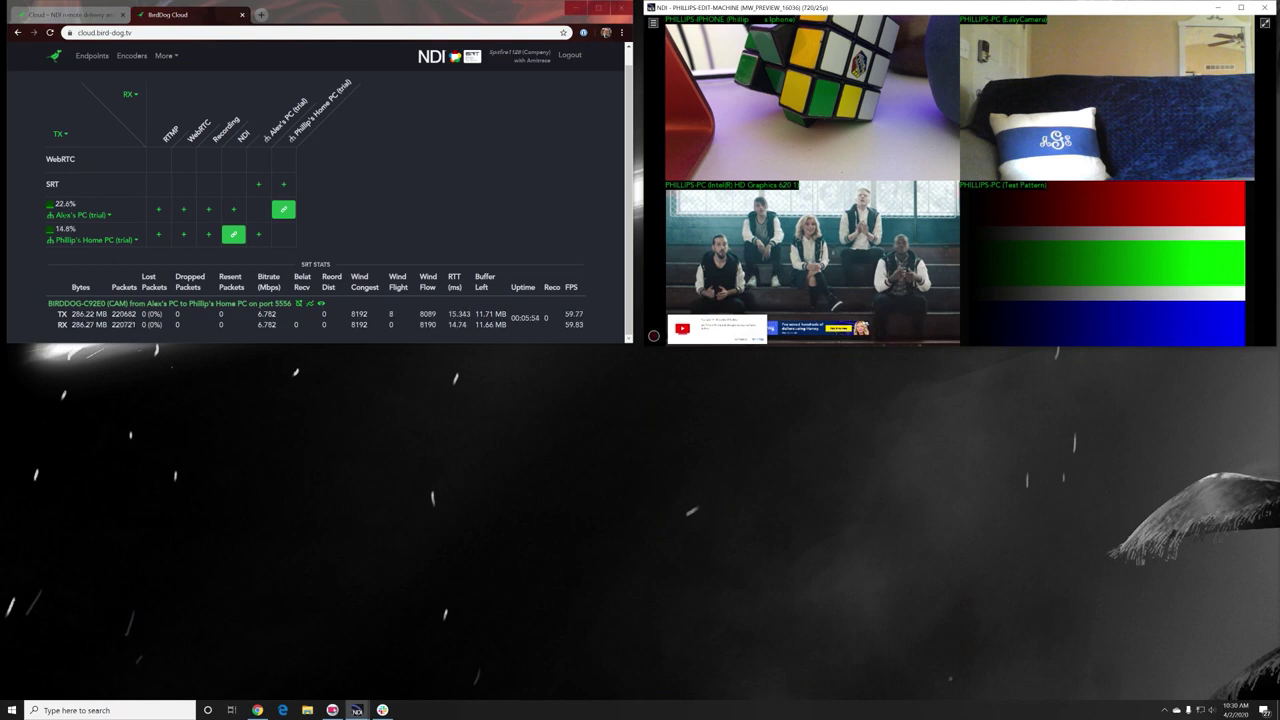
right_click(803, 257)
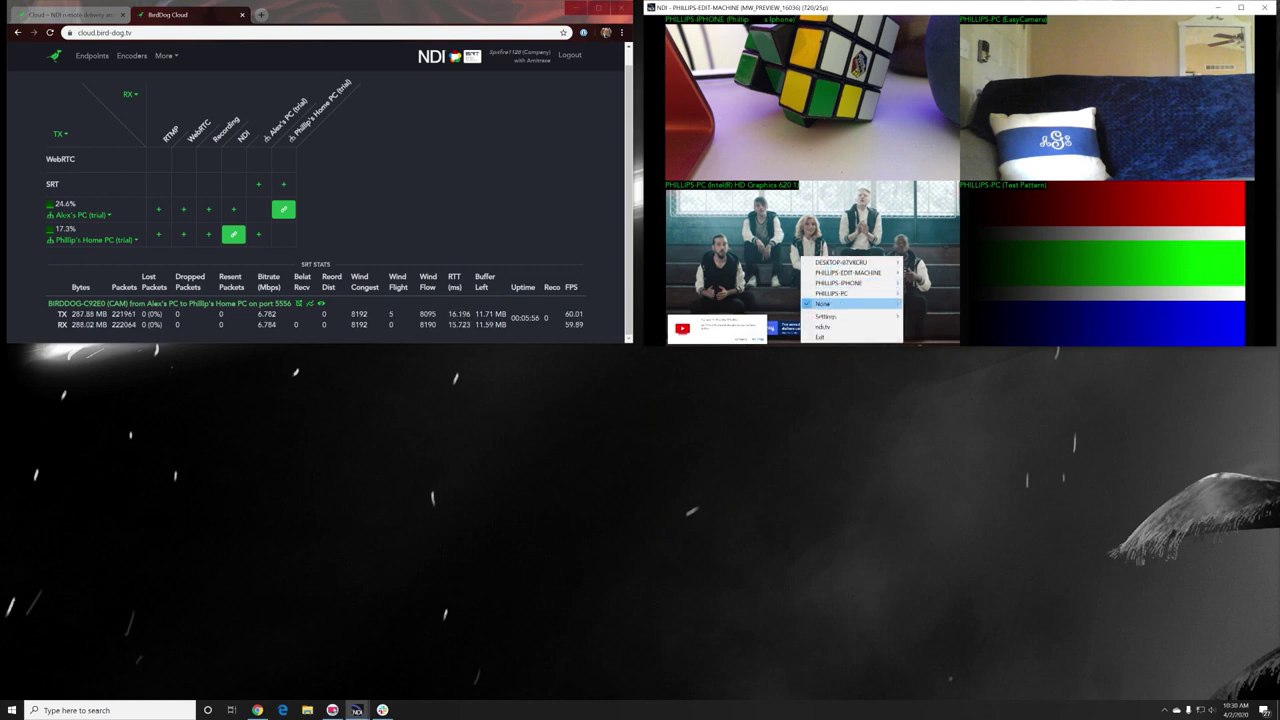
left_click(823, 303)
Check the home PC transmitter's options in the BirdDog Cloud routing grid and close them without choosing any
left_click(420, 170)
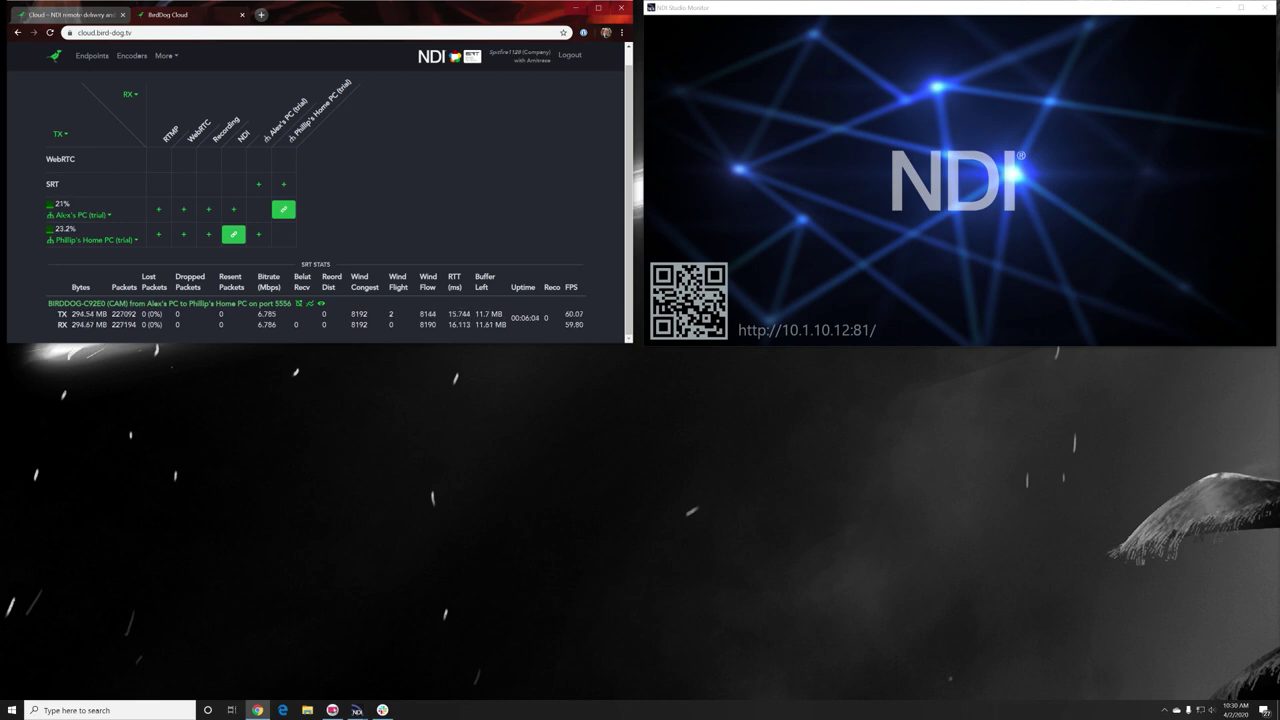
left_click(95, 240)
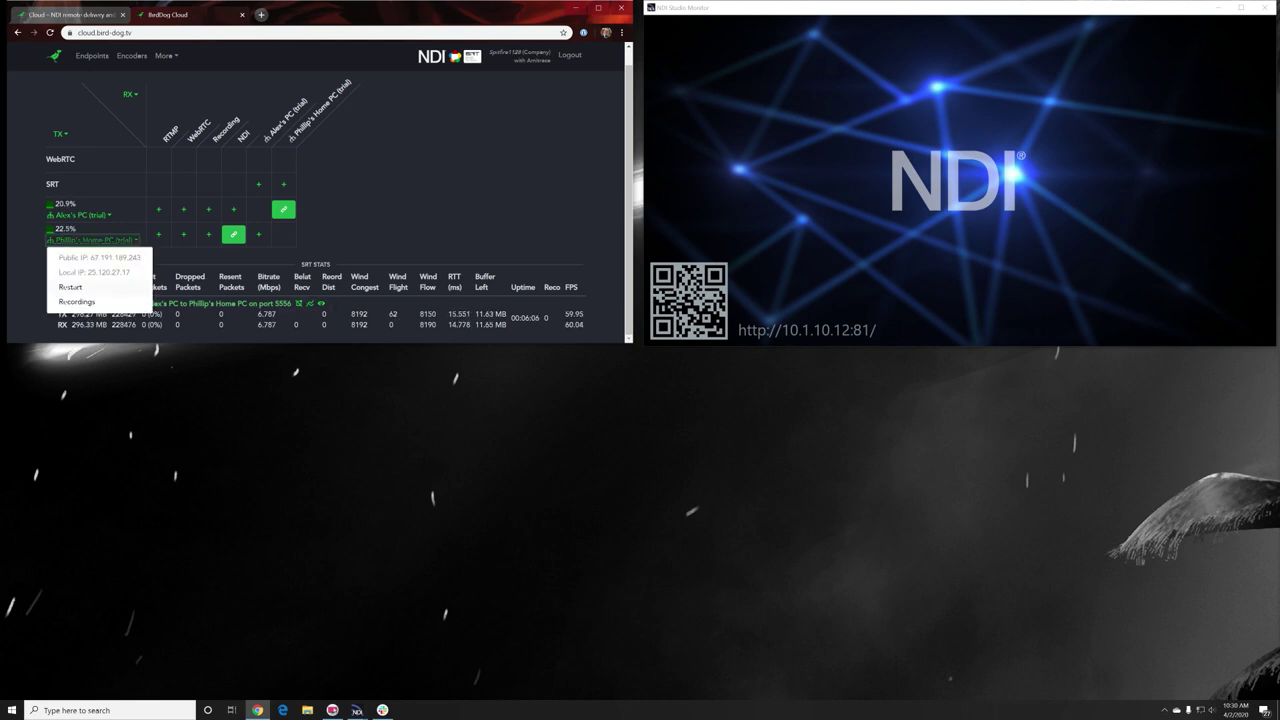
left_click(400, 195)
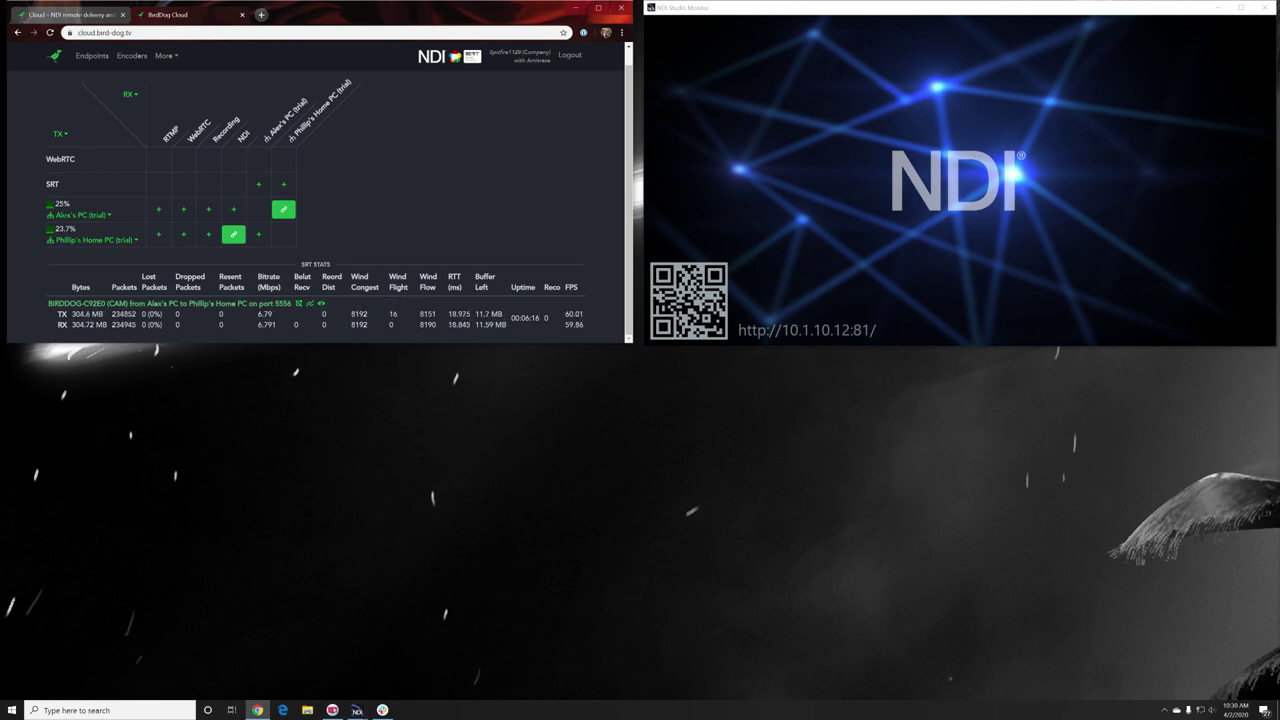
Set the NDI monitor's source to the edit machine's BIRDDOG-C92E0 (CAM)_5556 feed
right_click(680, 170)
mouse_move(730, 186)
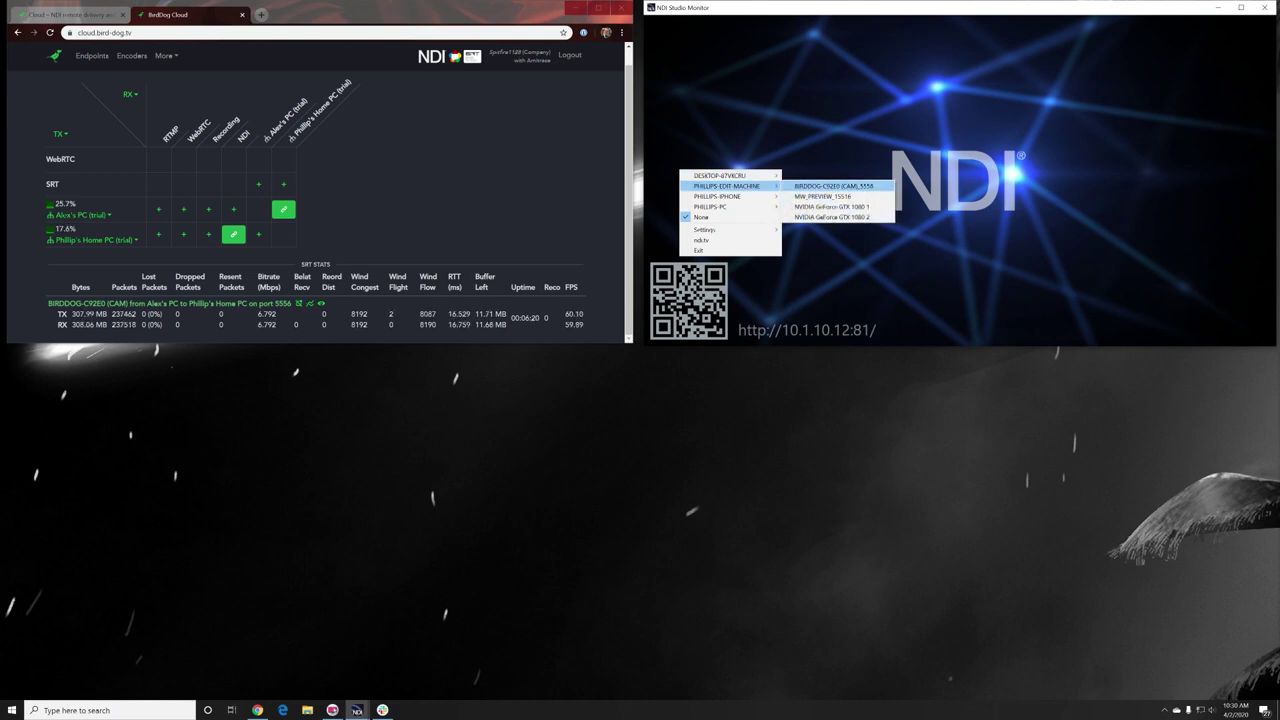
left_click(833, 186)
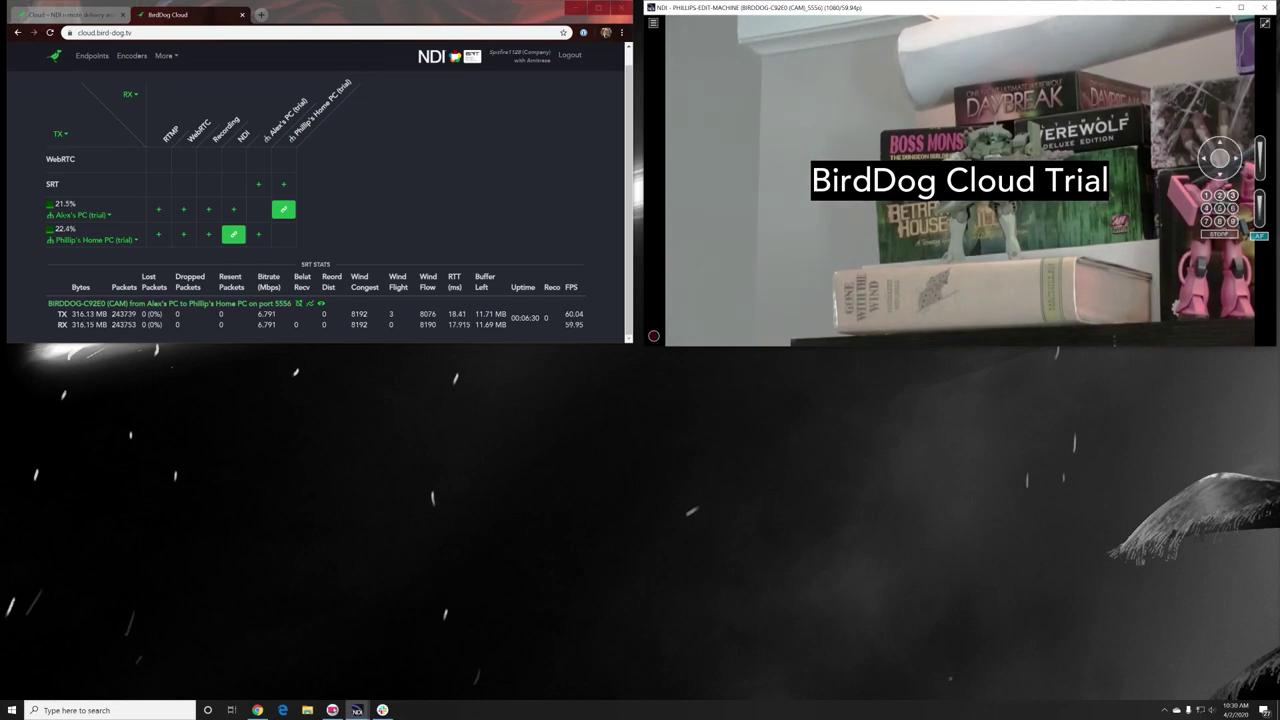
Recall PTZ presets 4 and 5 on the remote camera, and return to BirdDog Cloud in the browser
left_click(1206, 208)
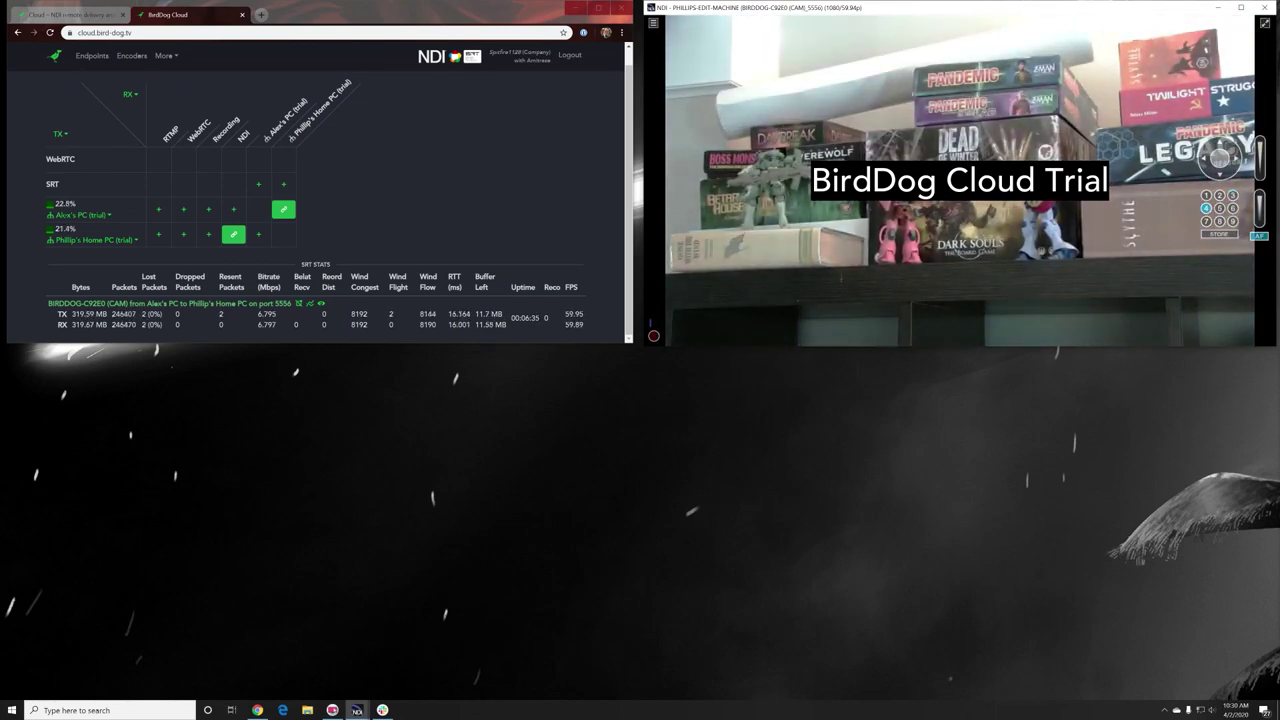
left_click(1219, 208)
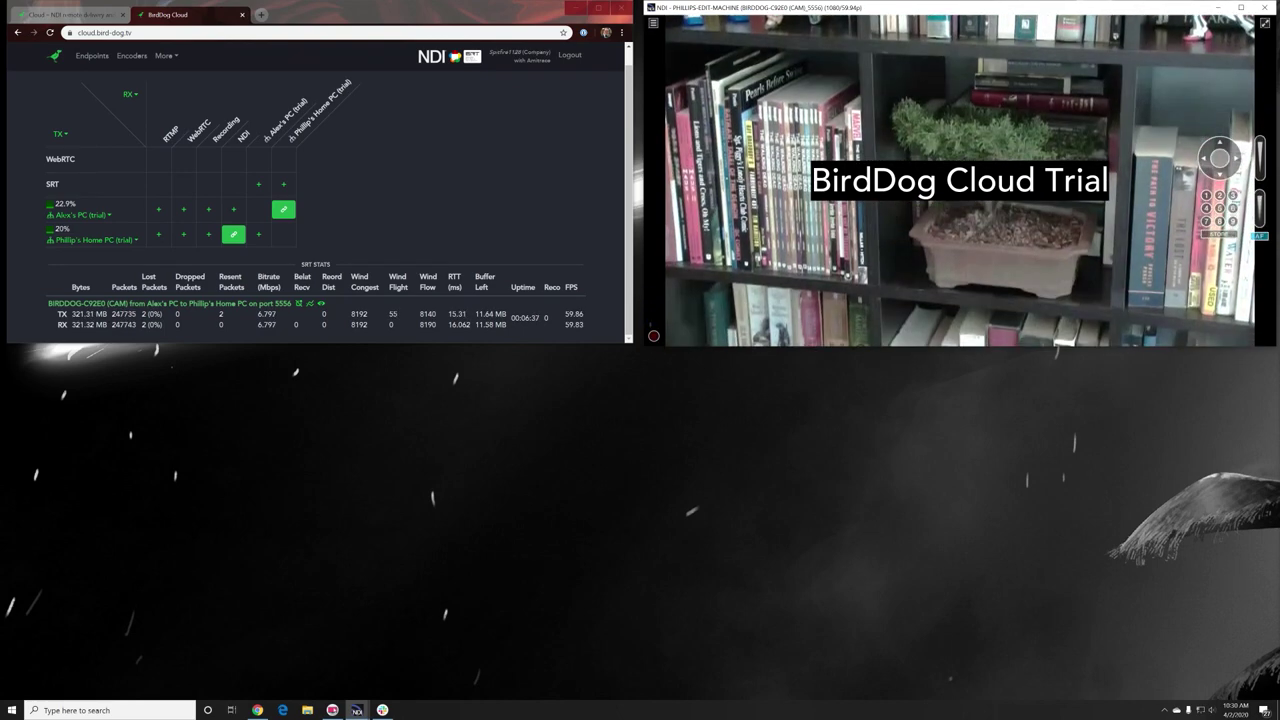
left_click(450, 180)
key("alt+Tab")
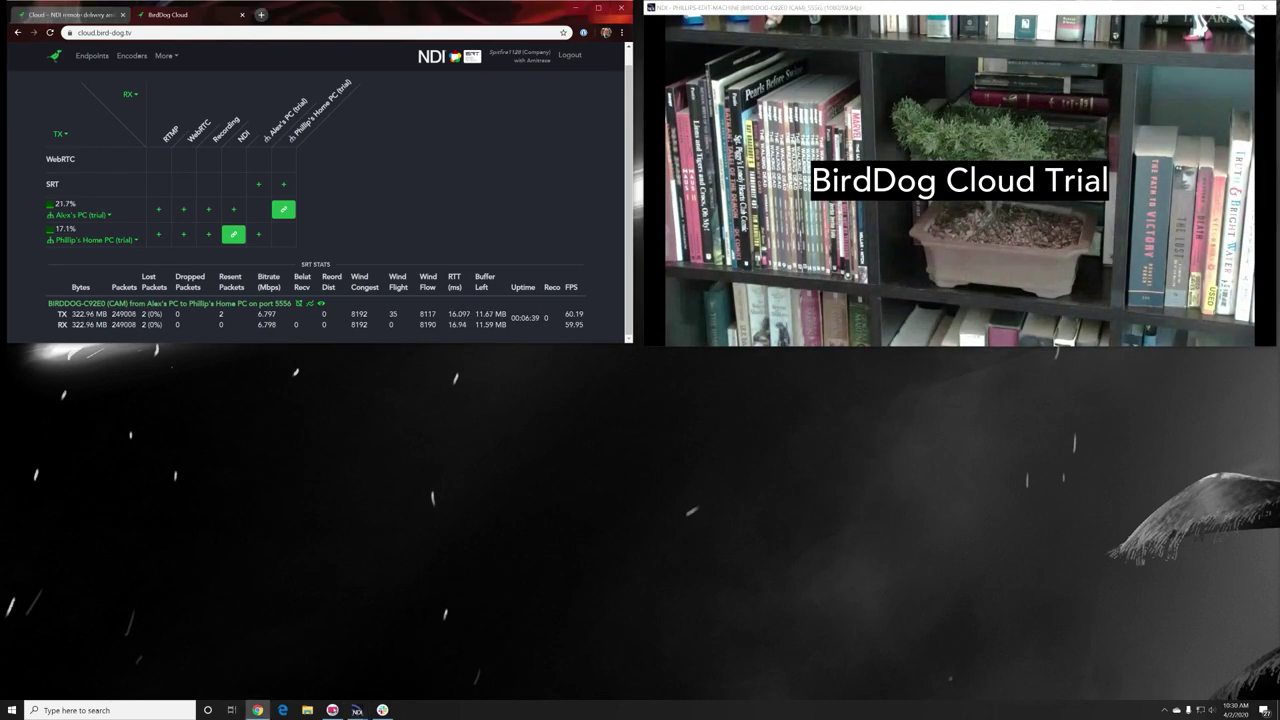